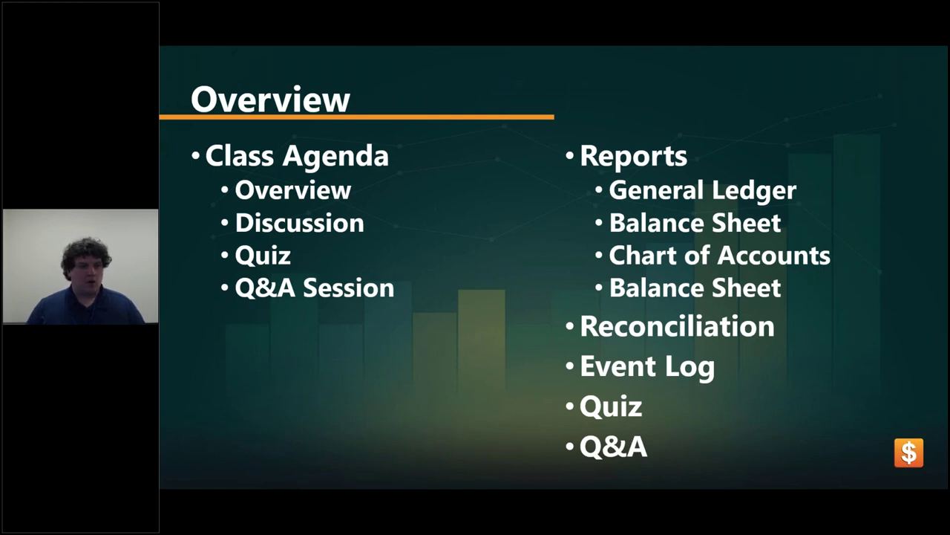
Step: Leave the presentation at the "Let's Get Started" slide and switch to the Ledger window in Google Chrome
{"action": "key", "text": "Right"}
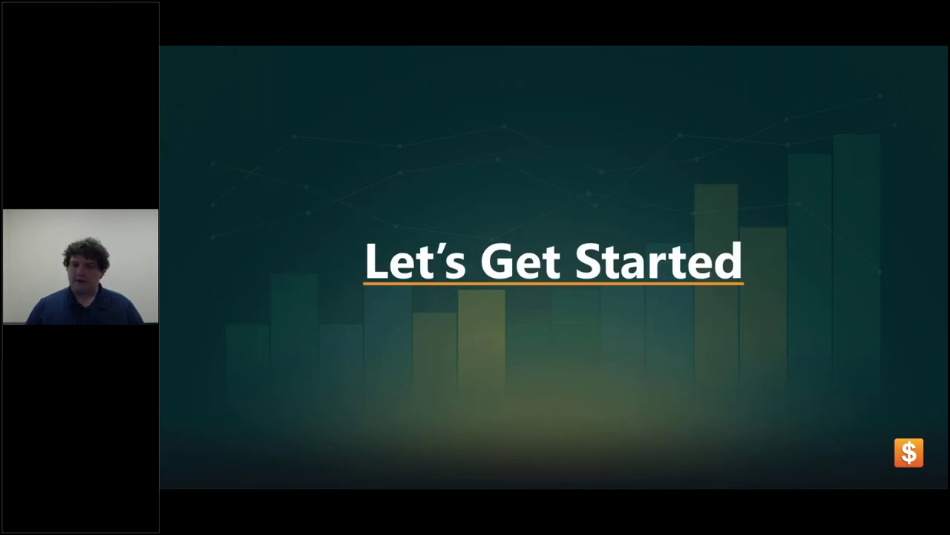
{"action": "key", "text": "alt+Tab"}
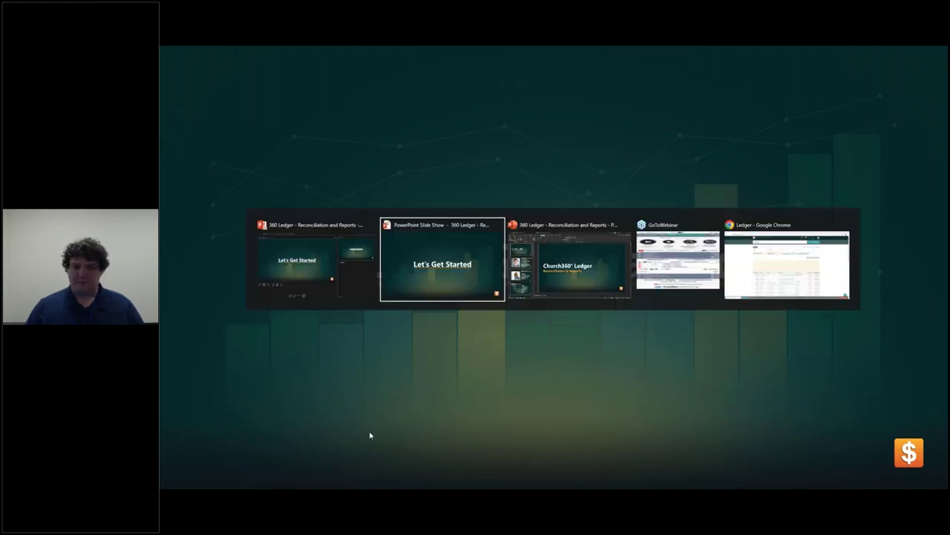
{"action": "left_click", "coordinate": [767, 297]}
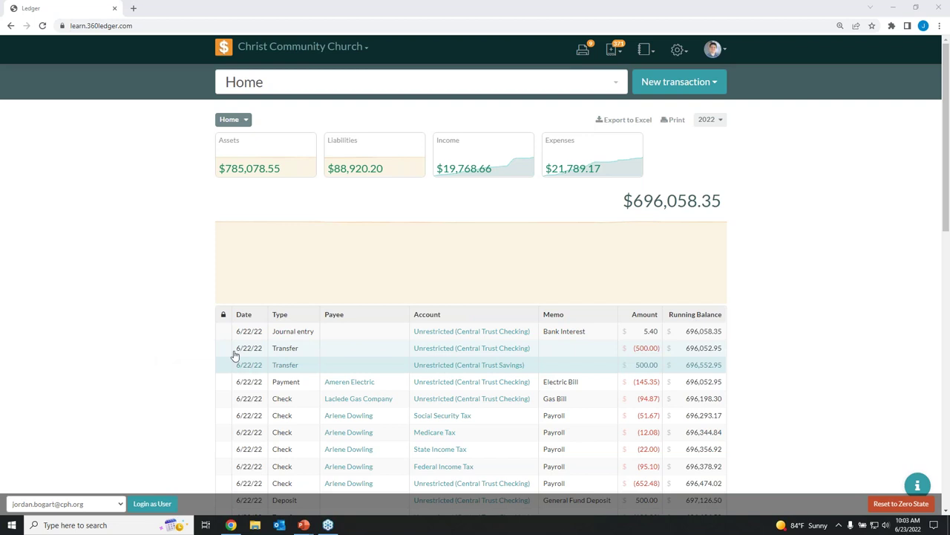
Step: Display the list of organizations available besides Christ Community Church, and close it without switching
{"action": "left_click", "coordinate": [125, 266]}
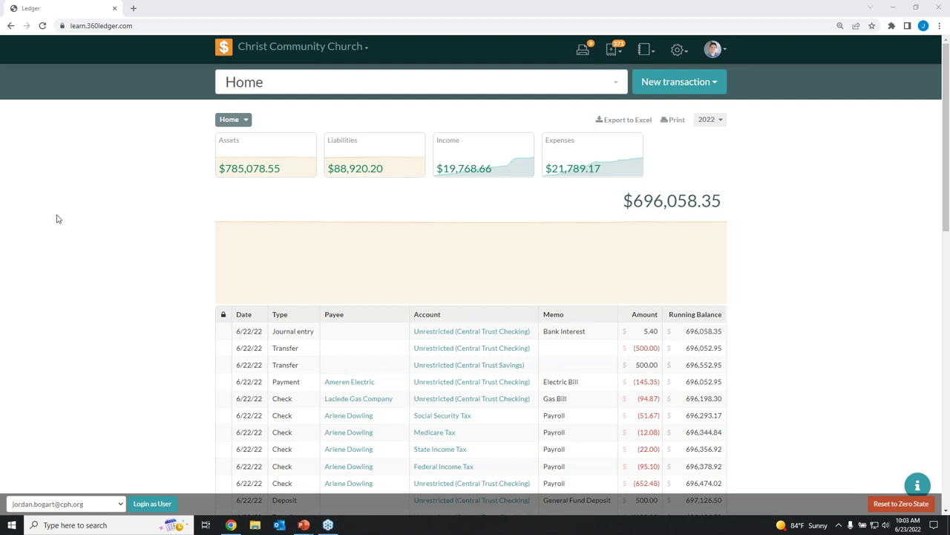
{"action": "left_click", "coordinate": [300, 50]}
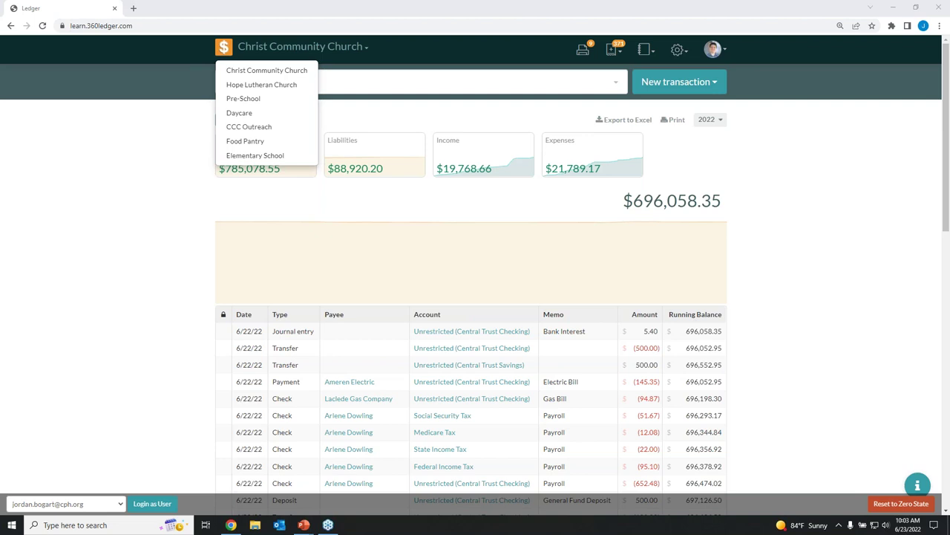
{"action": "left_click", "coordinate": [119, 184]}
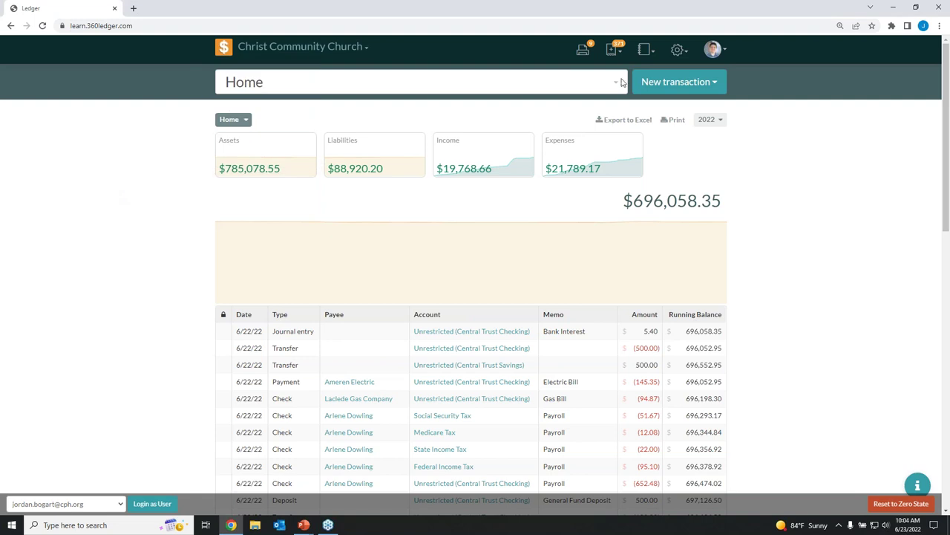
Step: Open the General Ledger report for Christ Community Church
{"action": "left_click", "coordinate": [645, 52]}
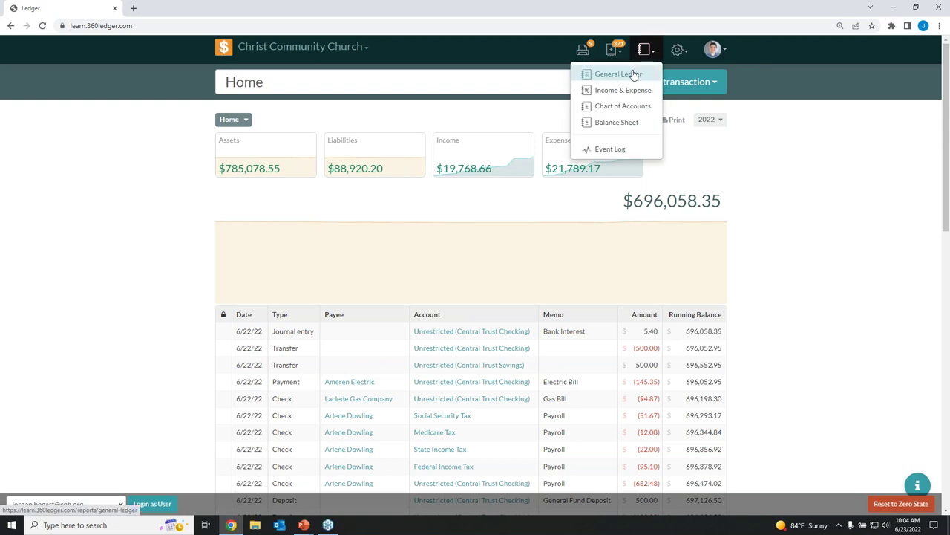
{"action": "left_click", "coordinate": [634, 74]}
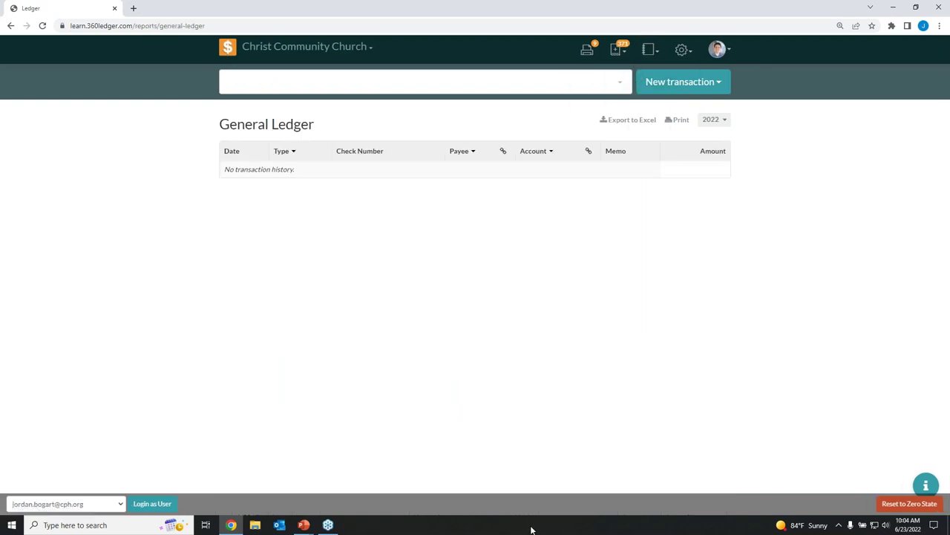
Step: Turn on automatic hiding of the Windows taskbar in desktop mode and close the taskbar settings
{"action": "right_click", "coordinate": [532, 528]}
{"action": "left_click", "coordinate": [557, 516]}
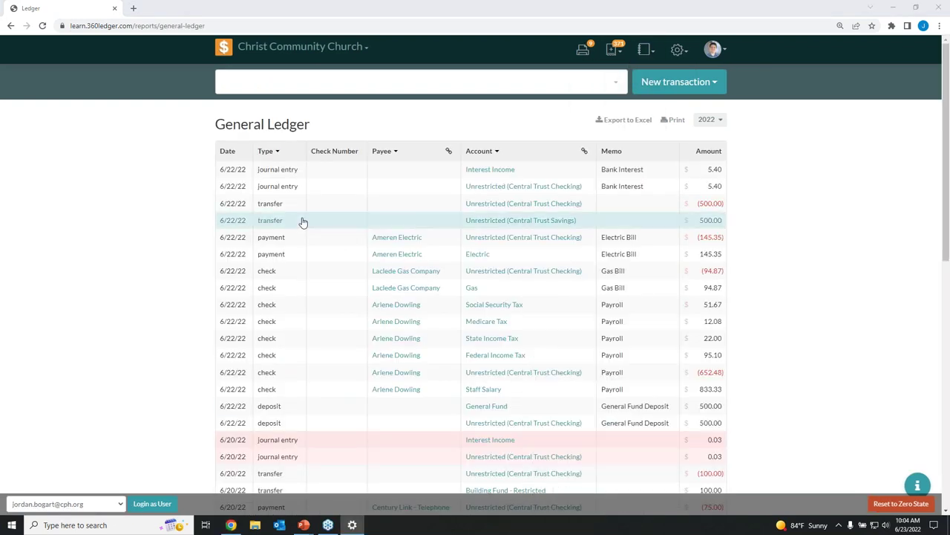
{"action": "left_click", "coordinate": [181, 106]}
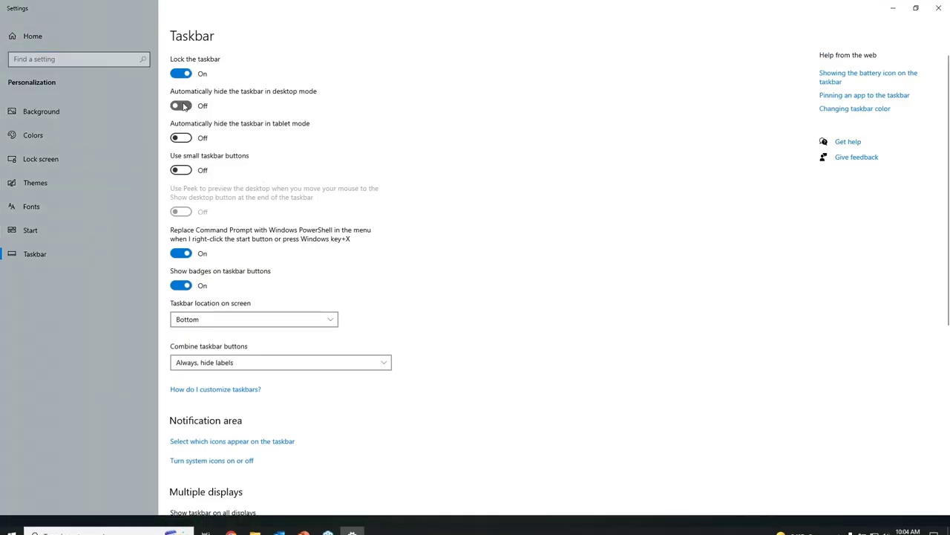
{"action": "left_click", "coordinate": [939, 9]}
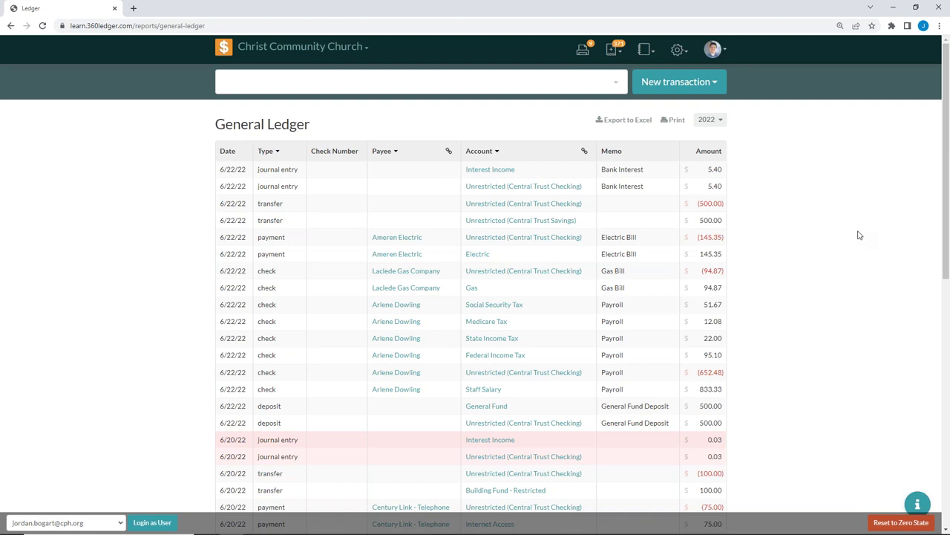
Step: Set the General Ledger's reporting period to the year 2021 and look through its entries
{"action": "left_click", "coordinate": [716, 124]}
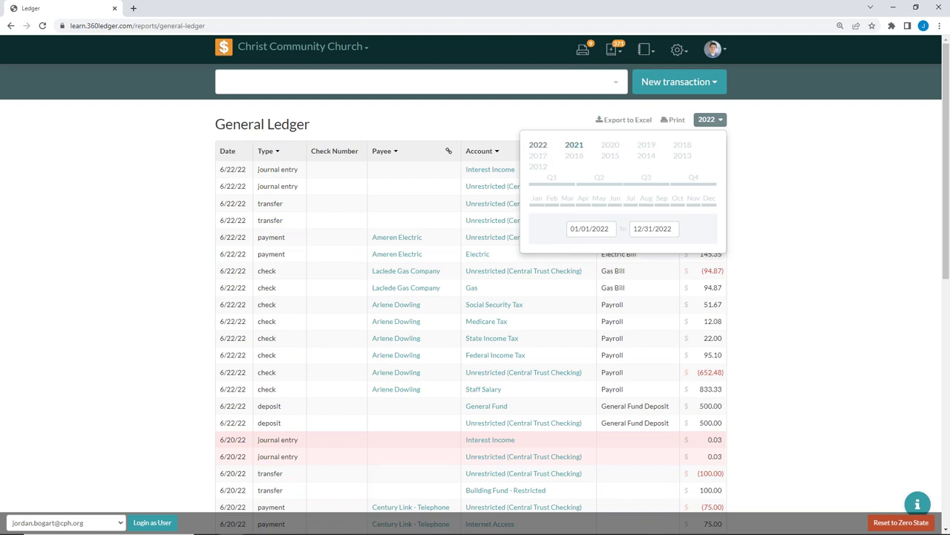
{"action": "left_click", "coordinate": [583, 147]}
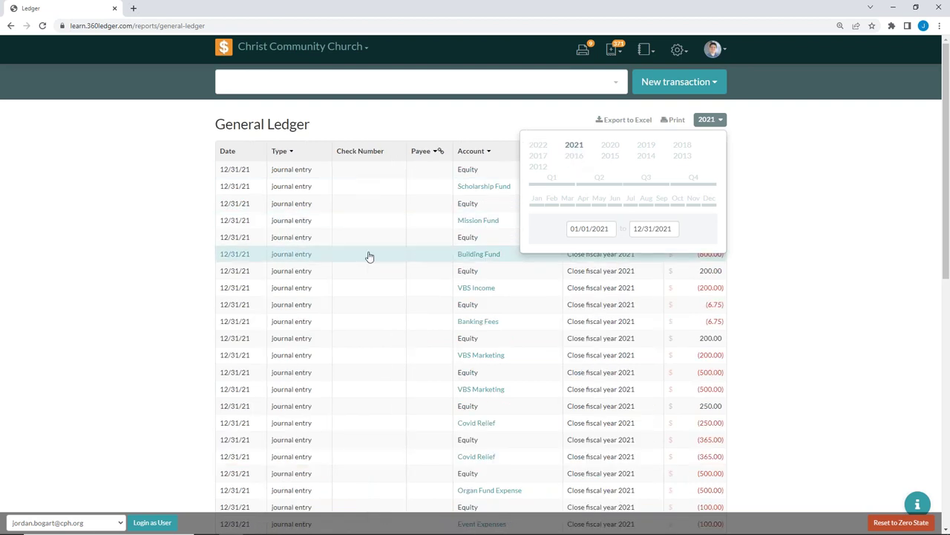
{"action": "scroll", "coordinate": [369, 256], "scroll_direction": "down", "scroll_amount": 5}
{"action": "scroll", "coordinate": [393, 293], "scroll_direction": "up", "scroll_amount": 6}
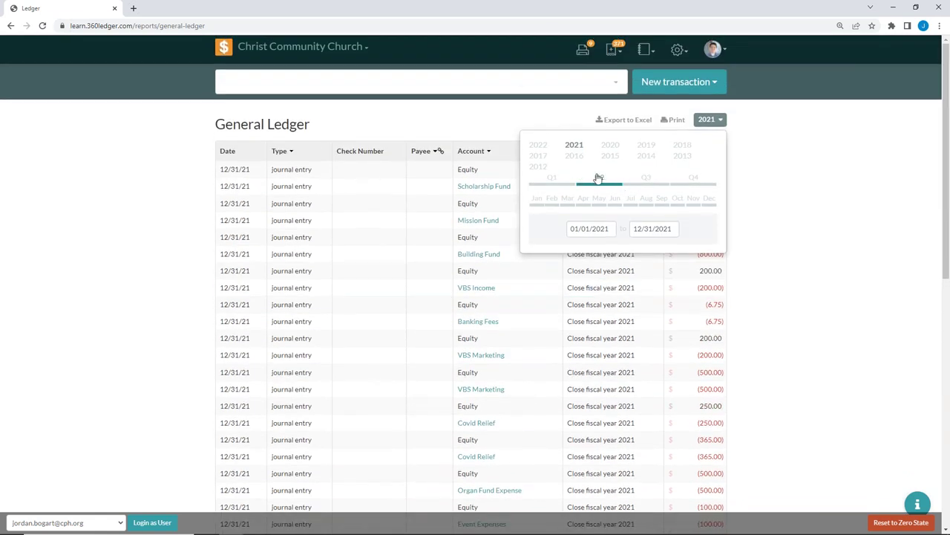
Step: Narrow the General Ledger's period to the first quarter of 2021, and to April 2021
{"action": "left_click", "coordinate": [562, 188]}
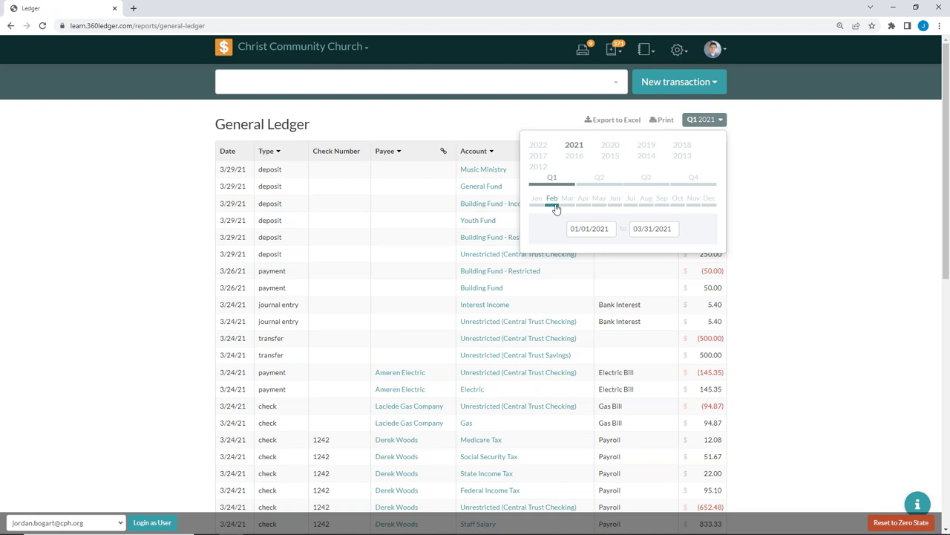
{"action": "left_click", "coordinate": [584, 202]}
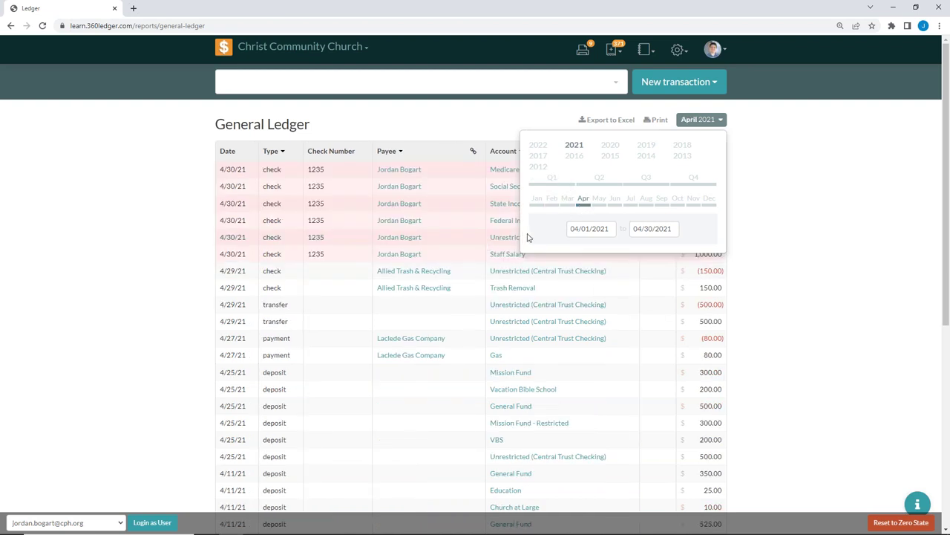
Step: Set the start date of the General Ledger's custom date range to 04/01/2022
{"action": "left_click", "coordinate": [573, 230]}
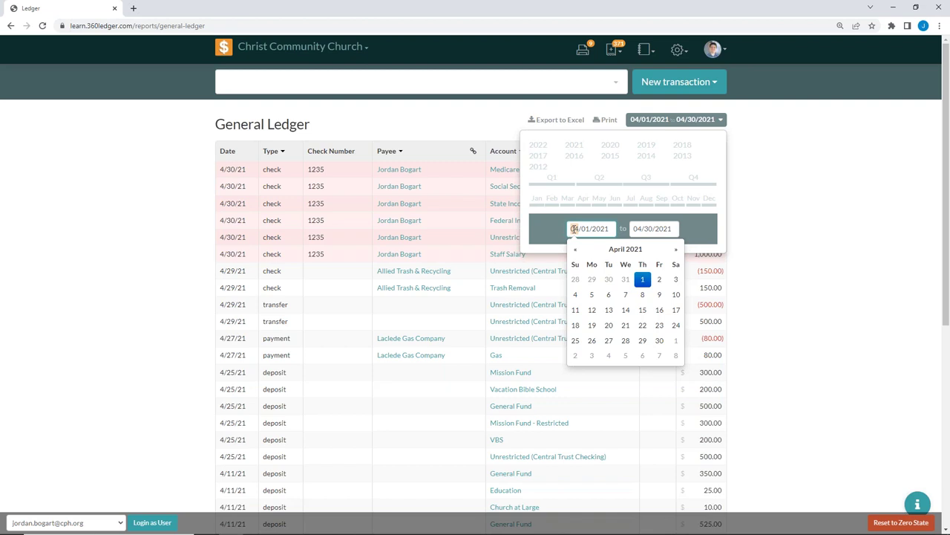
{"action": "type", "text": "01012012"}
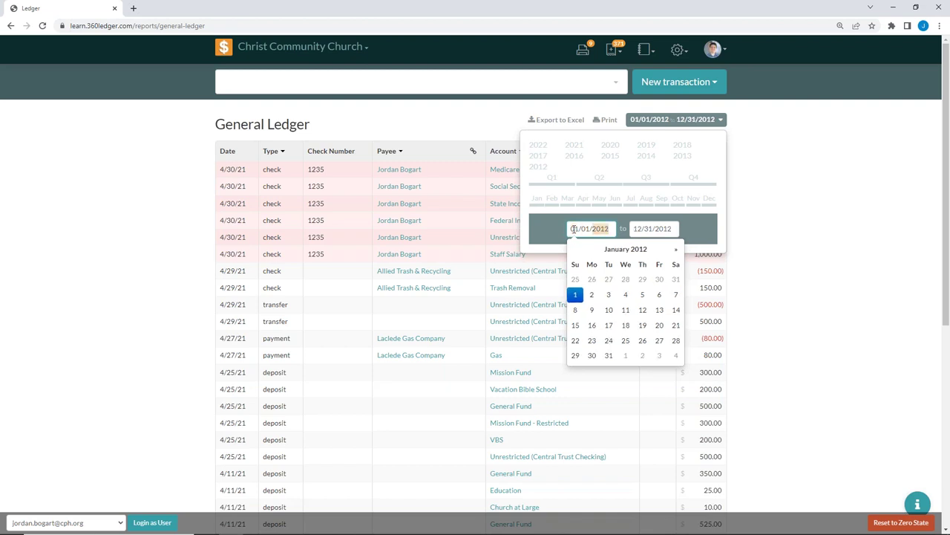
{"action": "type", "text": "12312022"}
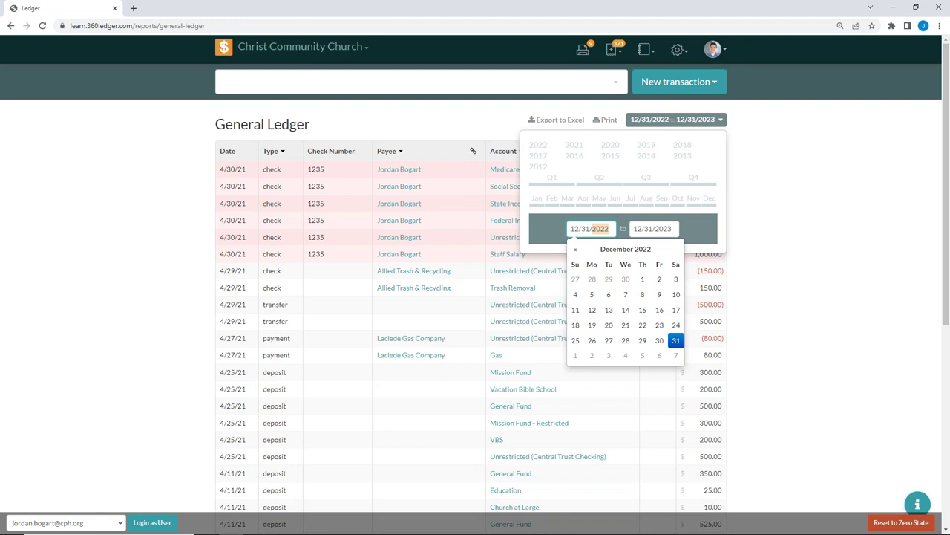
{"action": "key", "text": "Home"}
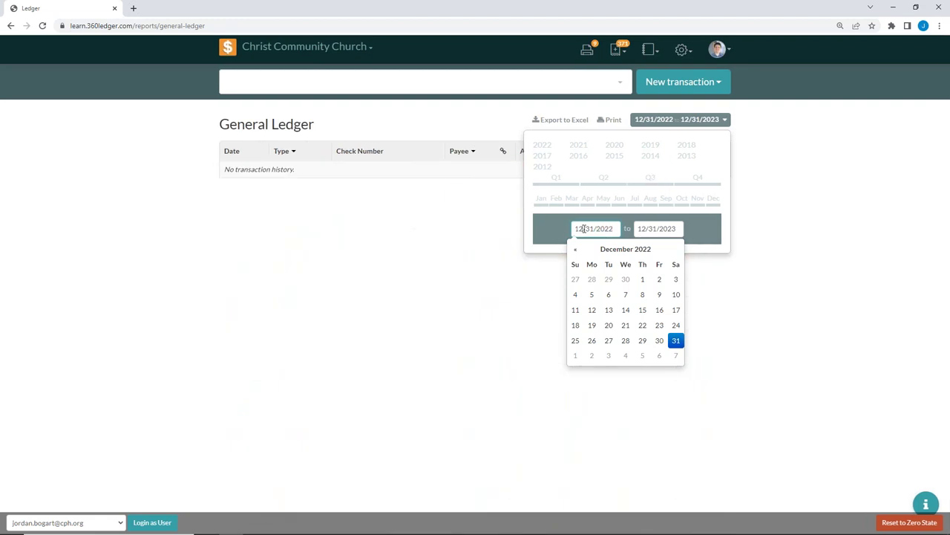
{"action": "type", "text": "0501"}
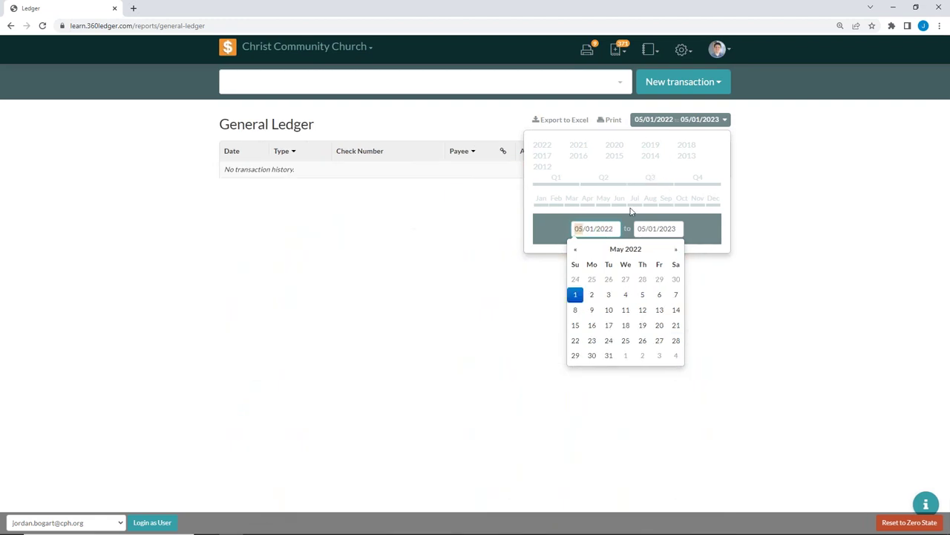
{"action": "key", "text": "Down"}
{"action": "key", "text": "Right"}
{"action": "key", "text": "Right"}
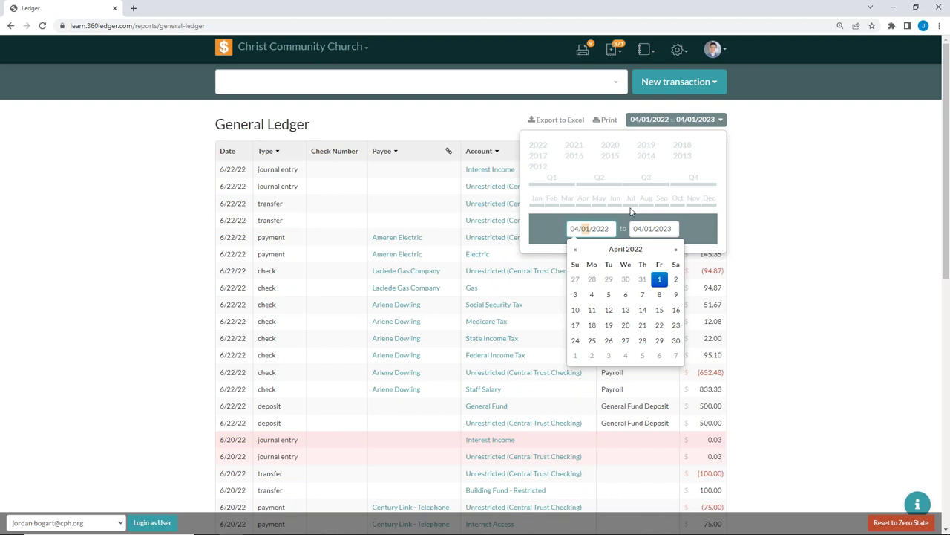
Step: Set the end date of the custom range to 05/31/2022 and look through the ledger entries for that period
{"action": "left_click", "coordinate": [644, 227]}
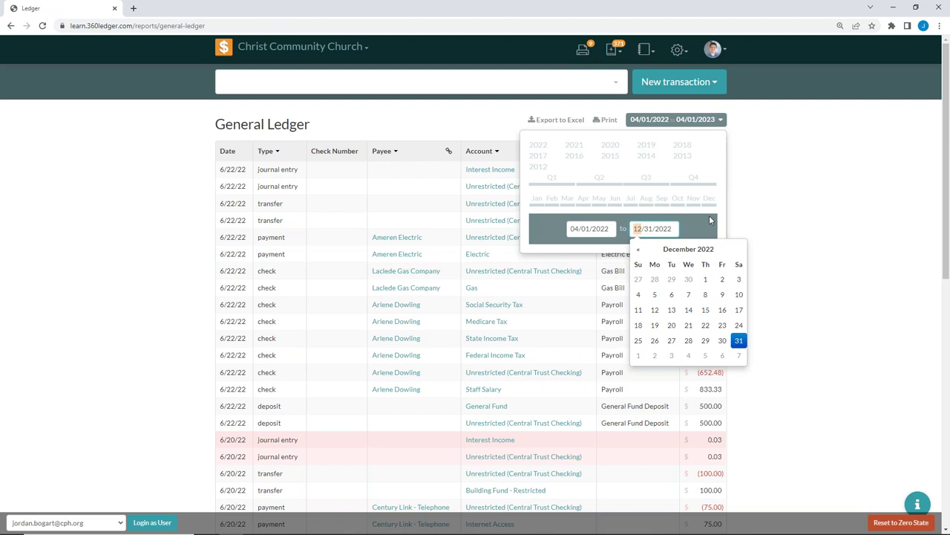
{"action": "key", "text": "Up"}
{"action": "key", "text": "Right"}
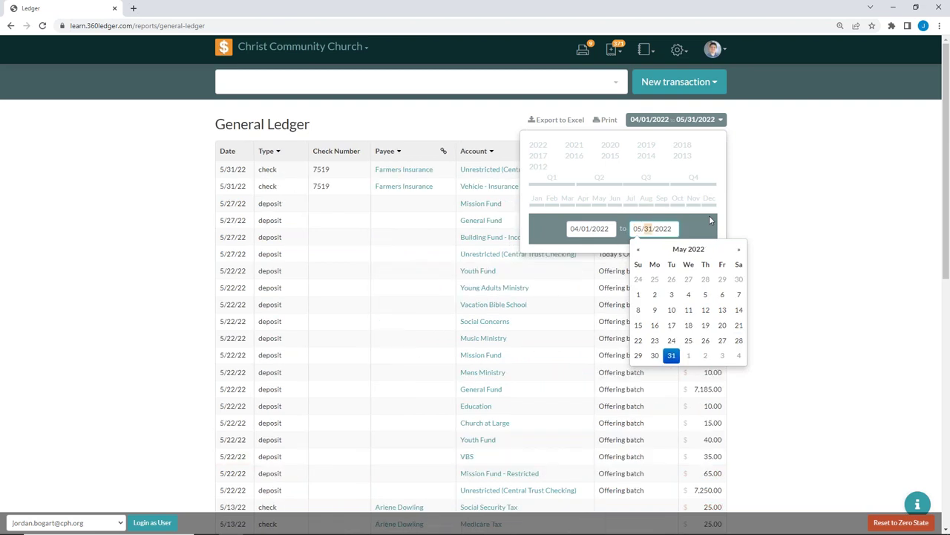
{"action": "key", "text": "Right"}
{"action": "left_click", "coordinate": [153, 199]}
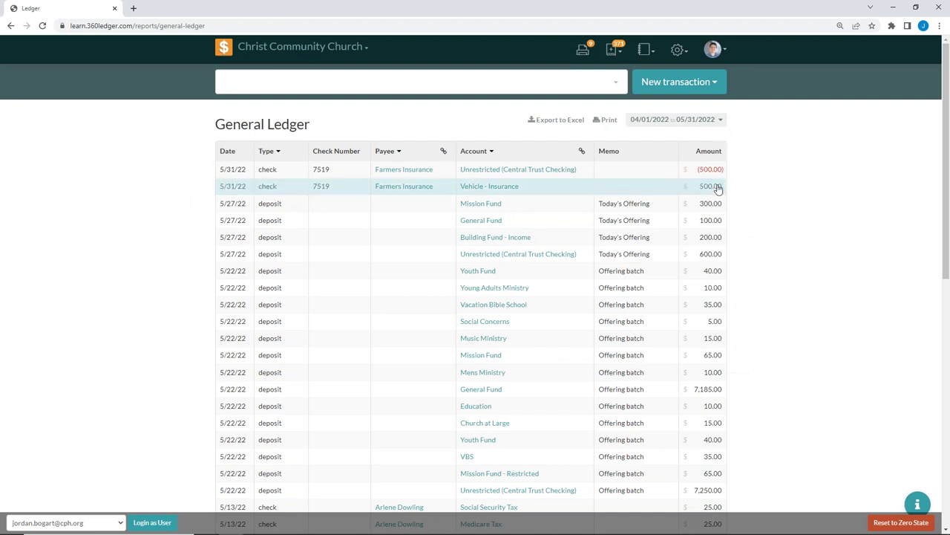
{"action": "scroll", "coordinate": [717, 276], "scroll_direction": "down", "scroll_amount": 7}
{"action": "scroll", "coordinate": [742, 279], "scroll_direction": "up", "scroll_amount": 8}
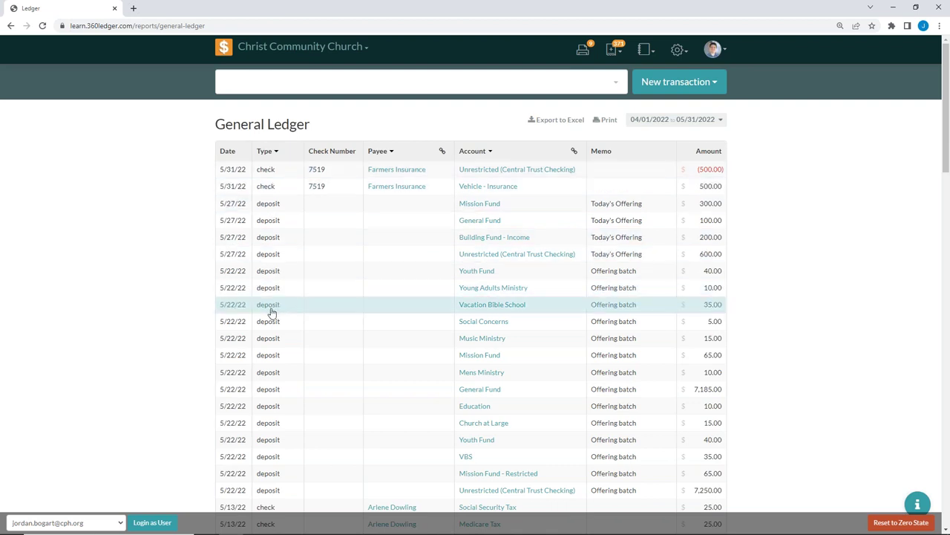
Step: Filter the General Ledger by type to show only check transactions and look through them
{"action": "left_click", "coordinate": [277, 153]}
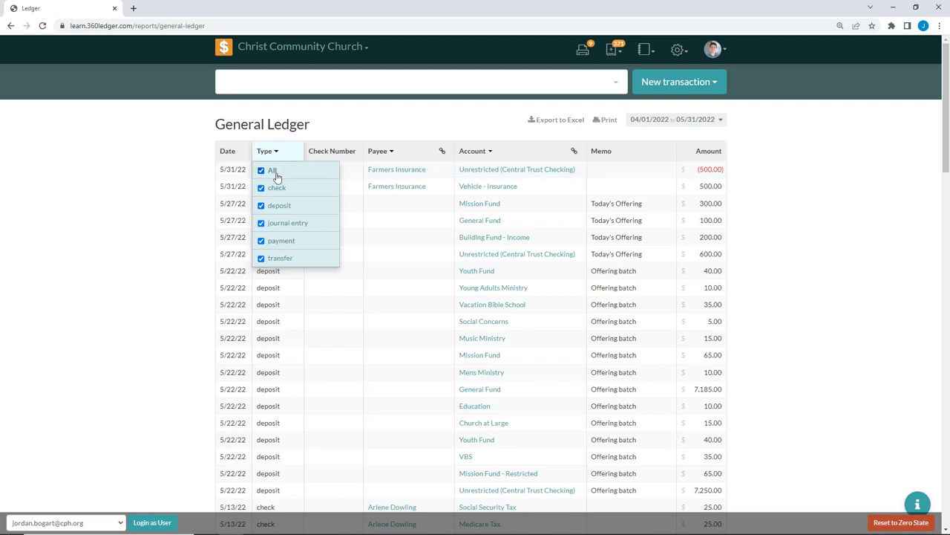
{"action": "left_click", "coordinate": [273, 172]}
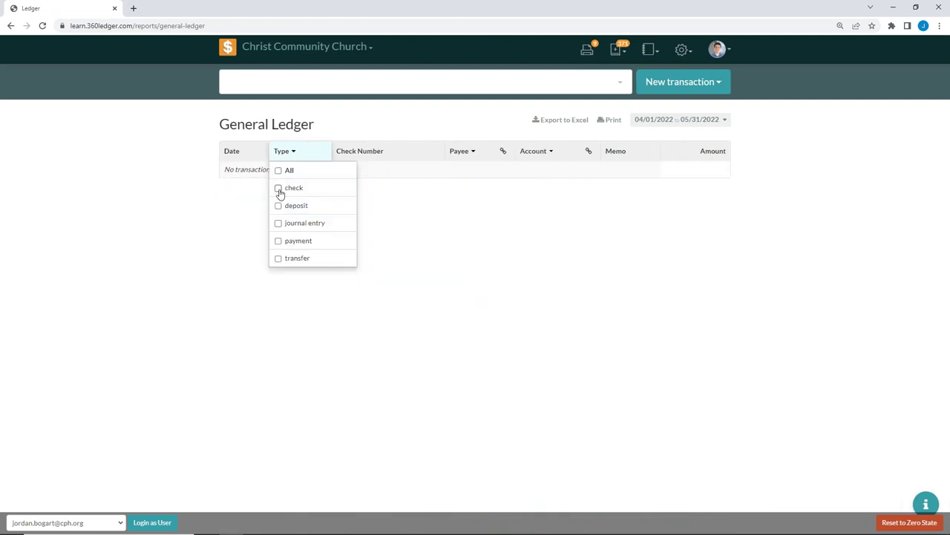
{"action": "left_click", "coordinate": [279, 191]}
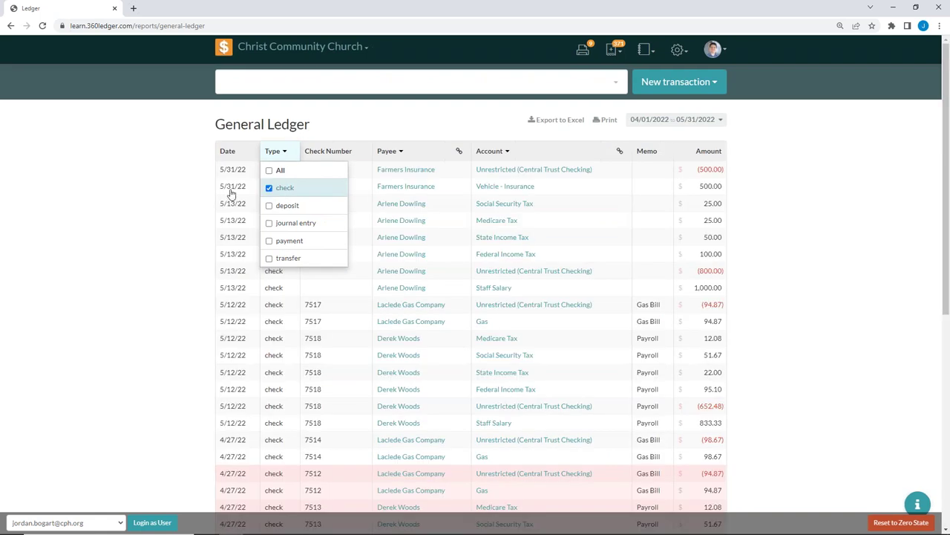
{"action": "scroll", "coordinate": [266, 248], "scroll_direction": "down", "scroll_amount": 5}
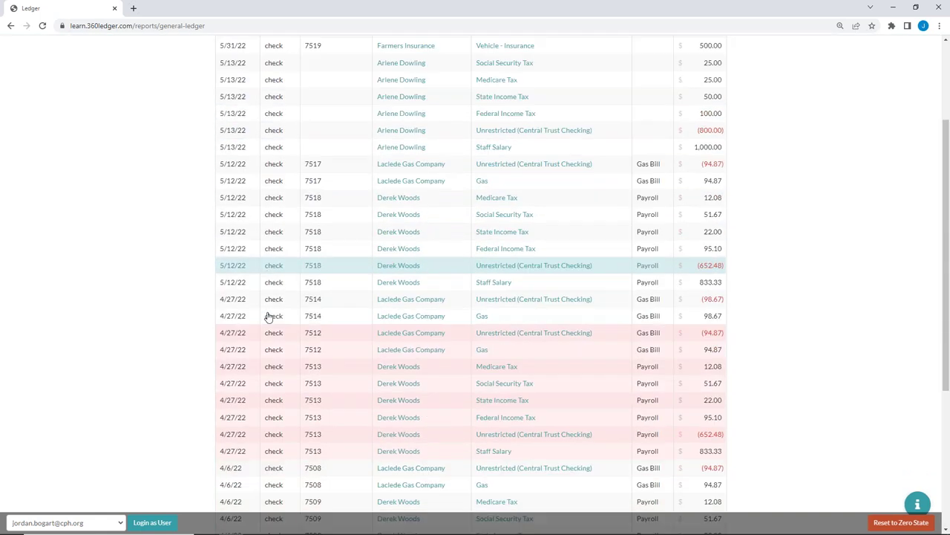
{"action": "scroll", "coordinate": [301, 320], "scroll_direction": "up", "scroll_amount": 5}
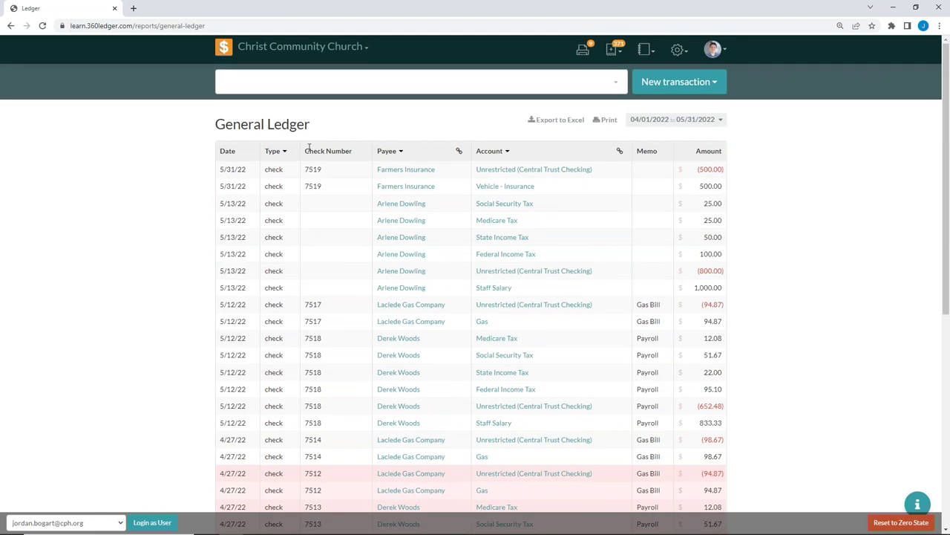
Step: Restore all transaction types in the General Ledger's type filter and look through the complete list
{"action": "left_click", "coordinate": [276, 154]}
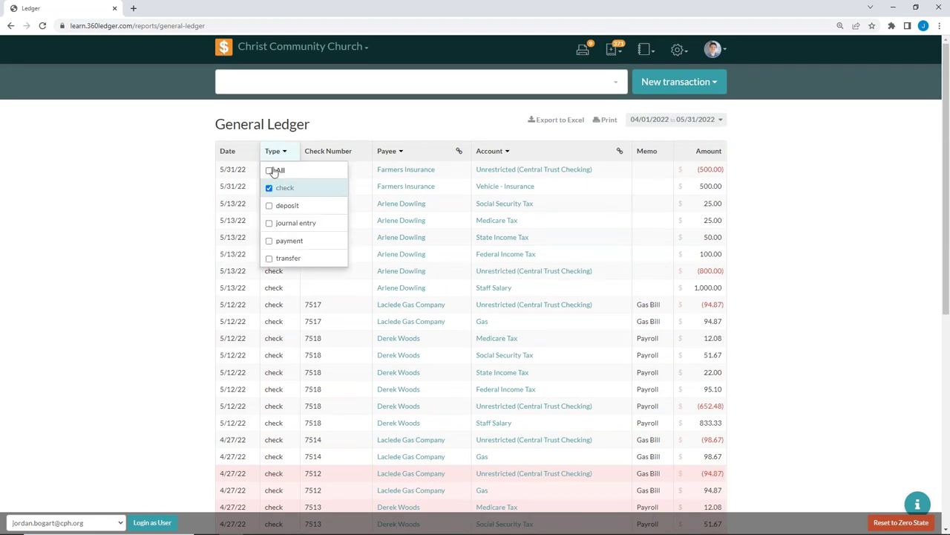
{"action": "left_click", "coordinate": [250, 170]}
{"action": "left_click", "coordinate": [173, 179]}
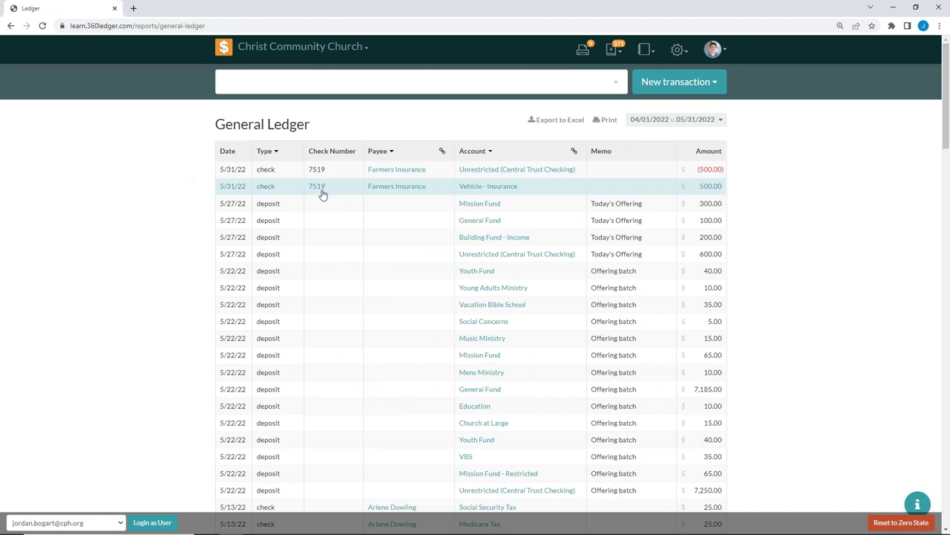
{"action": "scroll", "coordinate": [327, 282], "scroll_direction": "down", "scroll_amount": 5}
{"action": "scroll", "coordinate": [329, 283], "scroll_direction": "down", "scroll_amount": 3}
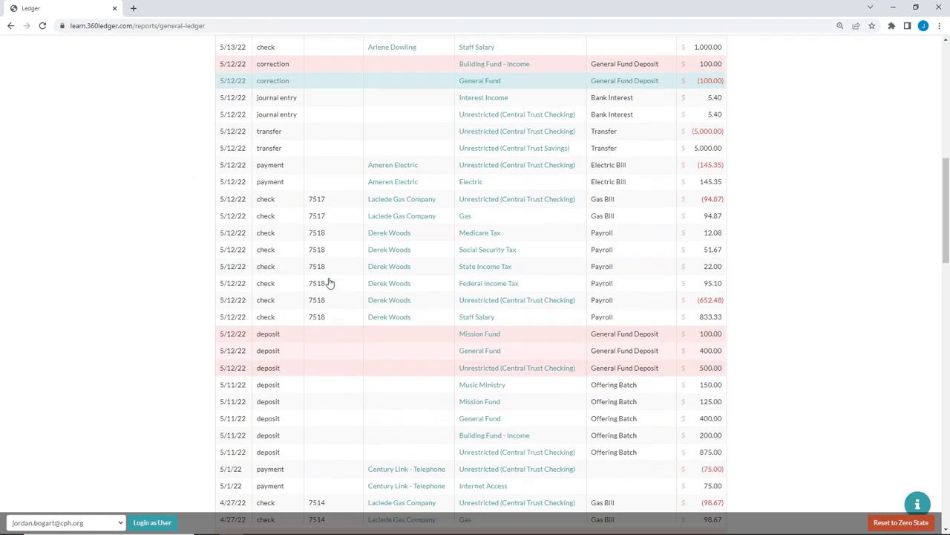
{"action": "scroll", "coordinate": [332, 276], "scroll_direction": "up", "scroll_amount": 3}
{"action": "scroll", "coordinate": [335, 269], "scroll_direction": "up", "scroll_amount": 5}
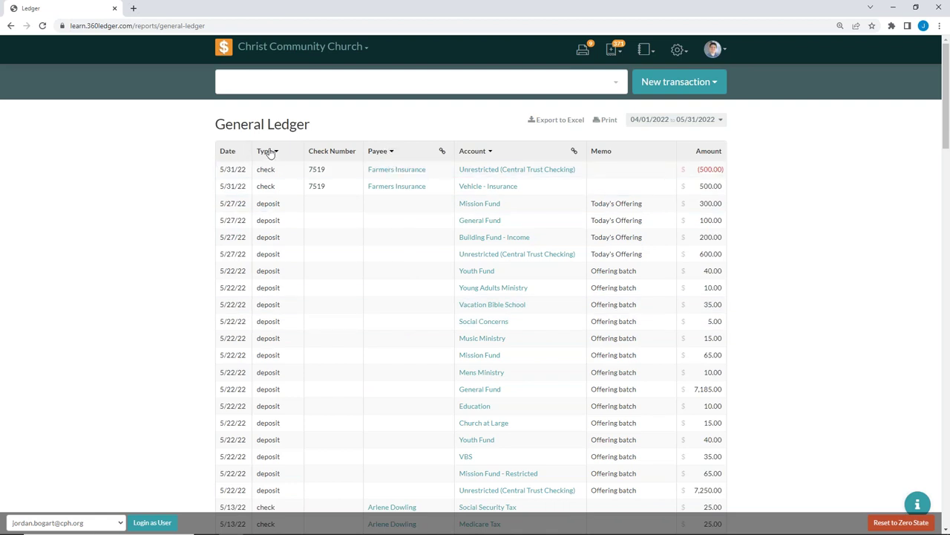
Step: Filter the General Ledger by payee to show only Ameren Electric transactions
{"action": "left_click", "coordinate": [387, 155]}
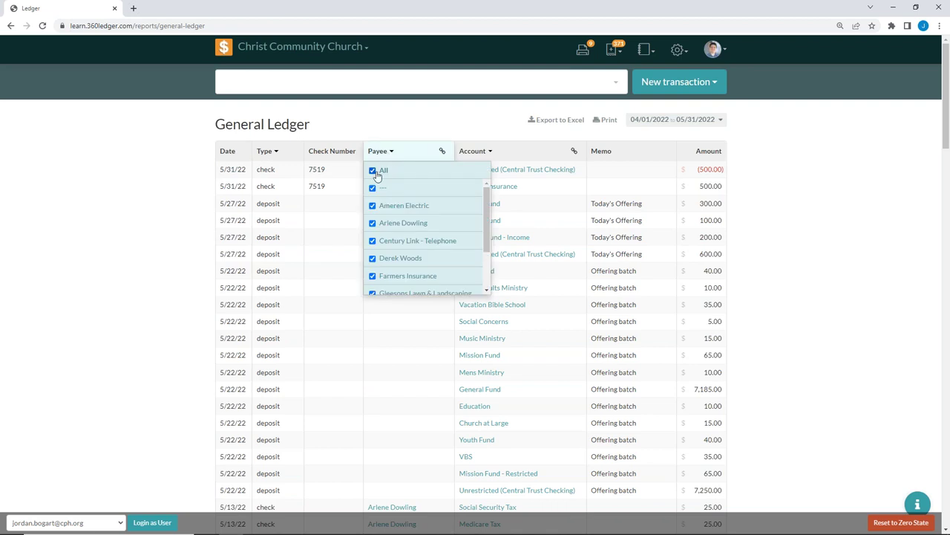
{"action": "left_click", "coordinate": [373, 172]}
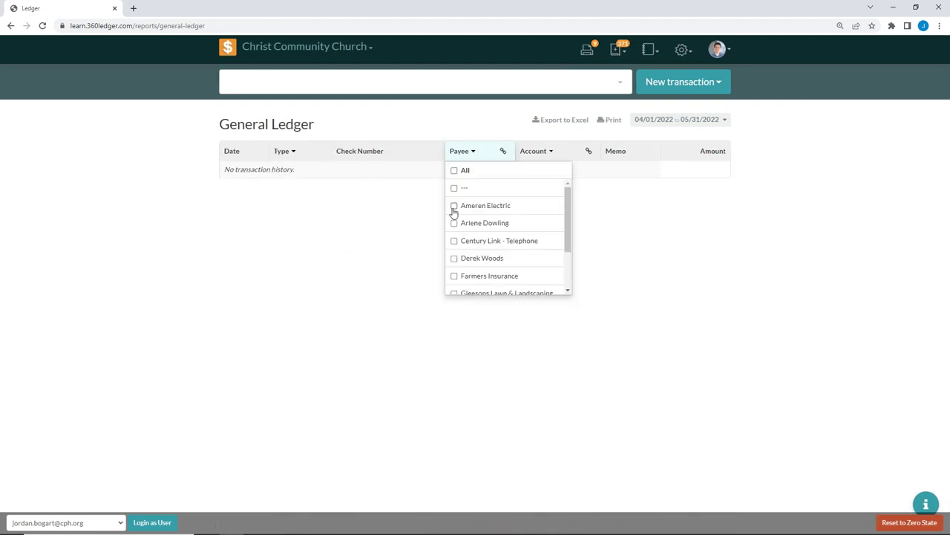
{"action": "left_click", "coordinate": [450, 207]}
{"action": "left_click", "coordinate": [115, 197]}
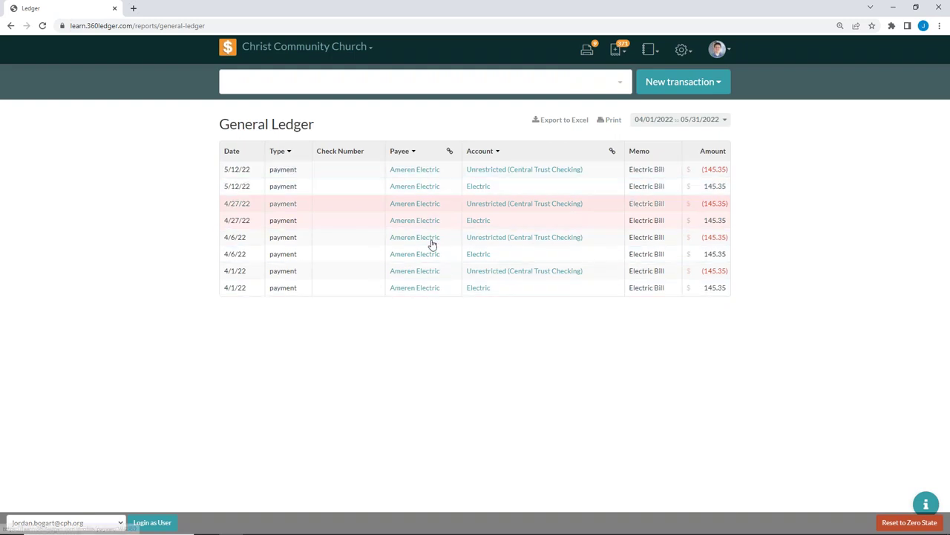
Step: Restore all payees in the General Ledger's payee filter
{"action": "left_click", "coordinate": [413, 151]}
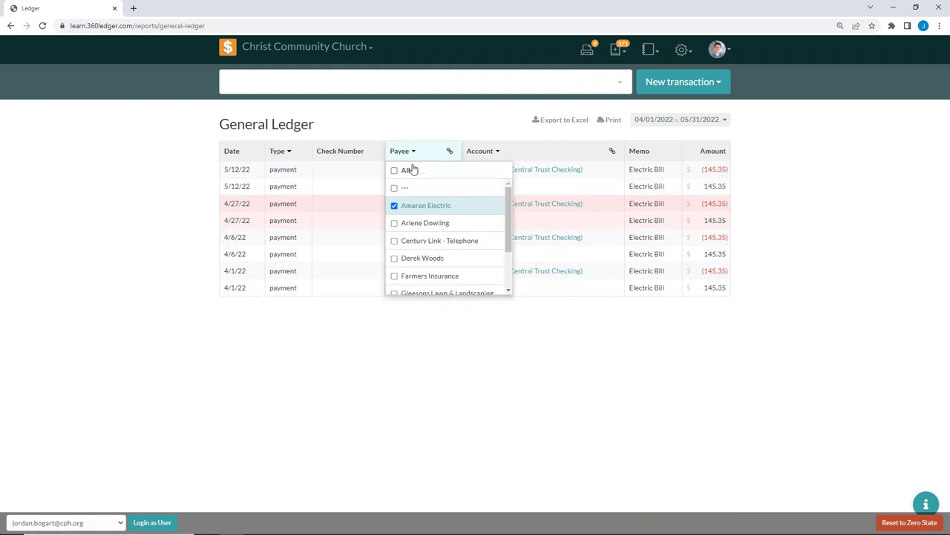
{"action": "left_click", "coordinate": [397, 172]}
{"action": "left_click", "coordinate": [222, 178]}
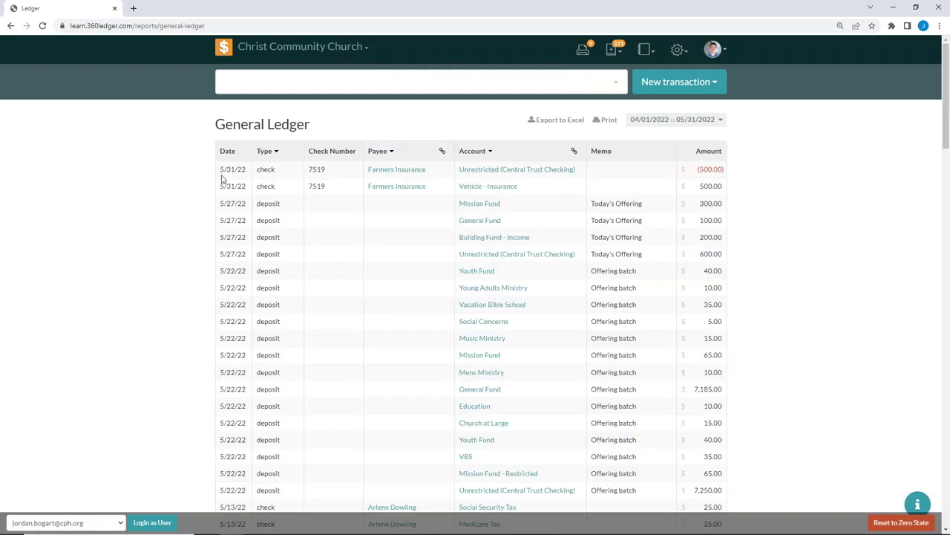
Step: Group the General Ledger entries by payee and look through each payee's transactions
{"action": "left_click", "coordinate": [442, 153]}
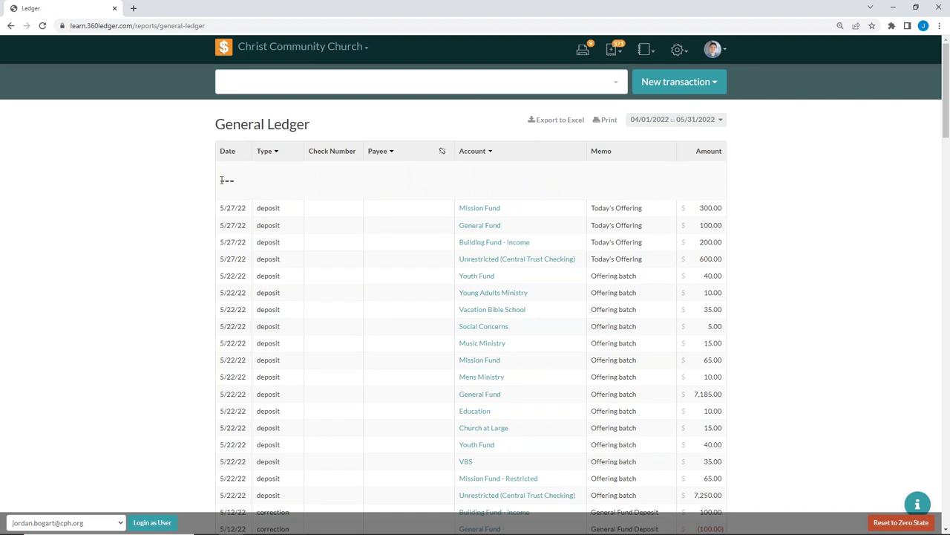
{"action": "scroll", "coordinate": [293, 257], "scroll_direction": "down", "scroll_amount": 6}
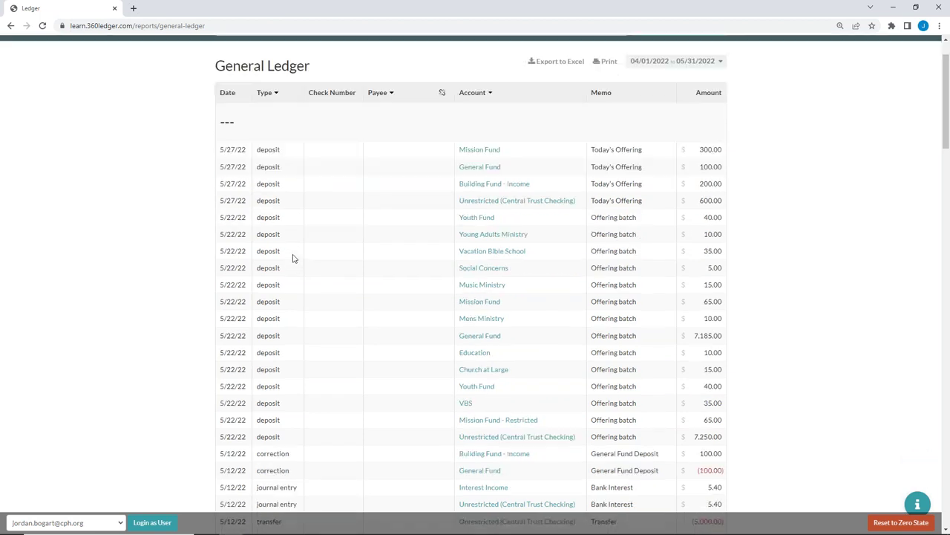
{"action": "scroll", "coordinate": [292, 259], "scroll_direction": "down", "scroll_amount": 15}
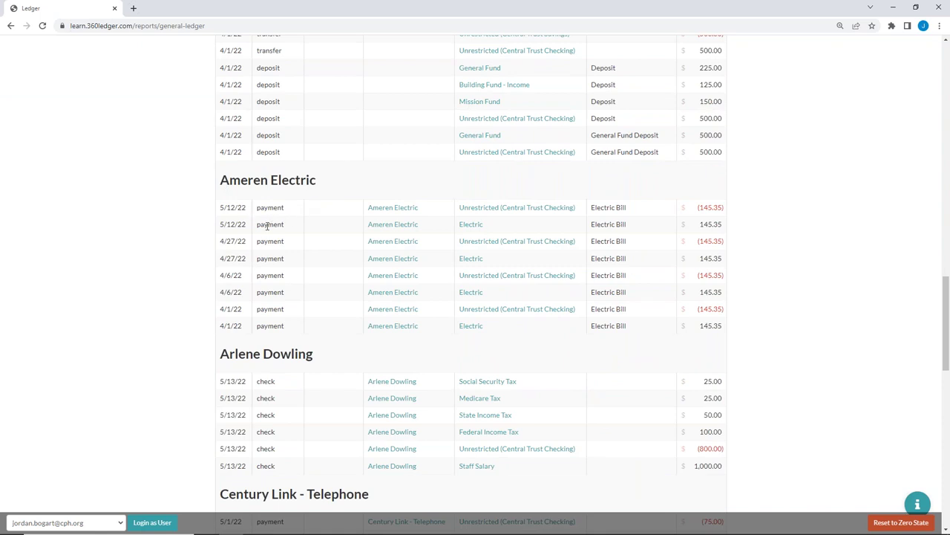
{"action": "scroll", "coordinate": [267, 228], "scroll_direction": "down", "scroll_amount": 3}
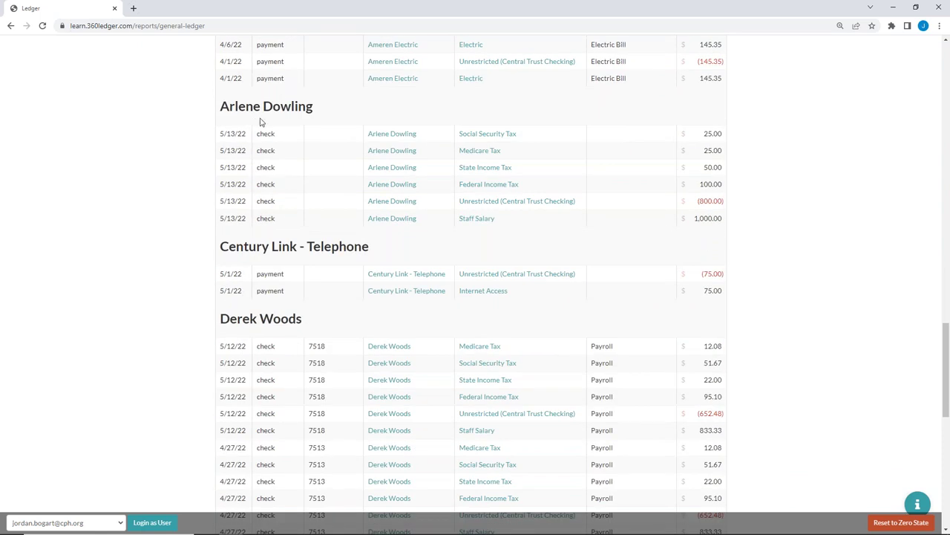
{"action": "scroll", "coordinate": [273, 197], "scroll_direction": "down", "scroll_amount": 8}
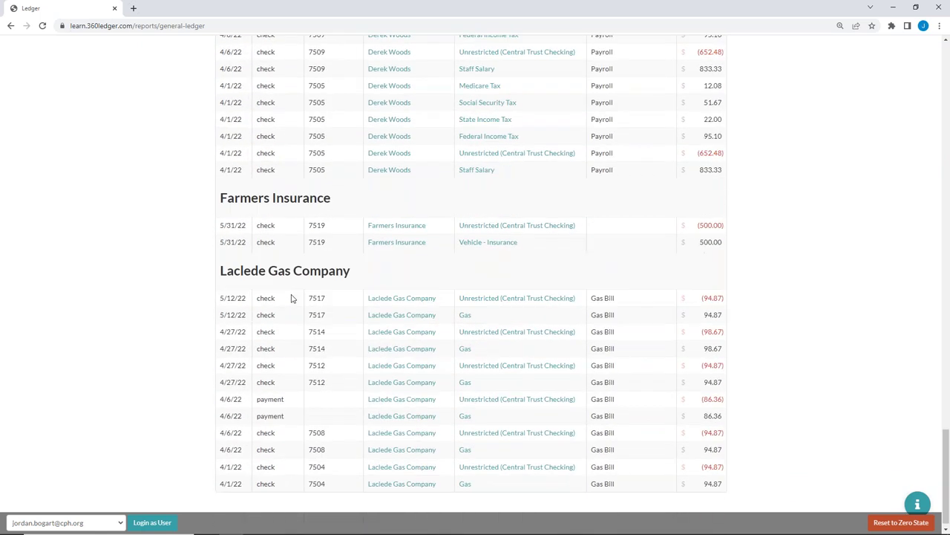
{"action": "scroll", "coordinate": [297, 275], "scroll_direction": "up", "scroll_amount": 20}
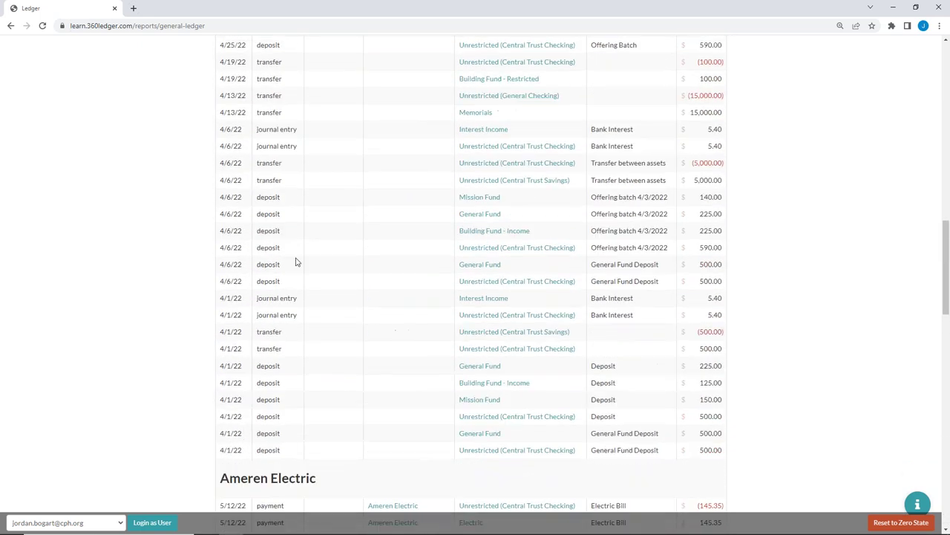
{"action": "scroll", "coordinate": [340, 169], "scroll_direction": "up", "scroll_amount": 2}
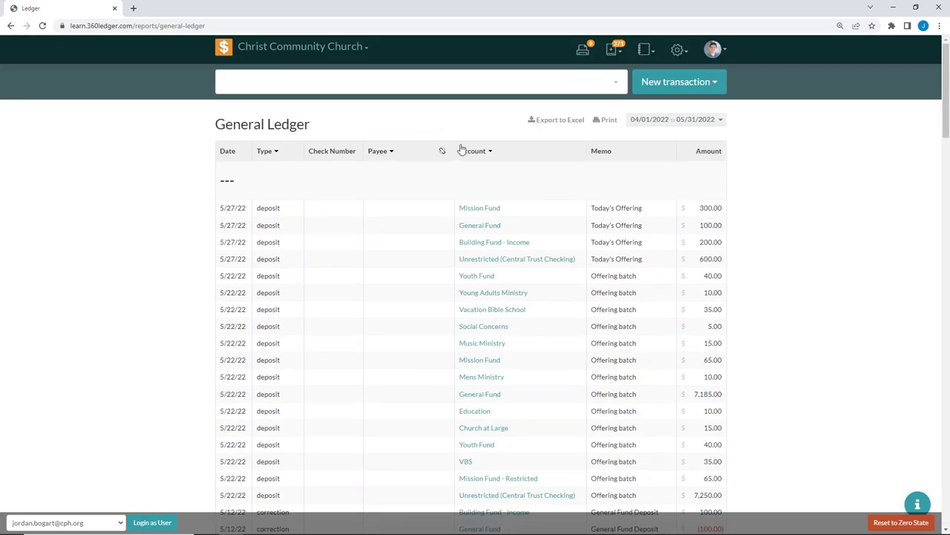
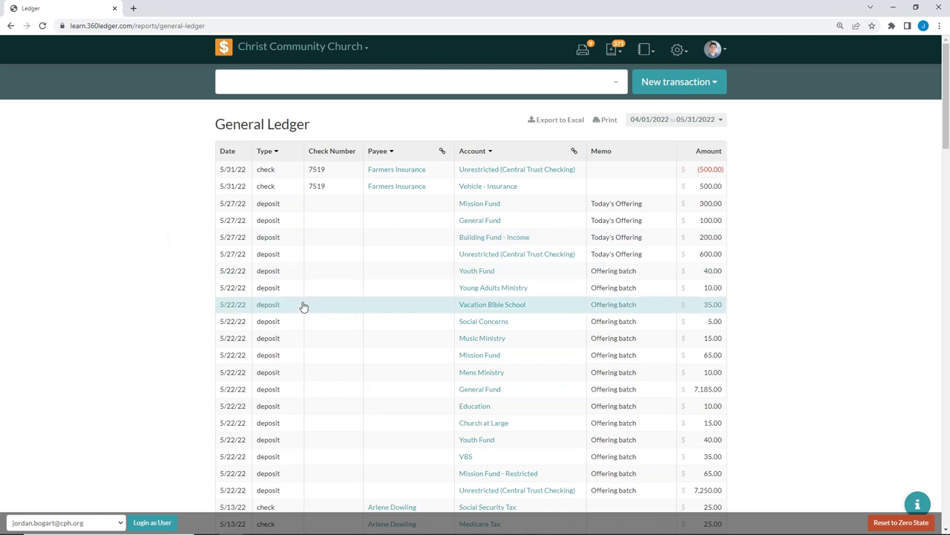
{"action": "scroll", "coordinate": [269, 466], "scroll_direction": "down", "scroll_amount": 1}
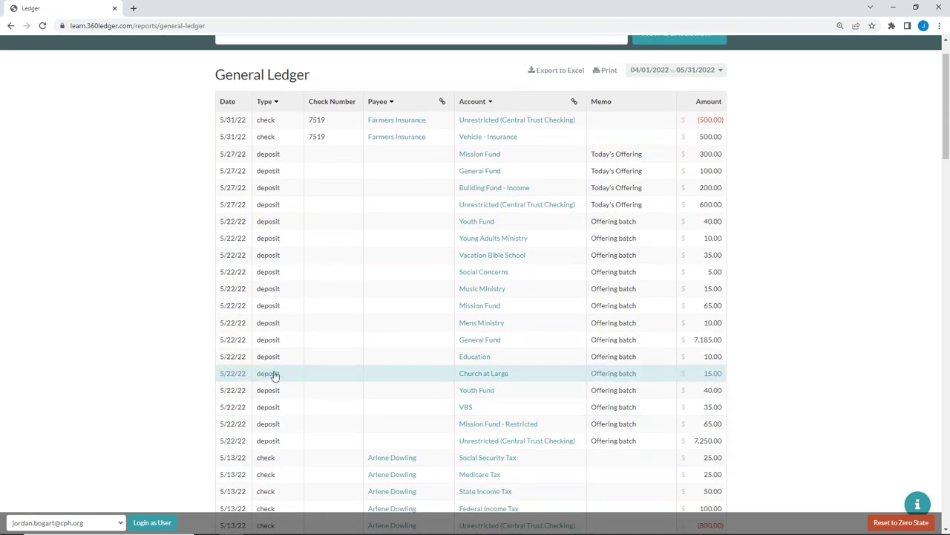
{"action": "scroll", "coordinate": [274, 375], "scroll_direction": "up", "scroll_amount": 1}
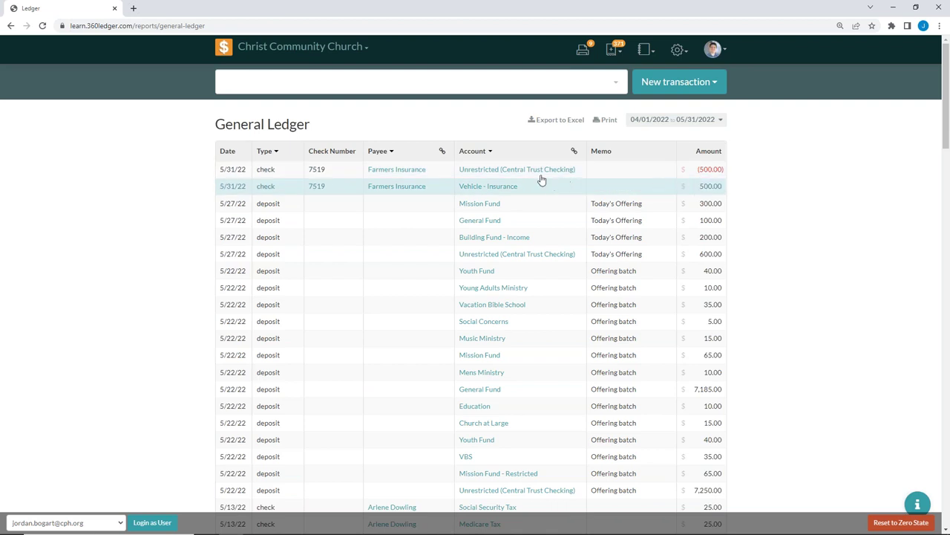
Step: Filter the General Ledger by account to show only Building Fund - Income entries
{"action": "left_click", "coordinate": [488, 154]}
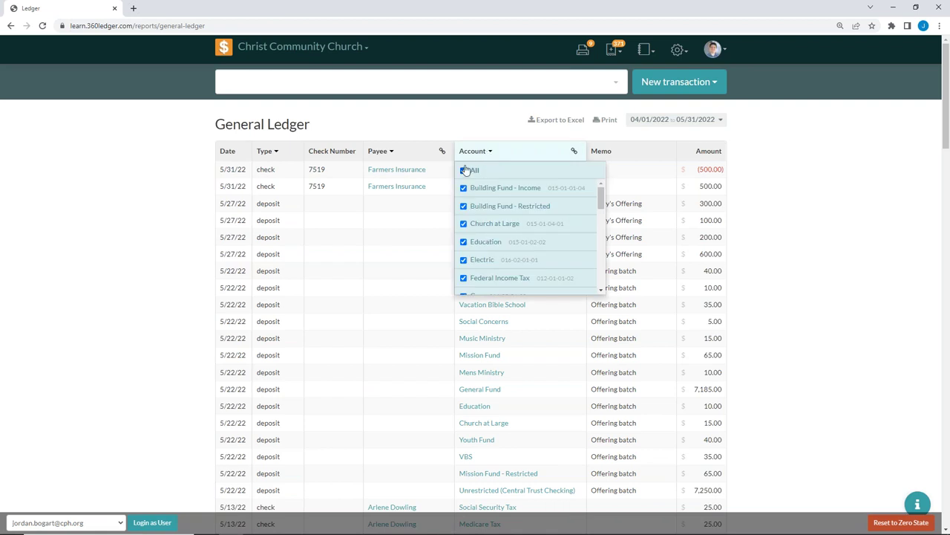
{"action": "left_click", "coordinate": [464, 170]}
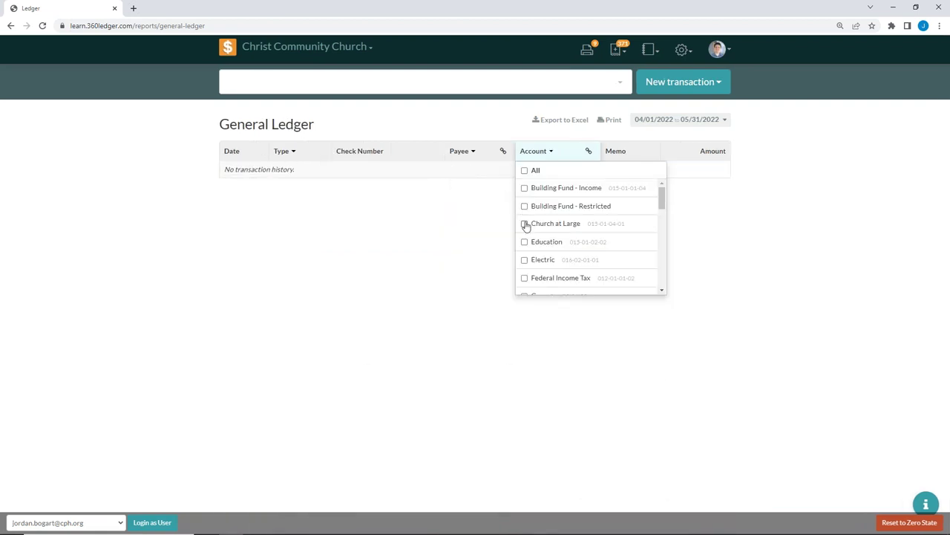
{"action": "left_click", "coordinate": [525, 191]}
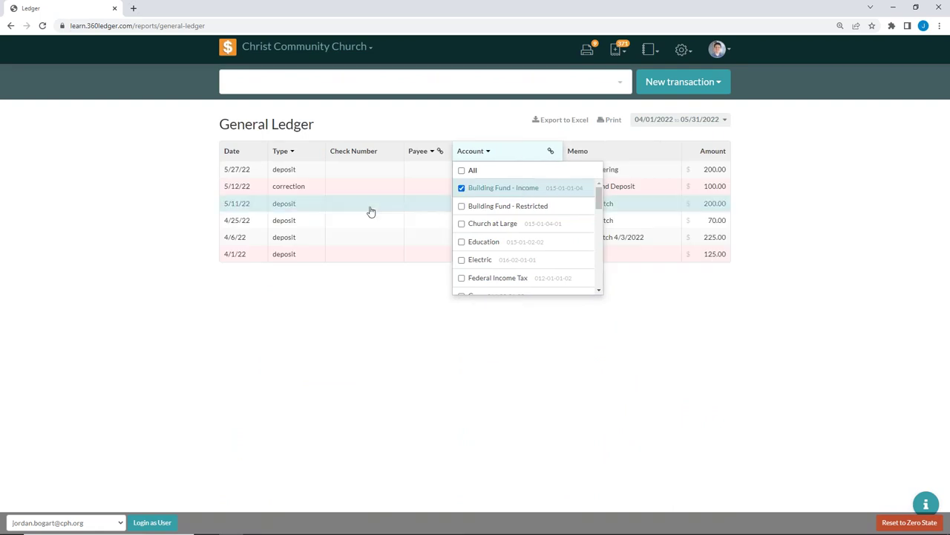
{"action": "left_click", "coordinate": [93, 227]}
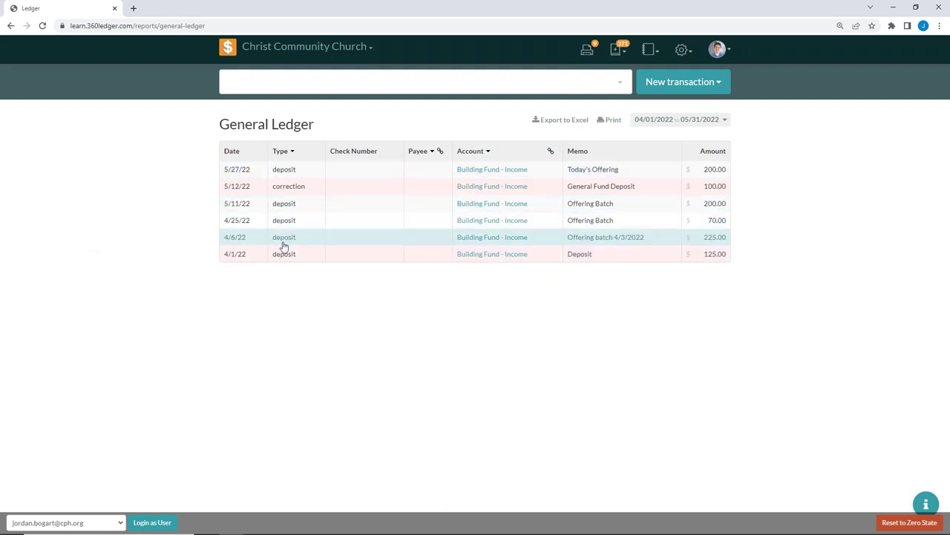
{"action": "left_click", "coordinate": [481, 152]}
{"action": "left_click", "coordinate": [464, 170]}
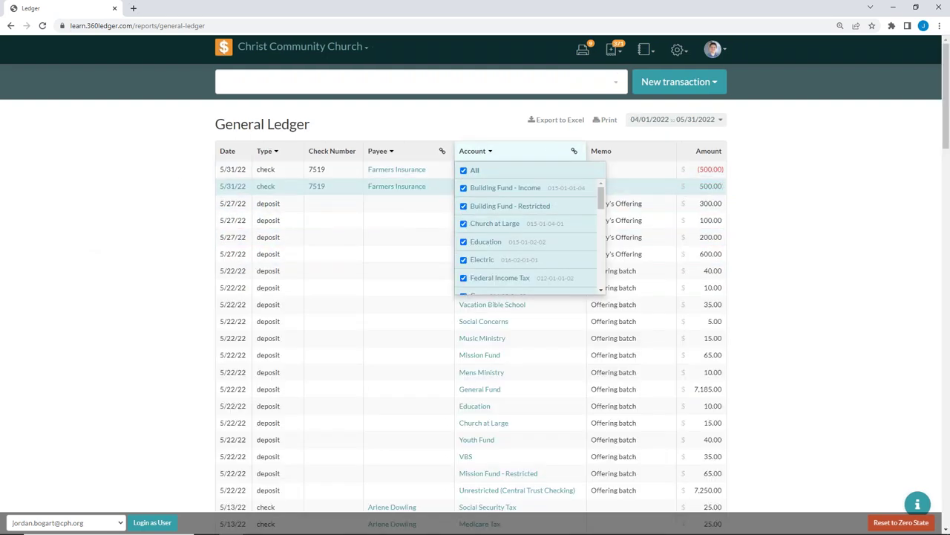
{"action": "left_click", "coordinate": [168, 198]}
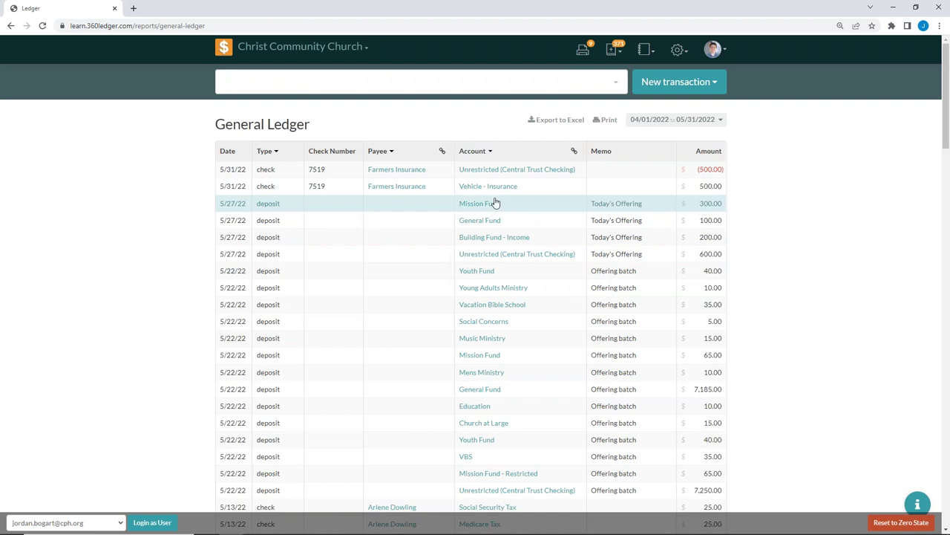
Step: Group the General Ledger entries by account and look through the transactions under each account
{"action": "left_click", "coordinate": [571, 152]}
{"action": "scroll", "coordinate": [349, 252], "scroll_direction": "down", "scroll_amount": 5}
{"action": "scroll", "coordinate": [356, 277], "scroll_direction": "down", "scroll_amount": 15}
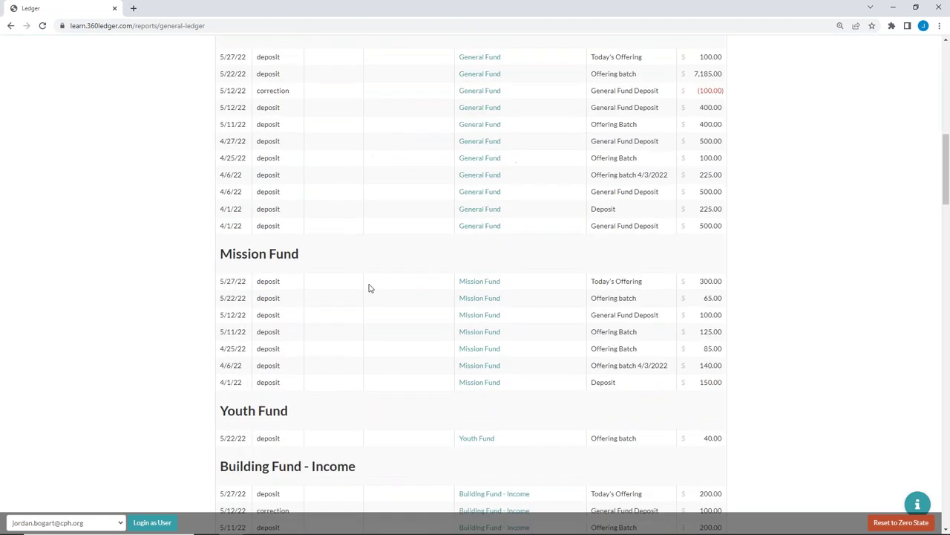
{"action": "scroll", "coordinate": [397, 326], "scroll_direction": "down", "scroll_amount": 9}
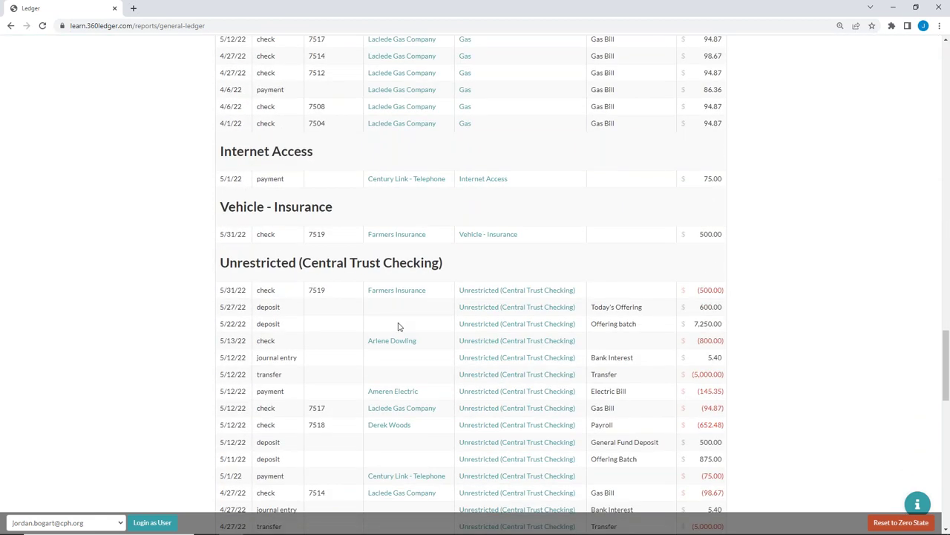
{"action": "scroll", "coordinate": [396, 326], "scroll_direction": "up", "scroll_amount": 6}
{"action": "scroll", "coordinate": [403, 312], "scroll_direction": "up", "scroll_amount": 15}
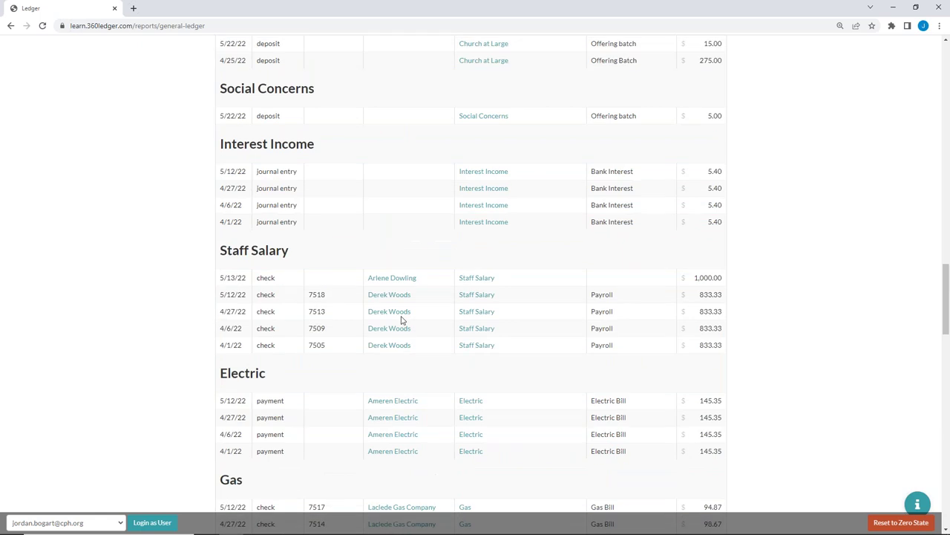
{"action": "scroll", "coordinate": [401, 270], "scroll_direction": "up", "scroll_amount": 8}
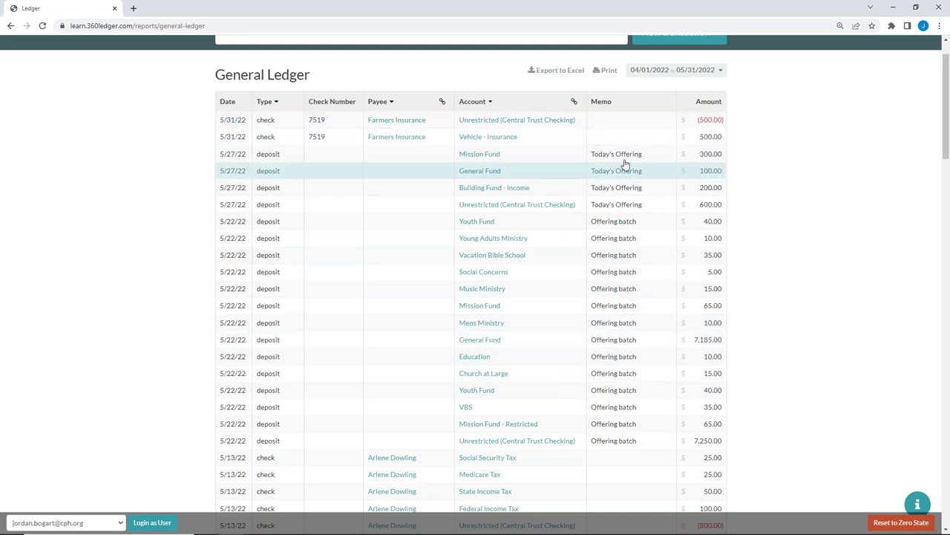
Step: Examine the memos, amounts and highlighted rows in the ungrouped General Ledger list
{"action": "scroll", "coordinate": [739, 135], "scroll_direction": "up", "scroll_amount": 1}
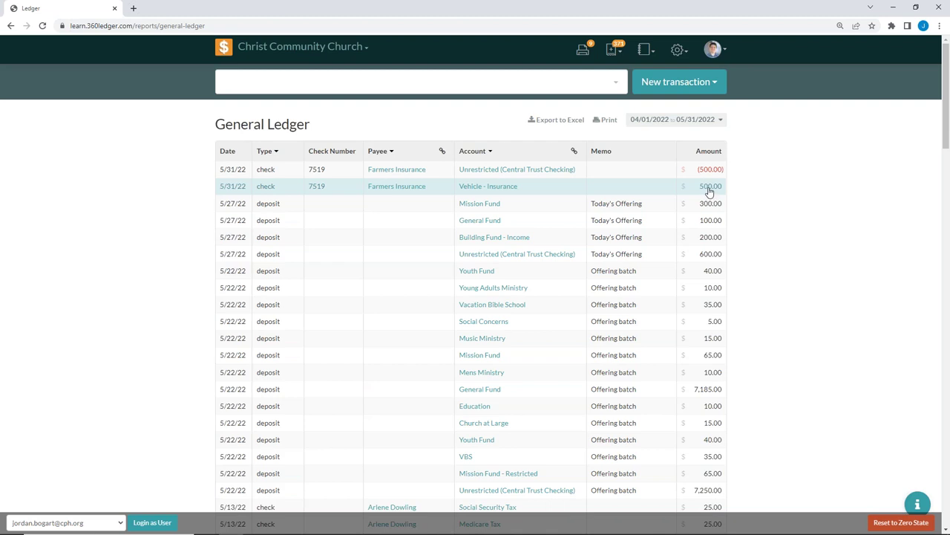
{"action": "scroll", "coordinate": [348, 198], "scroll_direction": "down", "scroll_amount": 4}
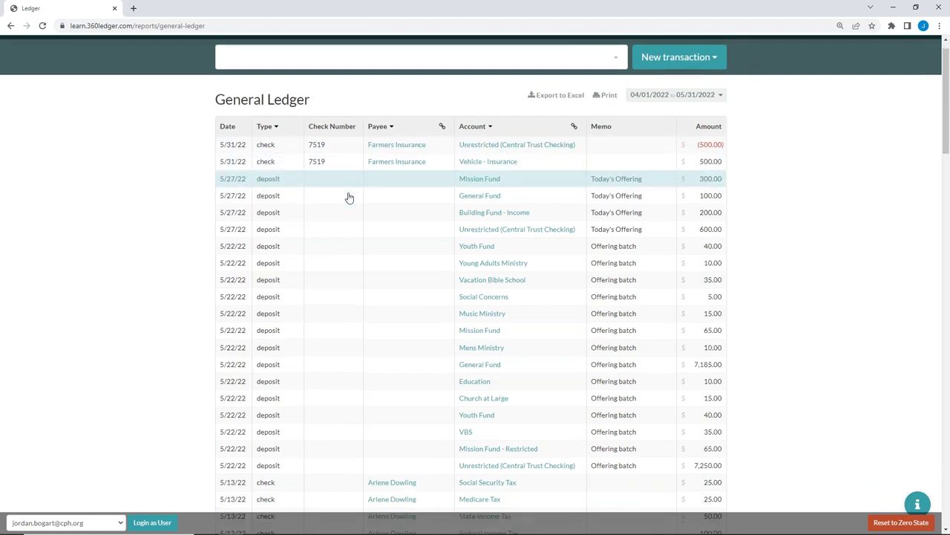
{"action": "scroll", "coordinate": [350, 197], "scroll_direction": "down", "scroll_amount": 5}
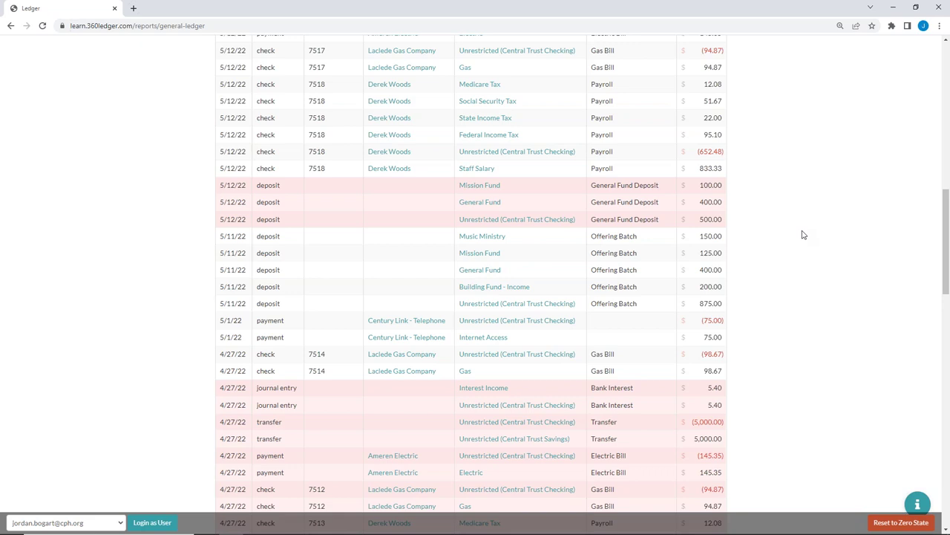
{"action": "scroll", "coordinate": [799, 235], "scroll_direction": "up", "scroll_amount": 10}
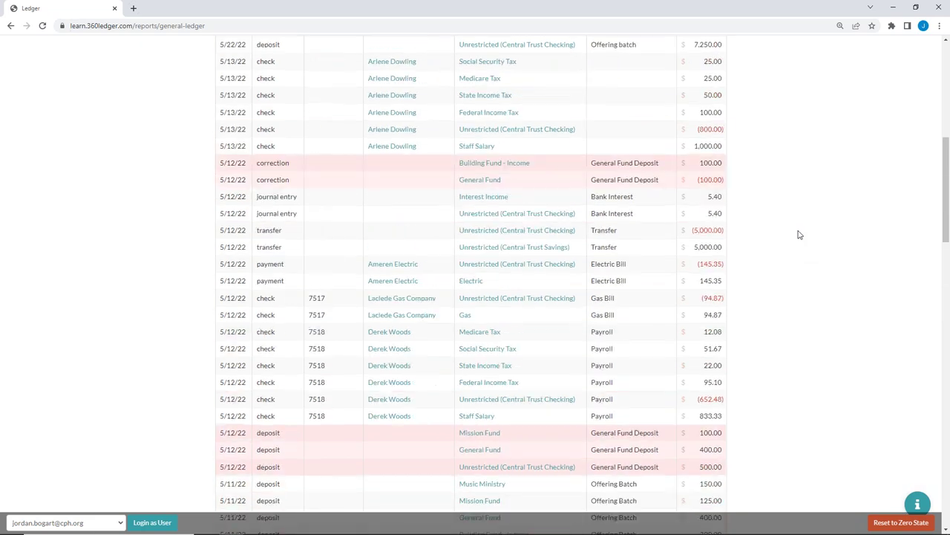
{"action": "scroll", "coordinate": [800, 235], "scroll_direction": "up", "scroll_amount": 2}
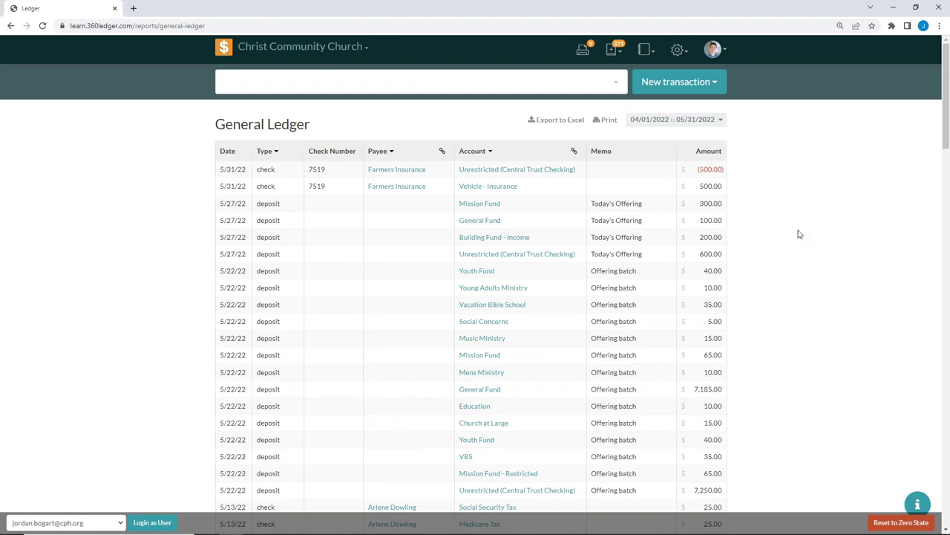
Step: Preview the printout of the General Ledger report and close the preview without printing
{"action": "left_click", "coordinate": [604, 120]}
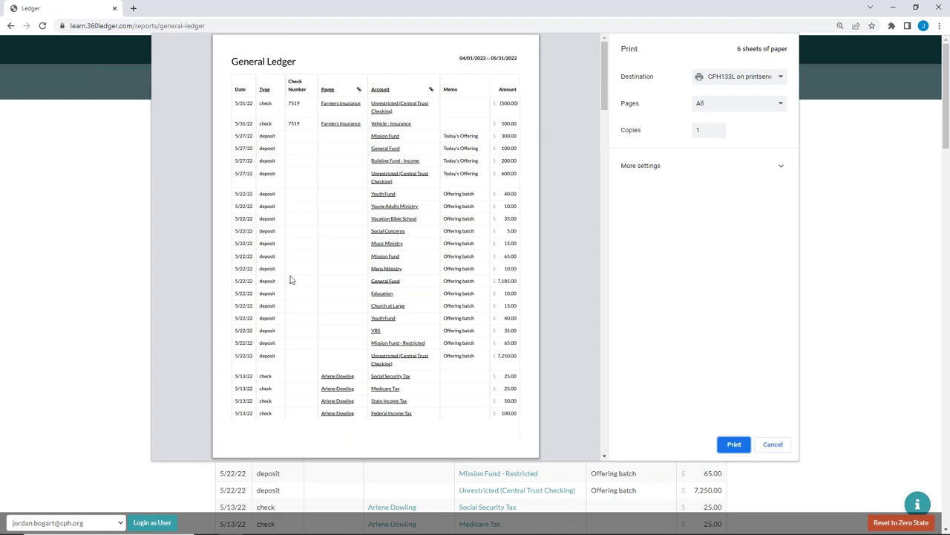
{"action": "left_click_drag", "start_coordinate": [605, 99], "coordinate": [613, 45]}
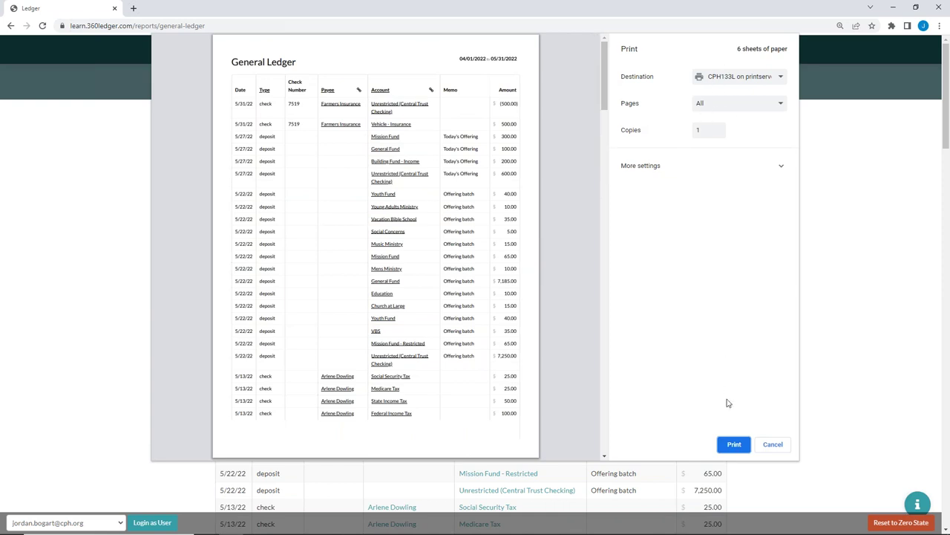
{"action": "left_click", "coordinate": [773, 444]}
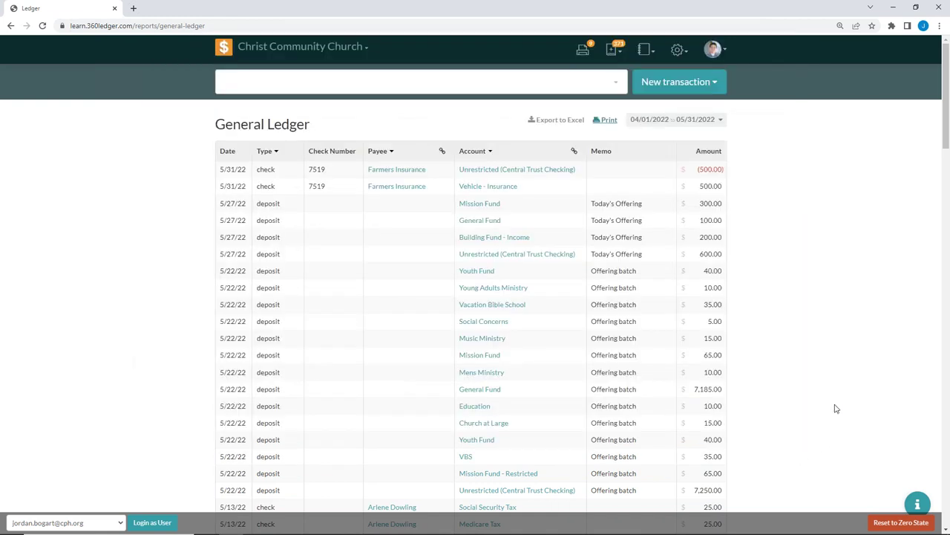
Step: Export the General Ledger to Excel and open the downloaded file general-ledger (6).xlsx
{"action": "left_click", "coordinate": [562, 121]}
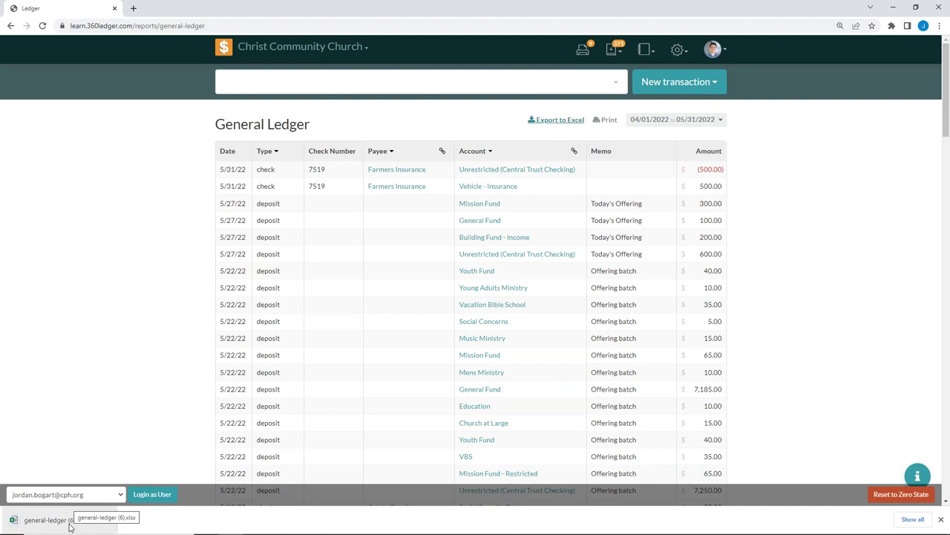
{"action": "left_click", "coordinate": [78, 519]}
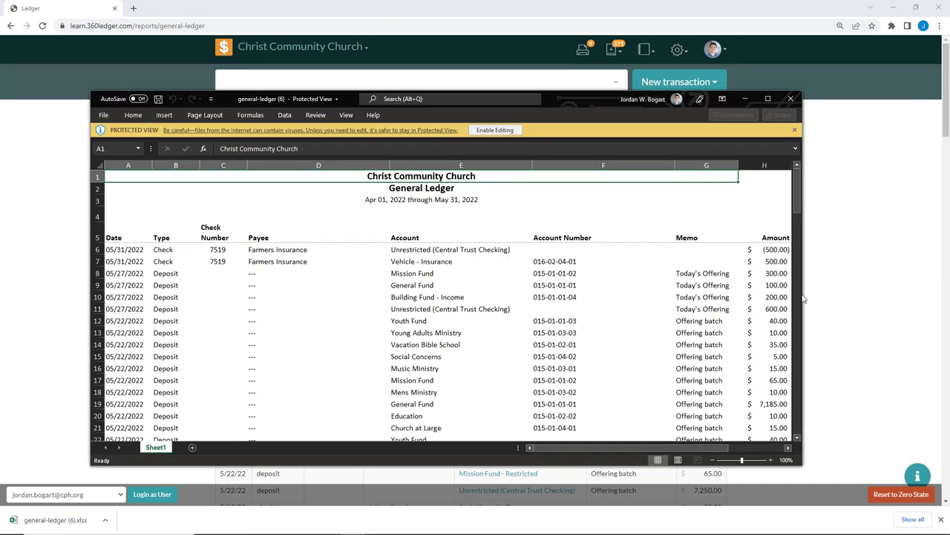
Step: Maximize the exported General Ledger workbook window and enable editing of the file
{"action": "left_click", "coordinate": [768, 99]}
{"action": "left_click", "coordinate": [404, 39]}
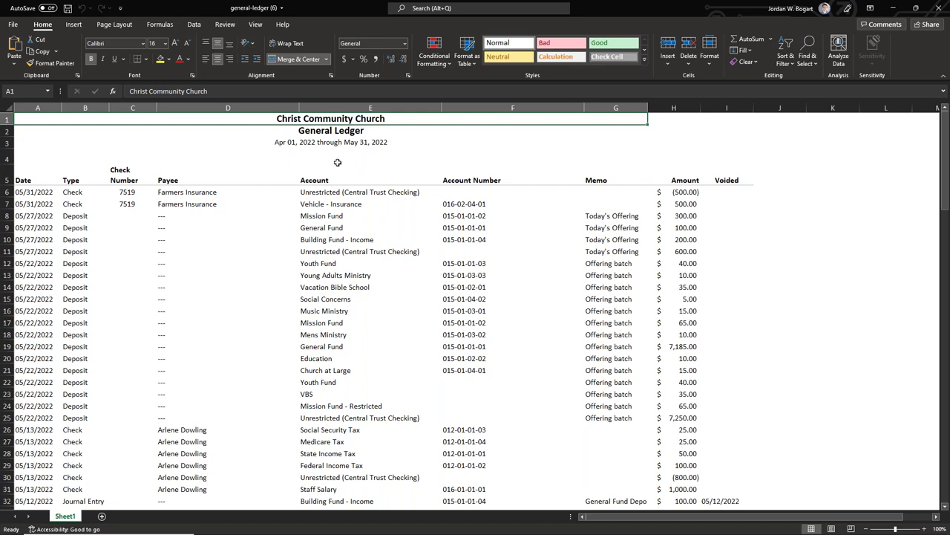
Step: Examine the positive and negative values in the Amount column of the exported ledger
{"action": "left_click", "coordinate": [695, 192]}
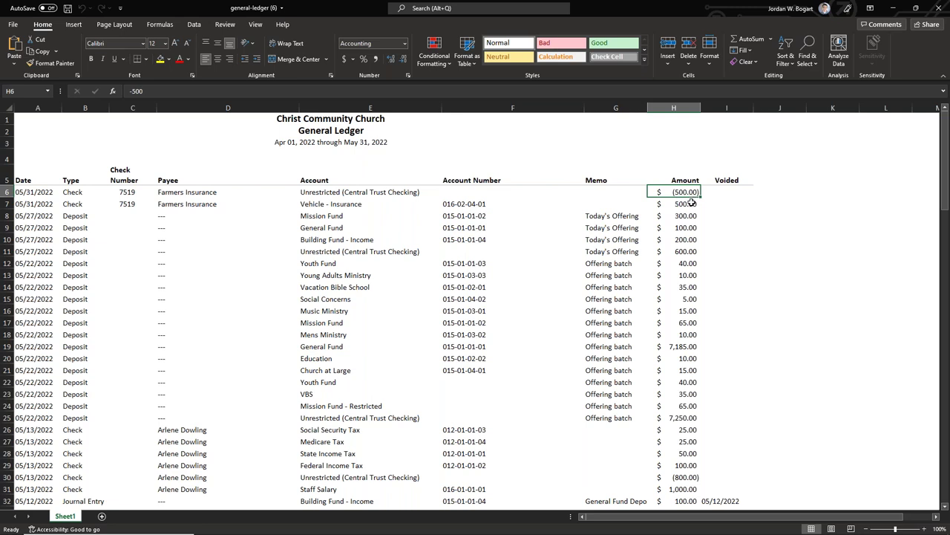
{"action": "scroll", "coordinate": [694, 195], "scroll_direction": "down", "scroll_amount": 1}
{"action": "scroll", "coordinate": [702, 194], "scroll_direction": "up", "scroll_amount": 1}
Step: Examine the Voided column to identify which journal entries, deposits, transfers, payments and checks carry a void date
{"action": "left_click", "coordinate": [730, 181]}
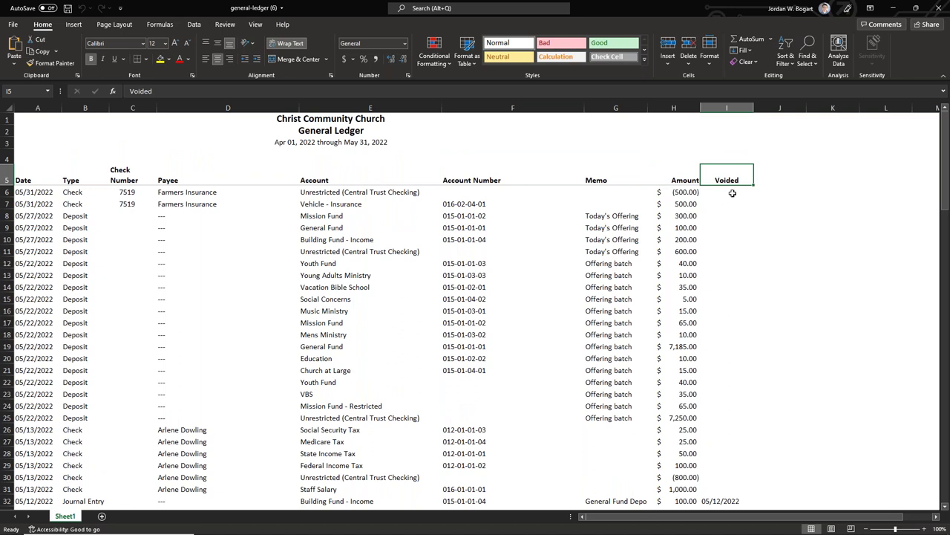
{"action": "scroll", "coordinate": [735, 212], "scroll_direction": "down", "scroll_amount": 3}
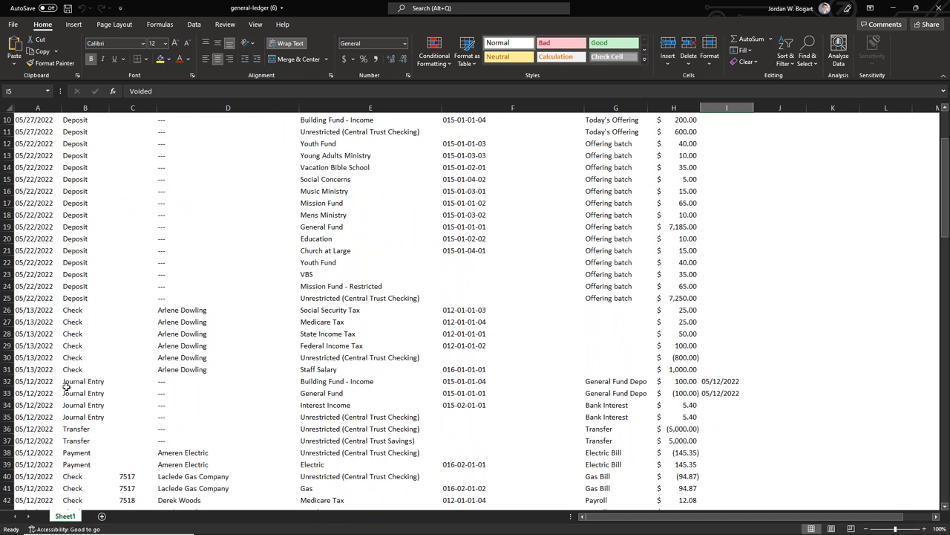
{"action": "scroll", "coordinate": [765, 372], "scroll_direction": "up", "scroll_amount": 3}
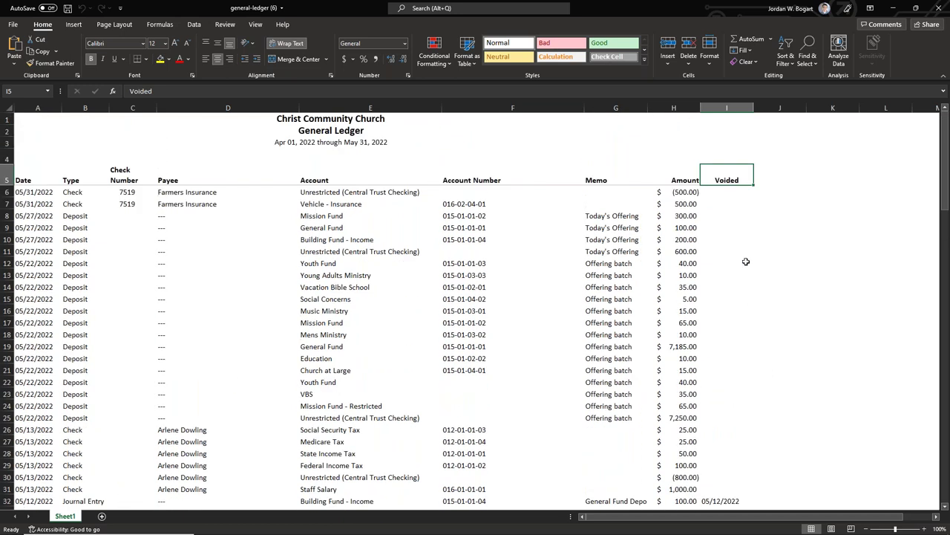
{"action": "scroll", "coordinate": [742, 201], "scroll_direction": "down", "scroll_amount": 4}
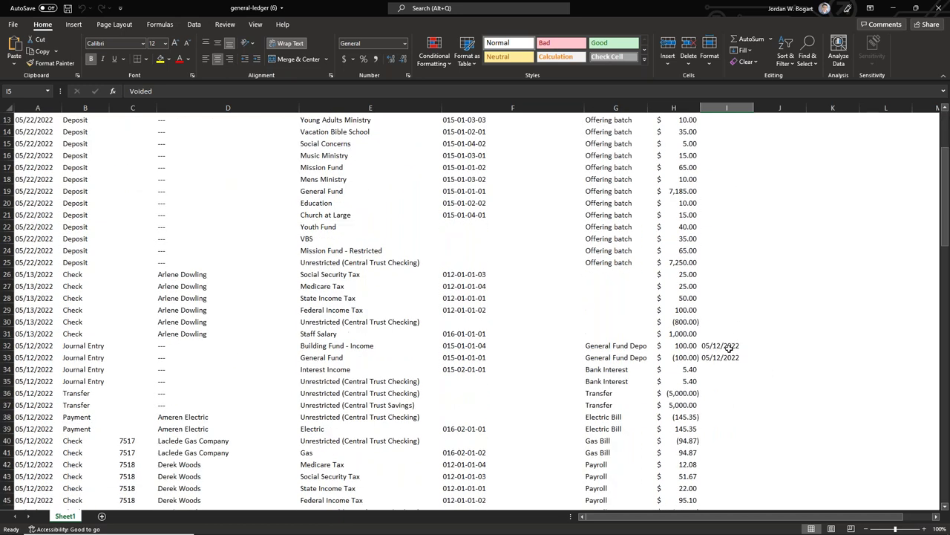
{"action": "left_click", "coordinate": [729, 346]}
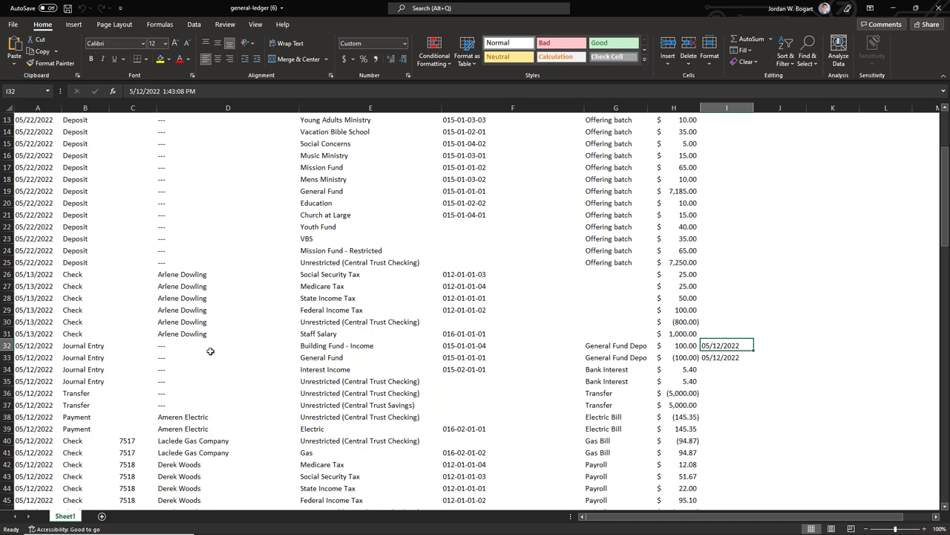
{"action": "scroll", "coordinate": [755, 355], "scroll_direction": "down", "scroll_amount": 5}
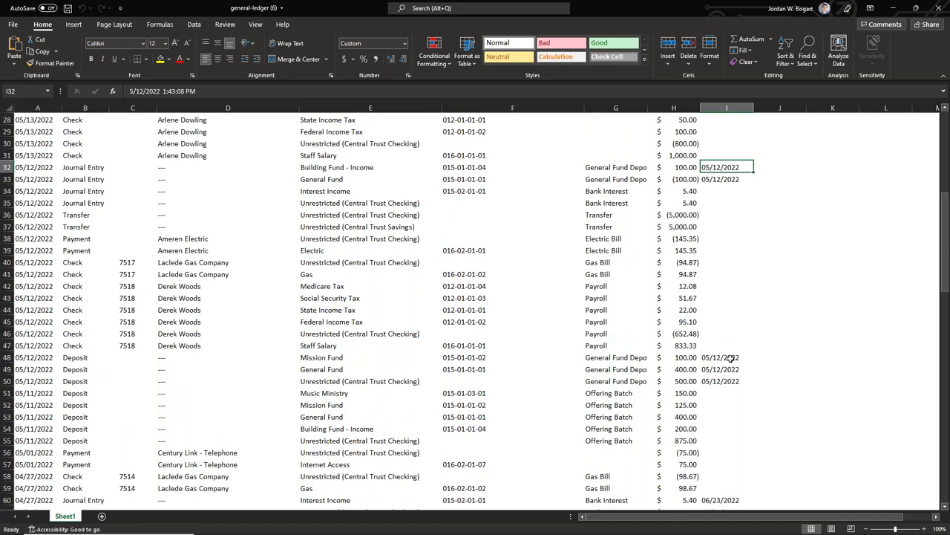
{"action": "scroll", "coordinate": [730, 357], "scroll_direction": "down", "scroll_amount": 2}
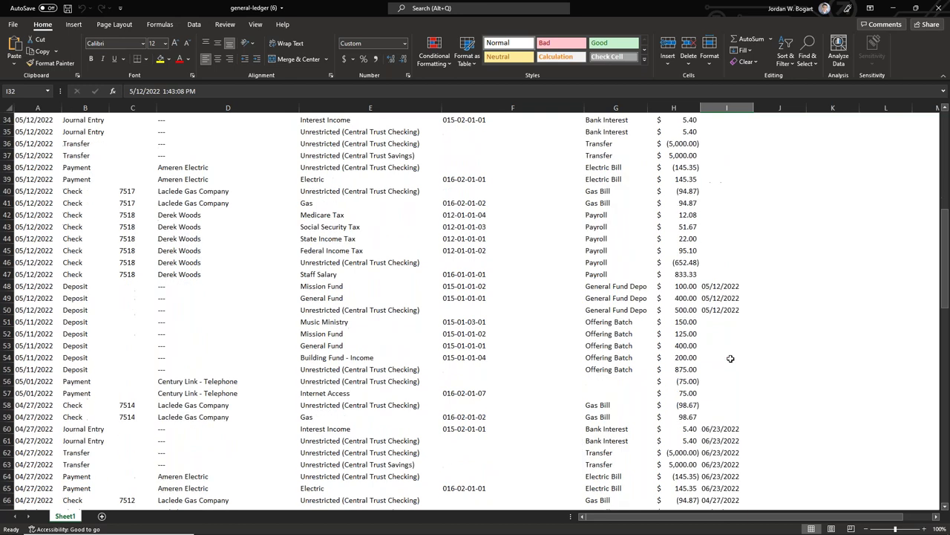
{"action": "left_click_drag", "start_coordinate": [727, 429], "coordinate": [736, 500]}
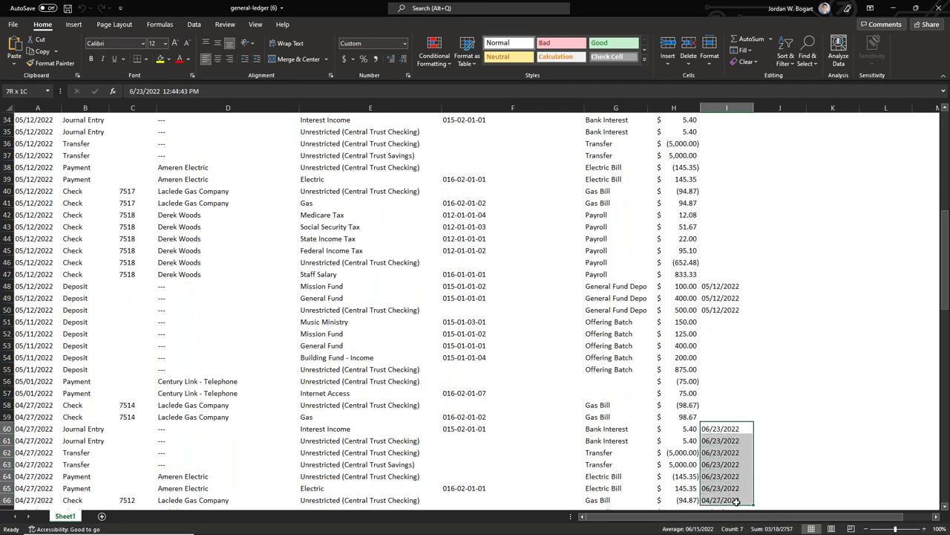
{"action": "left_click", "coordinate": [733, 431]}
{"action": "left_click_drag", "start_coordinate": [731, 434], "coordinate": [733, 477]}
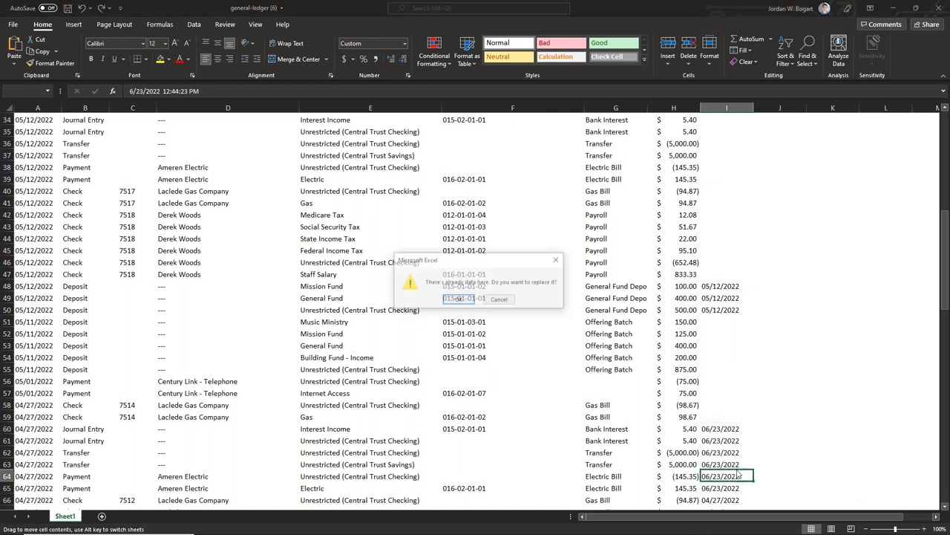
{"action": "left_click", "coordinate": [500, 300]}
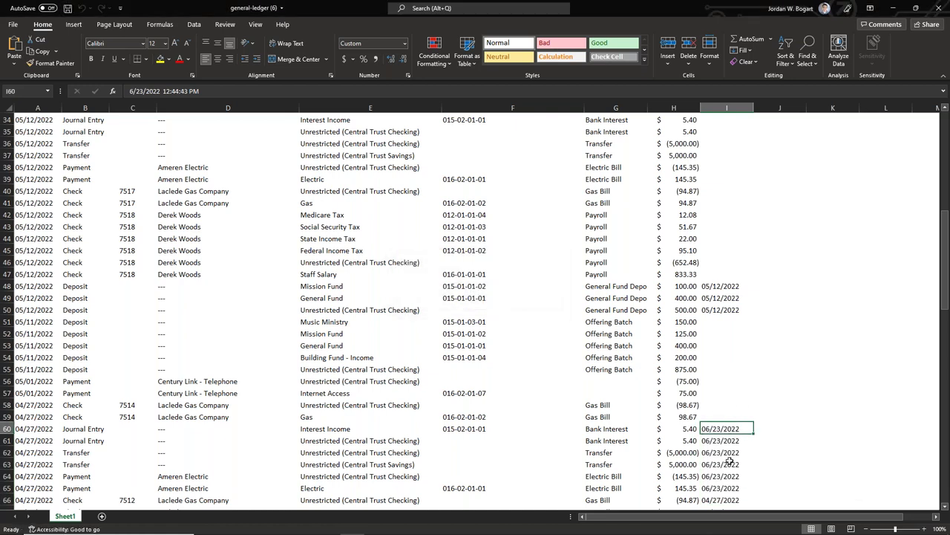
{"action": "scroll", "coordinate": [731, 453], "scroll_direction": "up", "scroll_amount": 11}
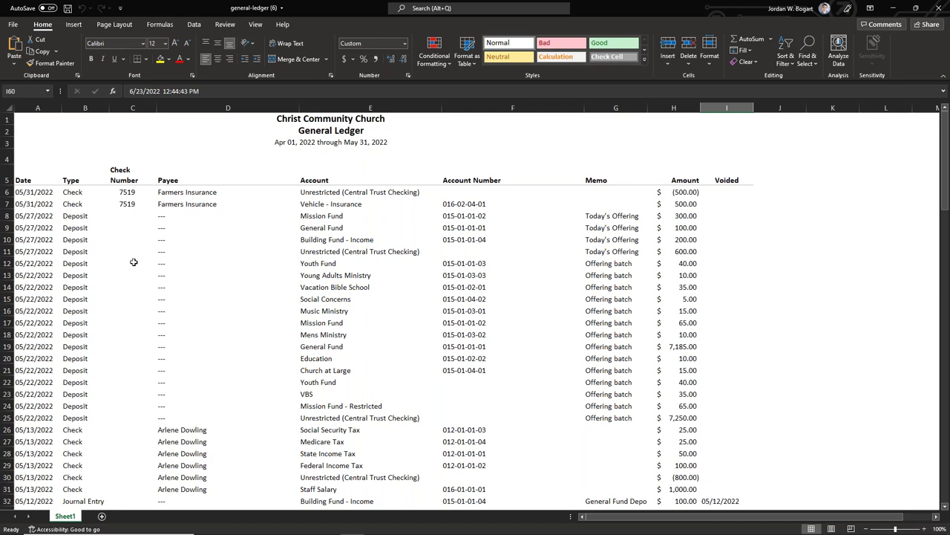
Step: Delete rows 1 to 4 with the church name, report title and date range above the column headers
{"action": "left_click", "coordinate": [9, 120]}
{"action": "left_click_drag", "start_coordinate": [9, 120], "coordinate": [11, 156]}
{"action": "left_click", "coordinate": [47, 139]}
{"action": "left_click", "coordinate": [27, 119]}
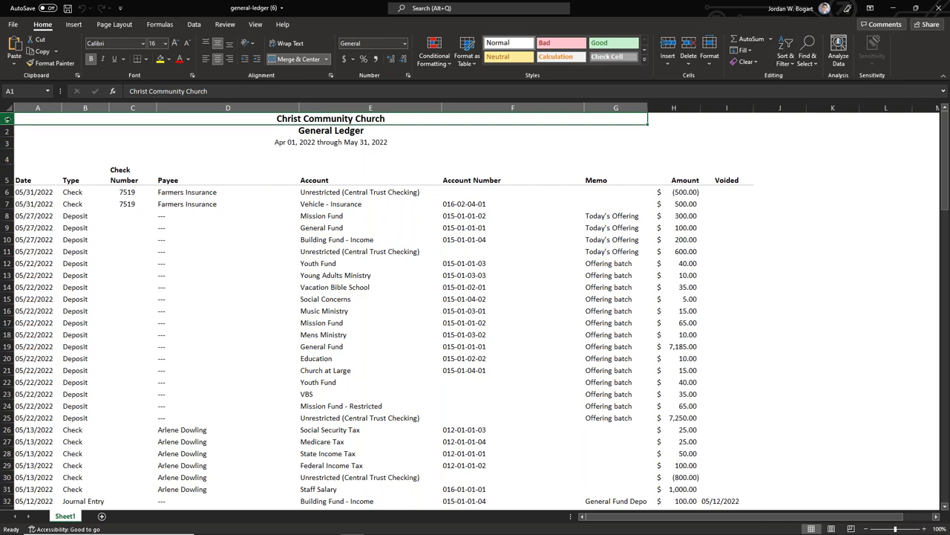
{"action": "left_click", "coordinate": [7, 120]}
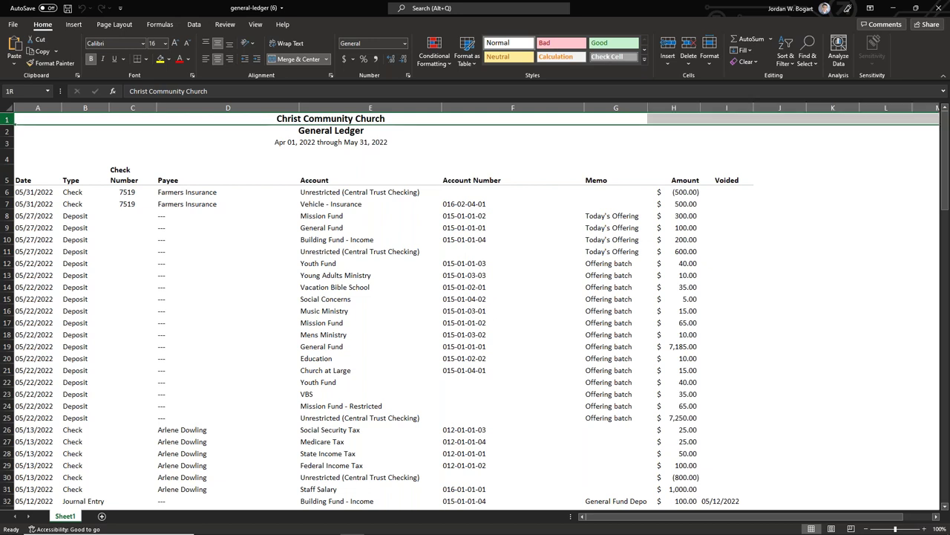
{"action": "left_click_drag", "start_coordinate": [8, 130], "coordinate": [9, 155]}
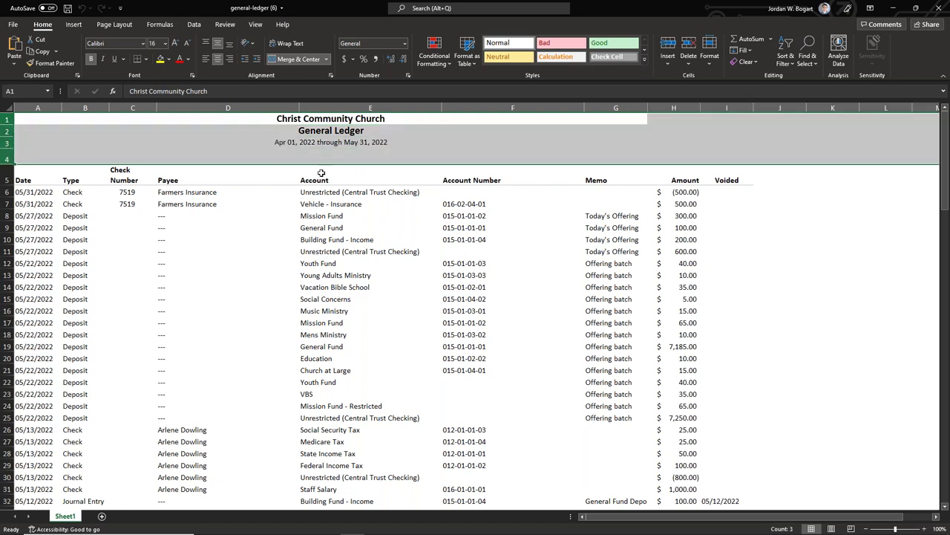
{"action": "right_click", "coordinate": [199, 134]}
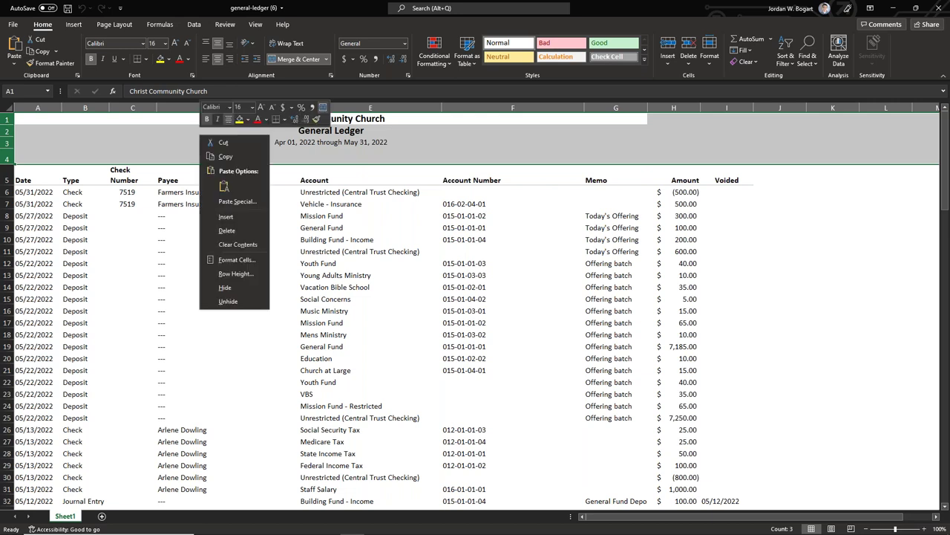
{"action": "left_click", "coordinate": [240, 230]}
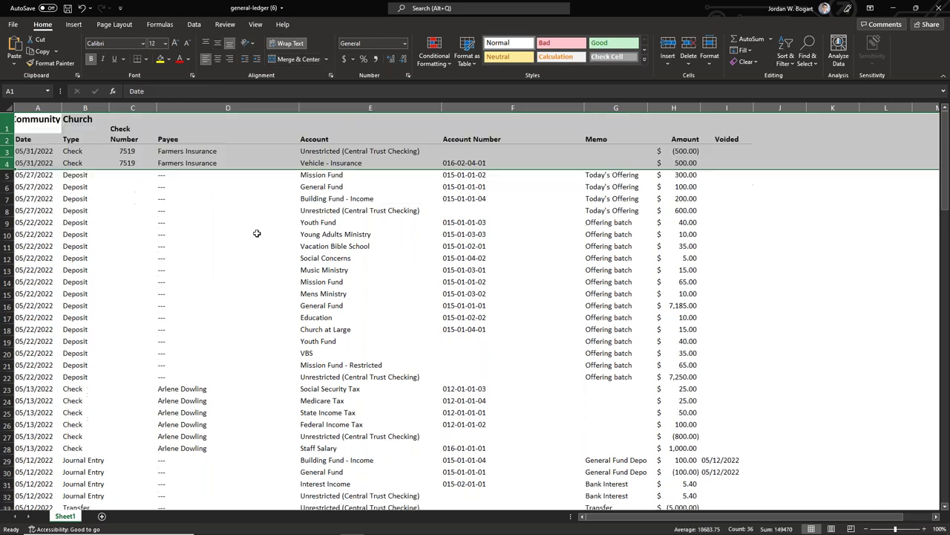
{"action": "left_click", "coordinate": [415, 258]}
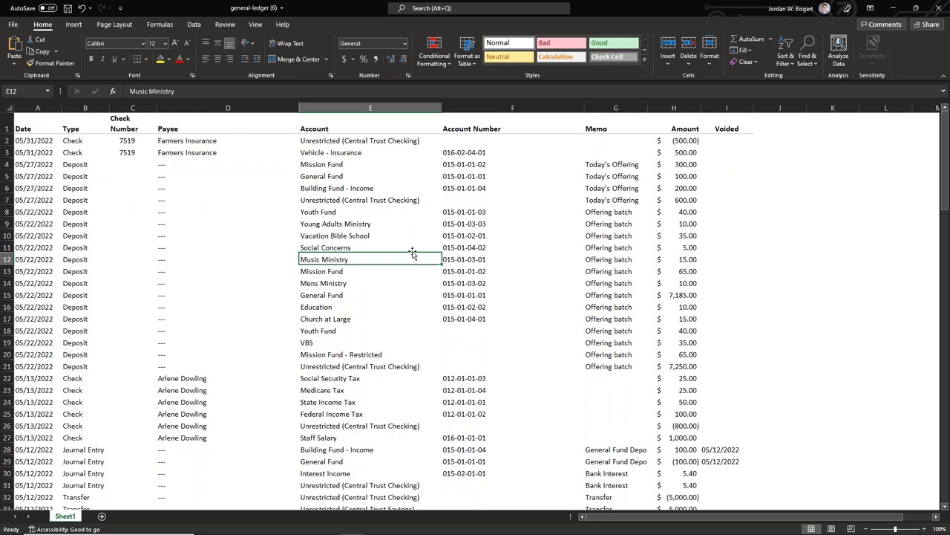
Step: Sort the whole sheet by the Voided column on cell values, A to Z, treating row 1 as headers
{"action": "left_click", "coordinate": [8, 108]}
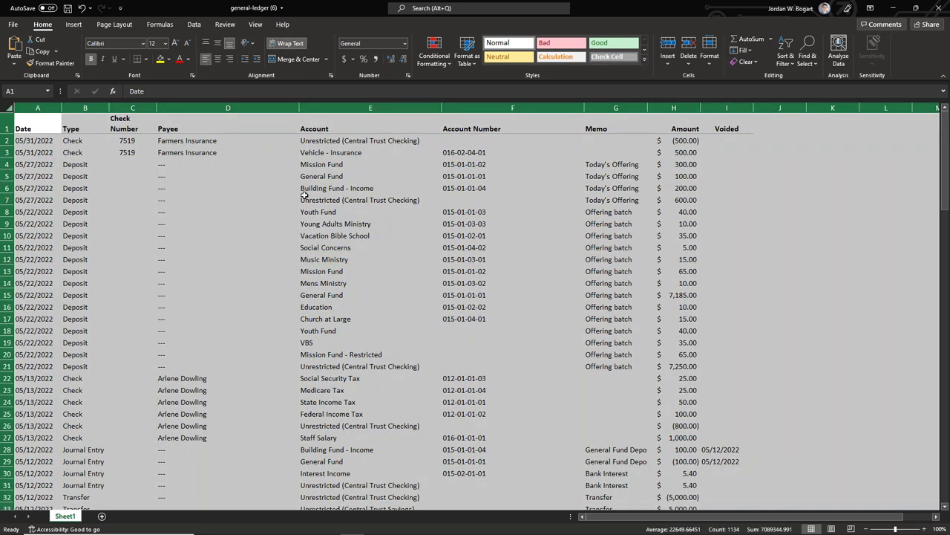
{"action": "left_click", "coordinate": [194, 24]}
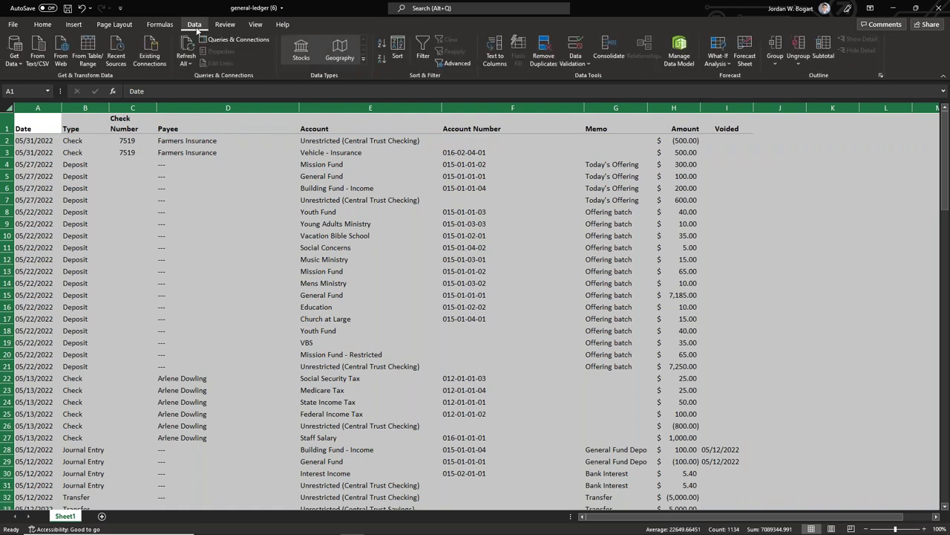
{"action": "left_click", "coordinate": [403, 57]}
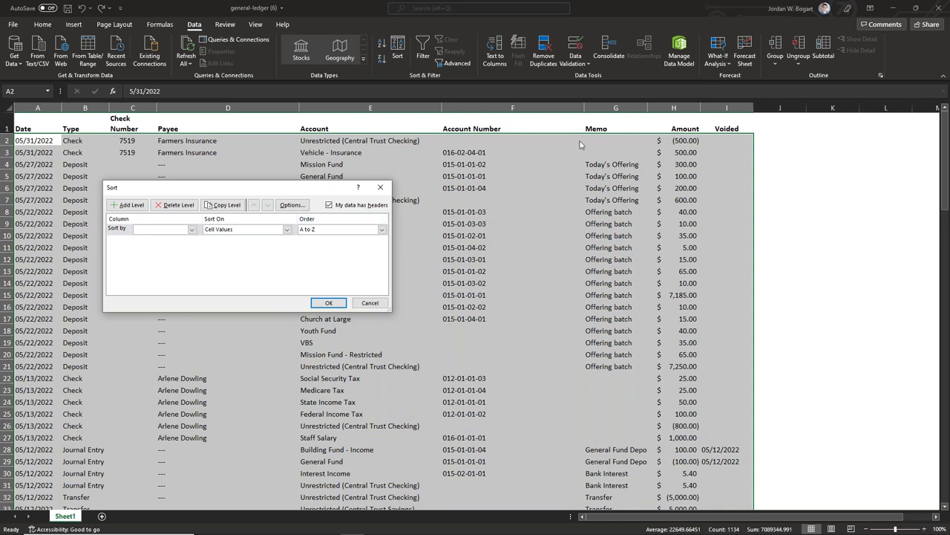
{"action": "left_click", "coordinate": [192, 230]}
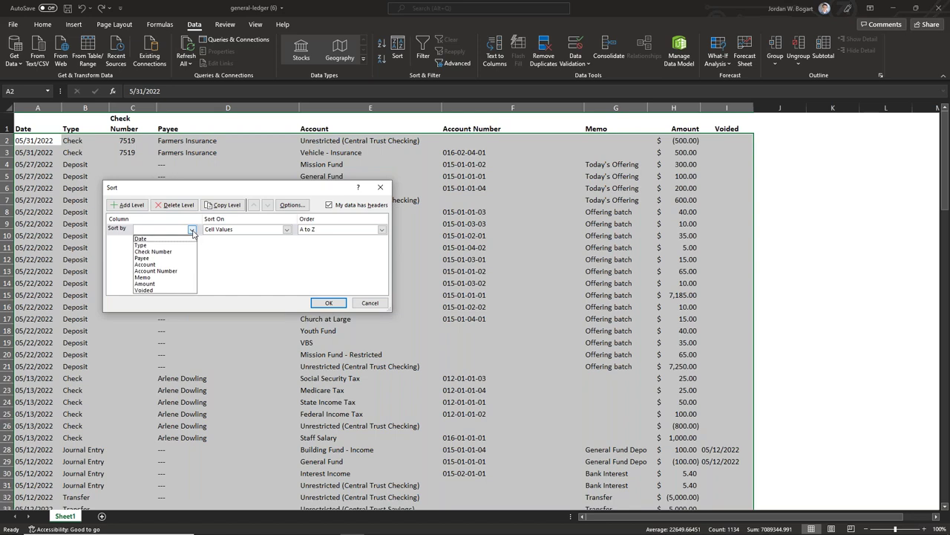
{"action": "left_click", "coordinate": [165, 291]}
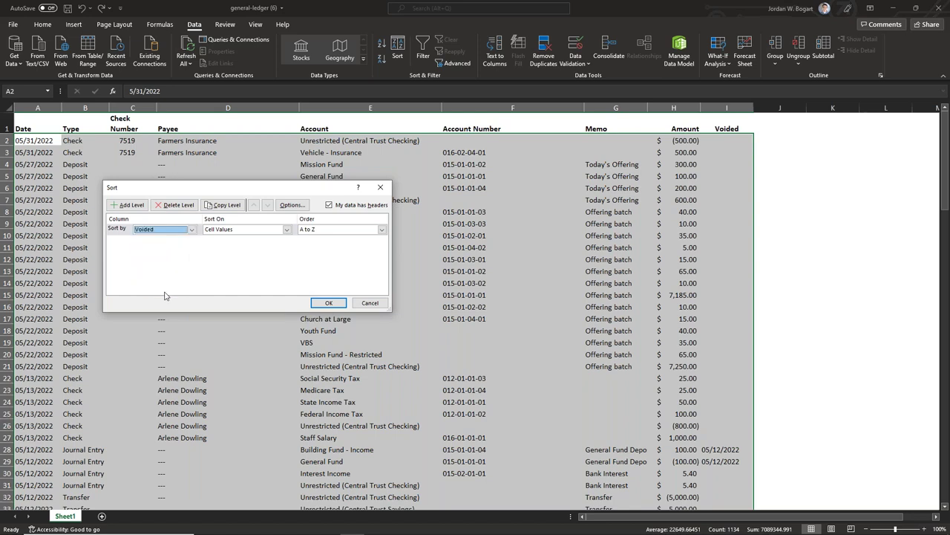
{"action": "left_click", "coordinate": [327, 303]}
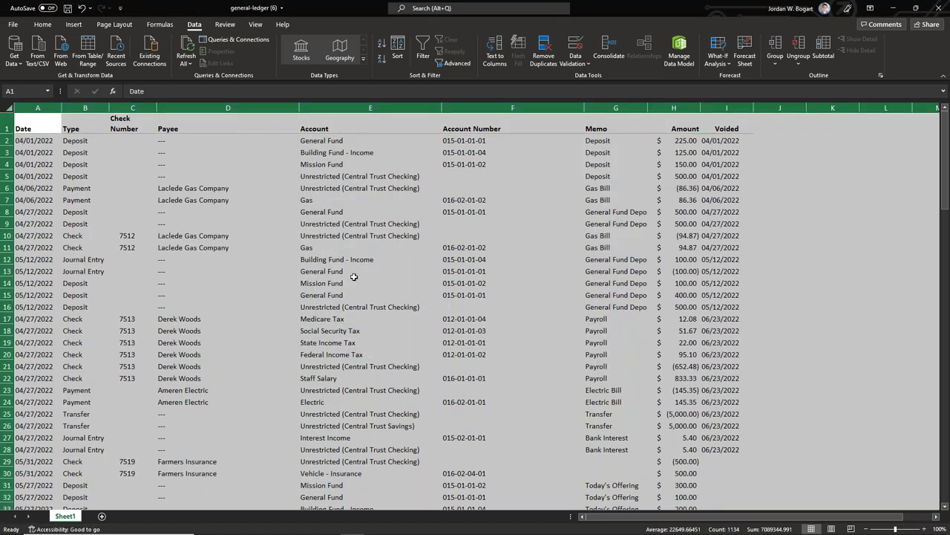
Step: Delete rows 2 to 28, which hold the transactions with a date in the Voided column
{"action": "left_click", "coordinate": [727, 164]}
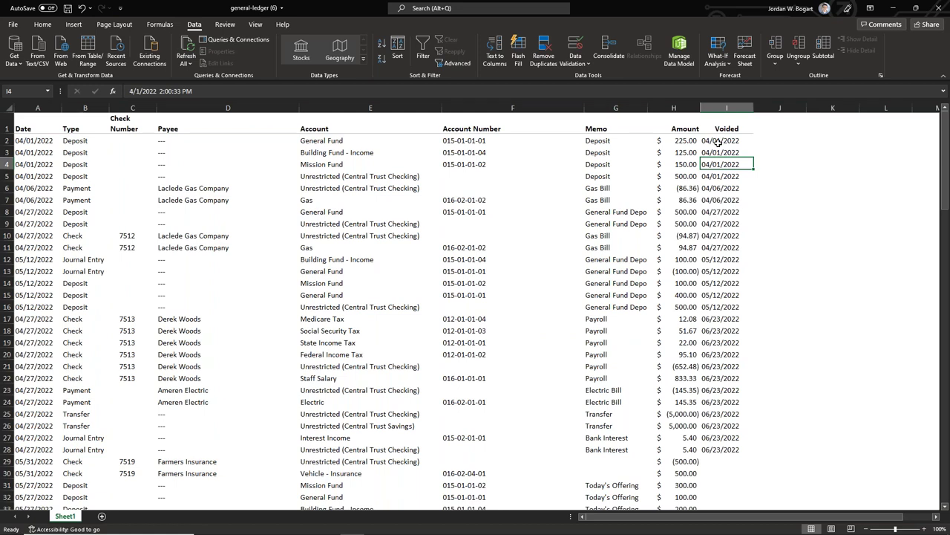
{"action": "left_click", "coordinate": [7, 140]}
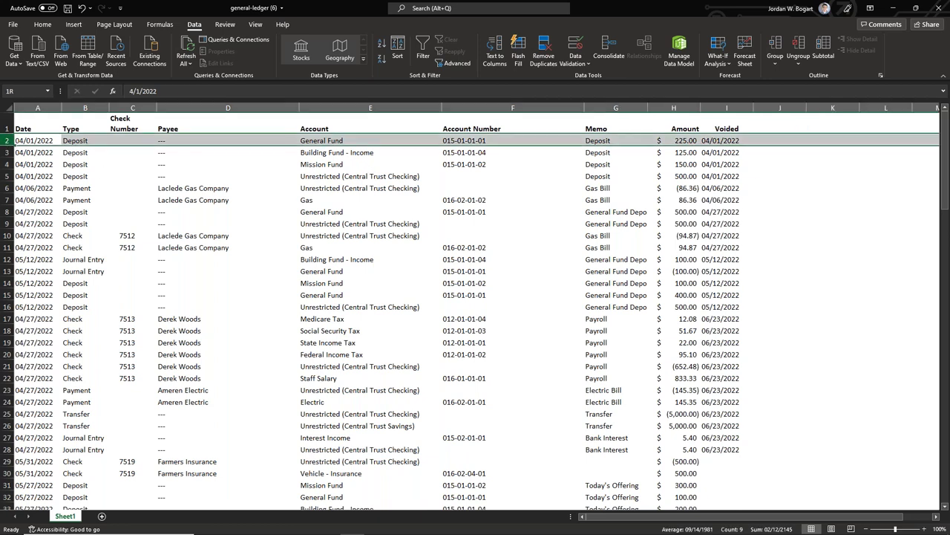
{"action": "left_click_drag", "start_coordinate": [7, 141], "coordinate": [7, 449]}
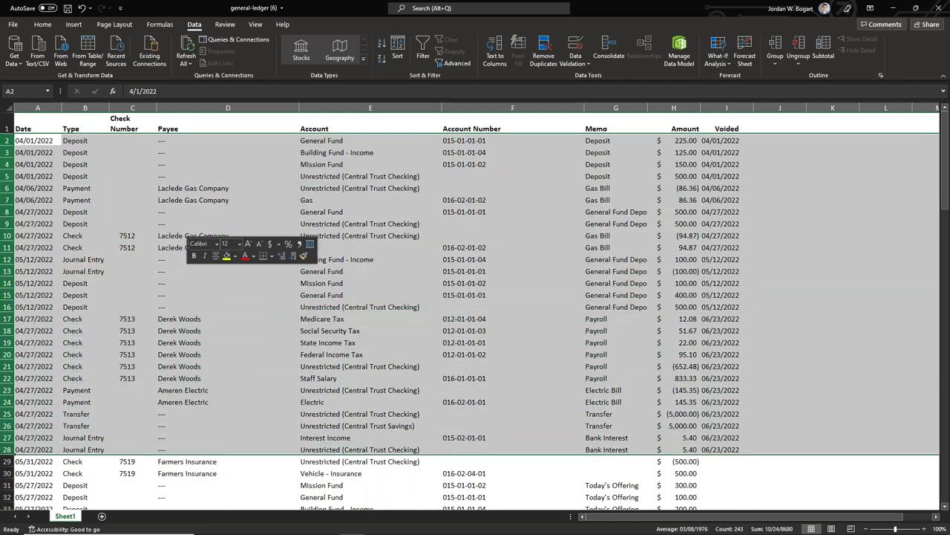
{"action": "right_click", "coordinate": [187, 272]}
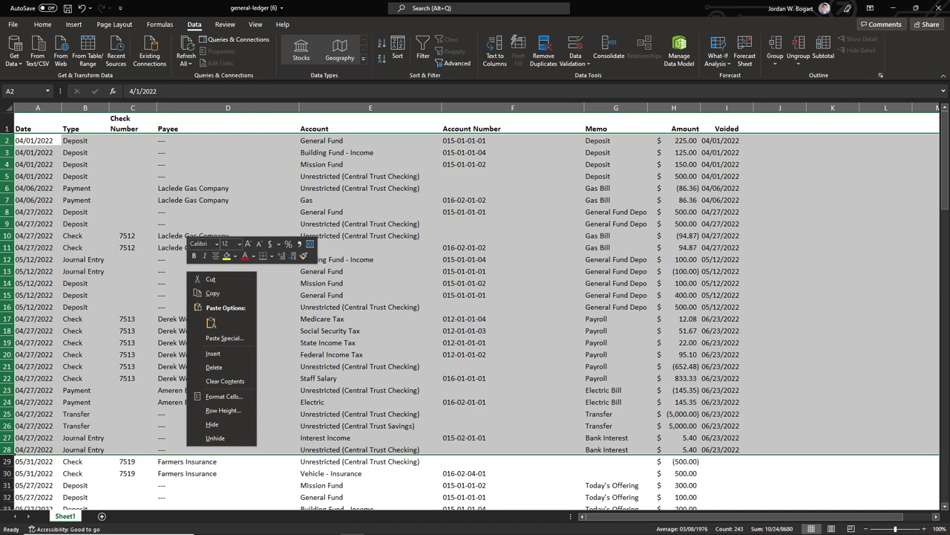
{"action": "left_click", "coordinate": [214, 368]}
{"action": "left_click", "coordinate": [435, 254]}
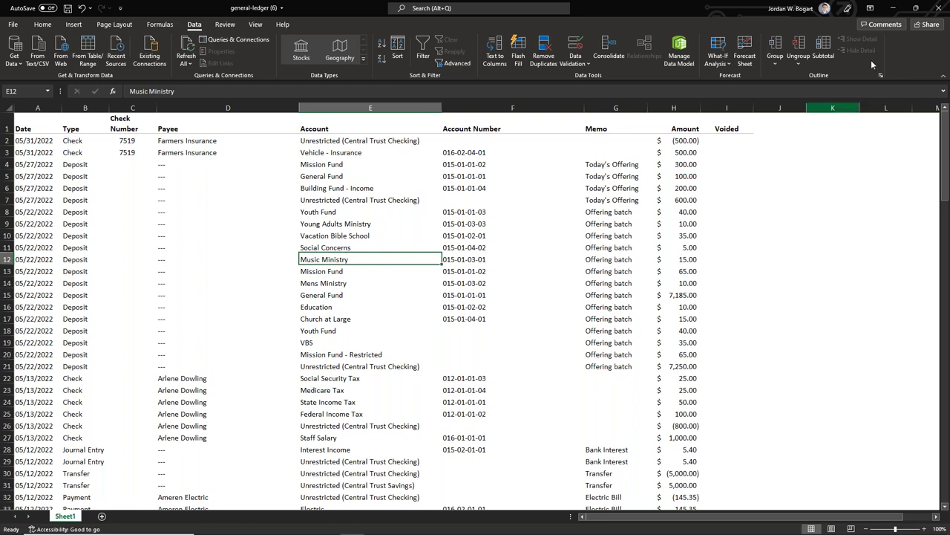
Step: Close the general-ledger (6).xlsx workbook without saving the changes
{"action": "left_click", "coordinate": [940, 15]}
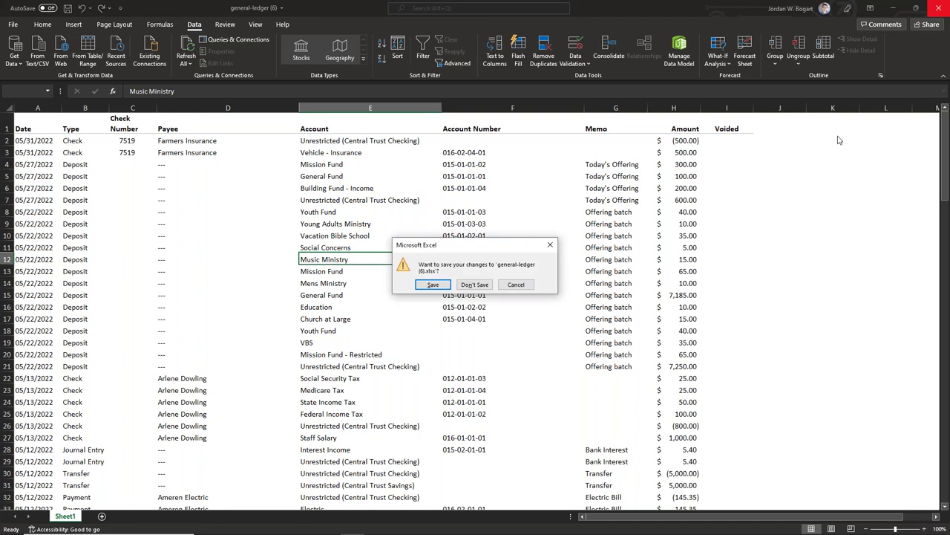
{"action": "left_click", "coordinate": [481, 289]}
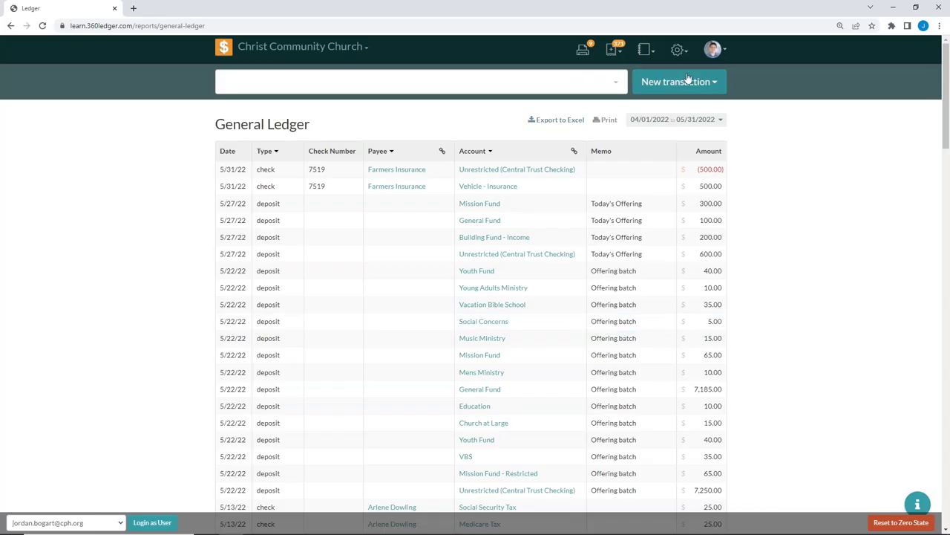
Step: Open the Income & Expense report
{"action": "left_click", "coordinate": [643, 52]}
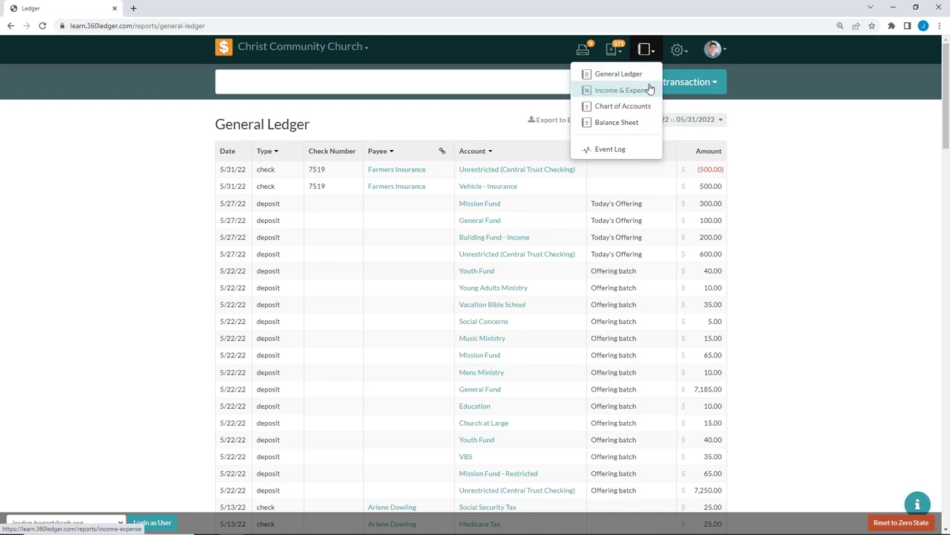
{"action": "left_click", "coordinate": [649, 89]}
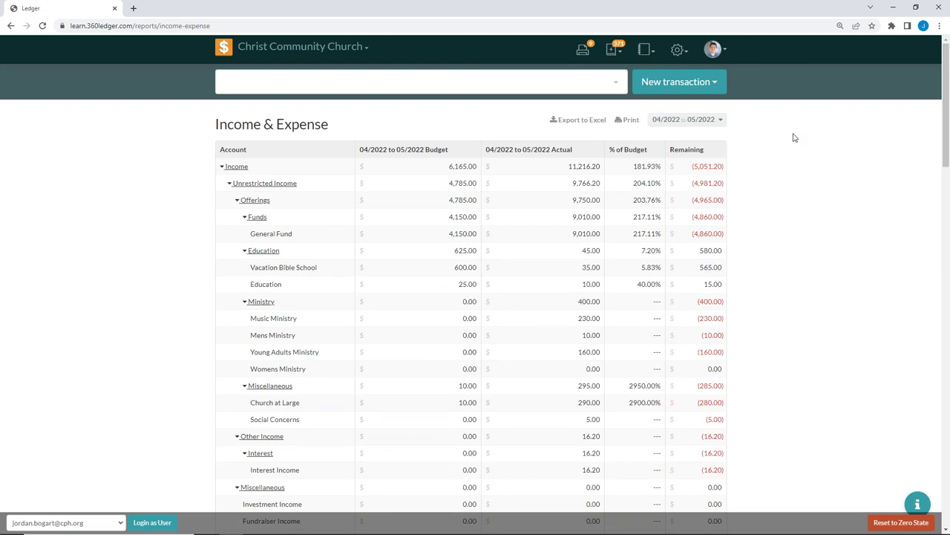
Step: Filter the report by 2022, Q1 2022, March 2022 and 2021, ending with the full year 2018
{"action": "left_click", "coordinate": [721, 120]}
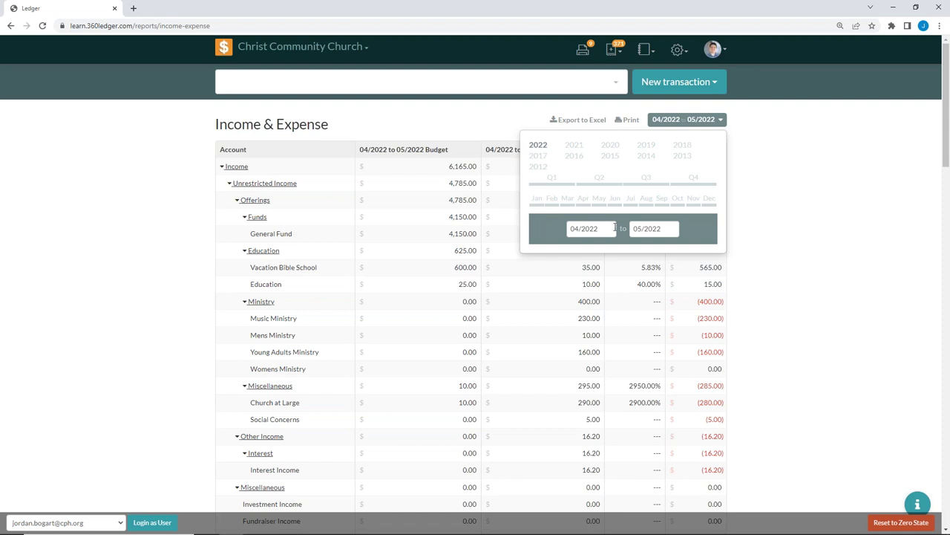
{"action": "left_click", "coordinate": [542, 146]}
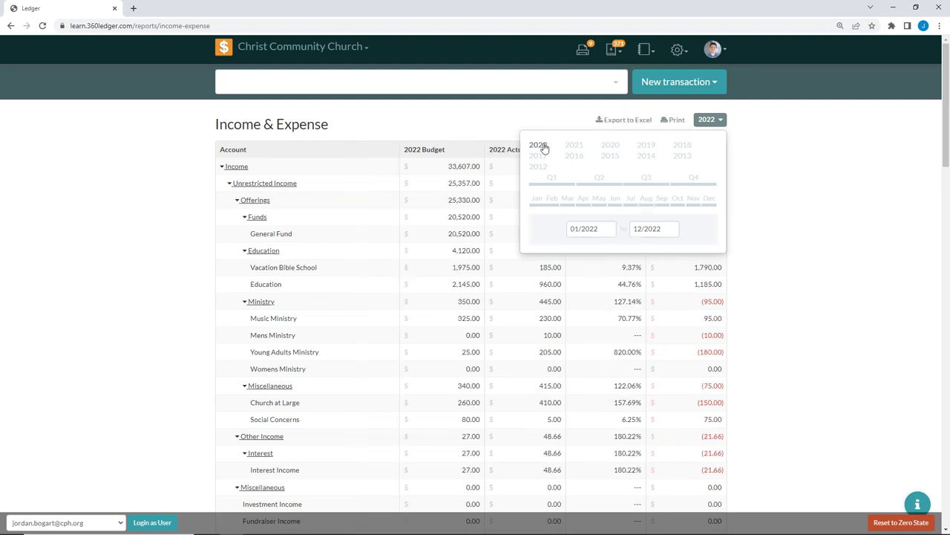
{"action": "left_click", "coordinate": [552, 183]}
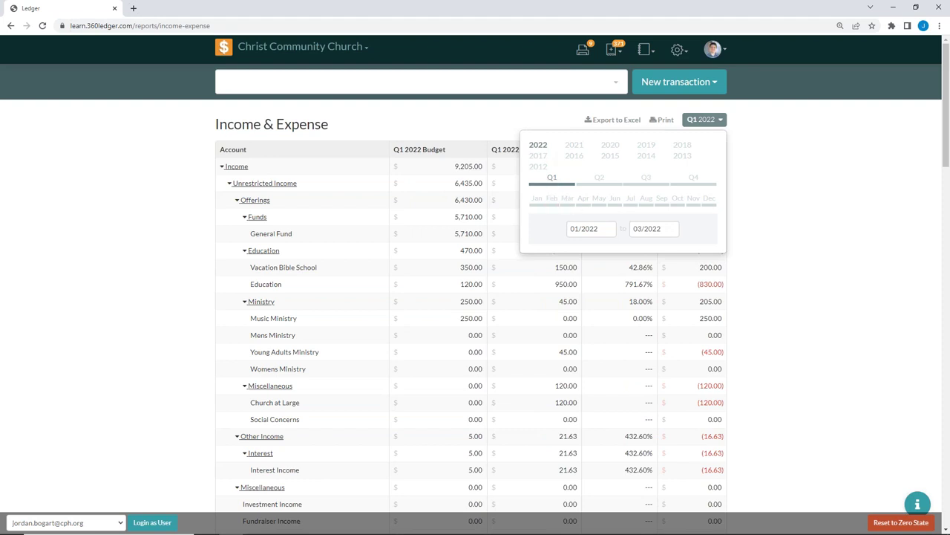
{"action": "left_click", "coordinate": [571, 205]}
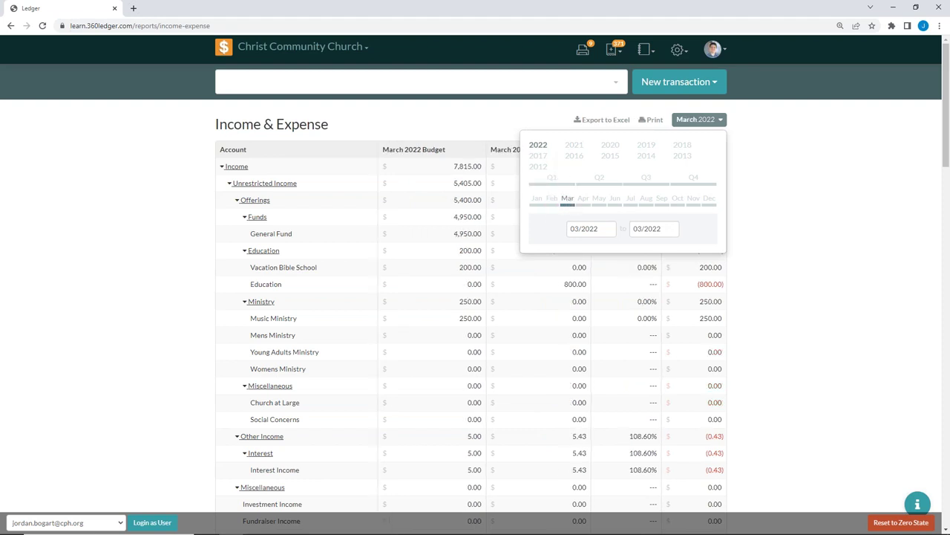
{"action": "left_click", "coordinate": [574, 144]}
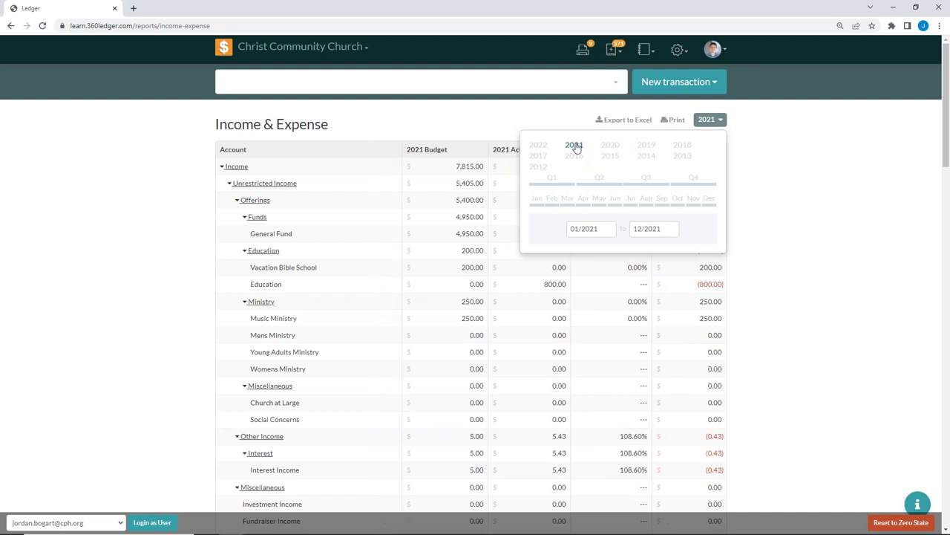
{"action": "left_click", "coordinate": [683, 146]}
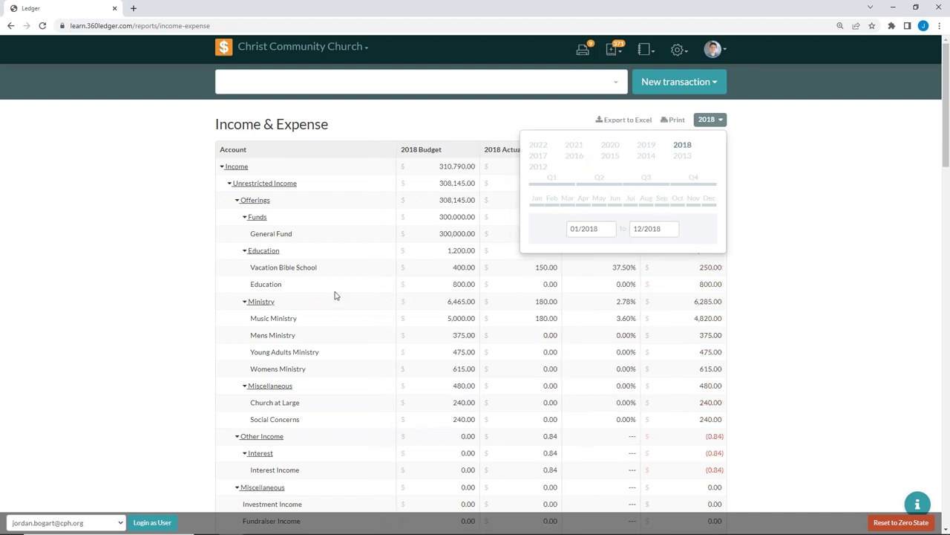
{"action": "left_click", "coordinate": [719, 121]}
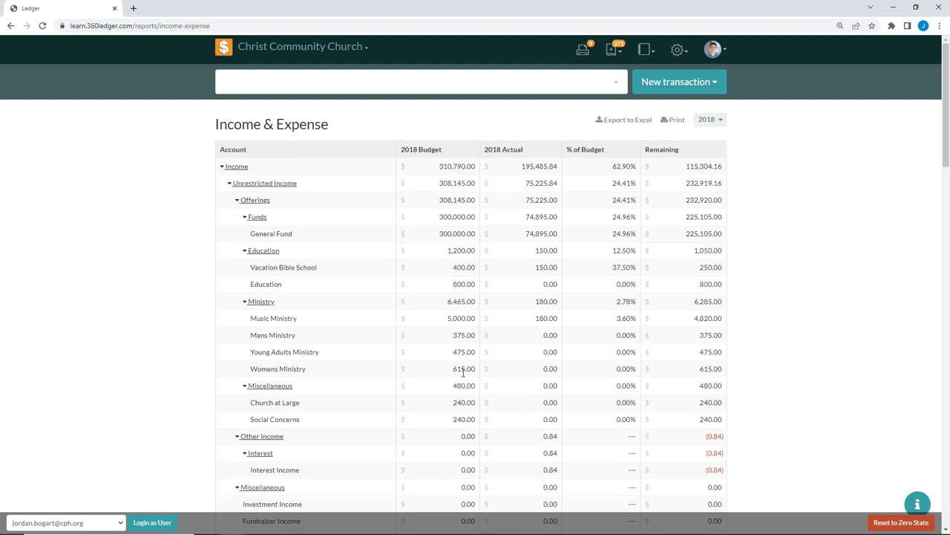
Step: Collapse the Ministry group under Offerings and expand it again
{"action": "left_click", "coordinate": [245, 303]}
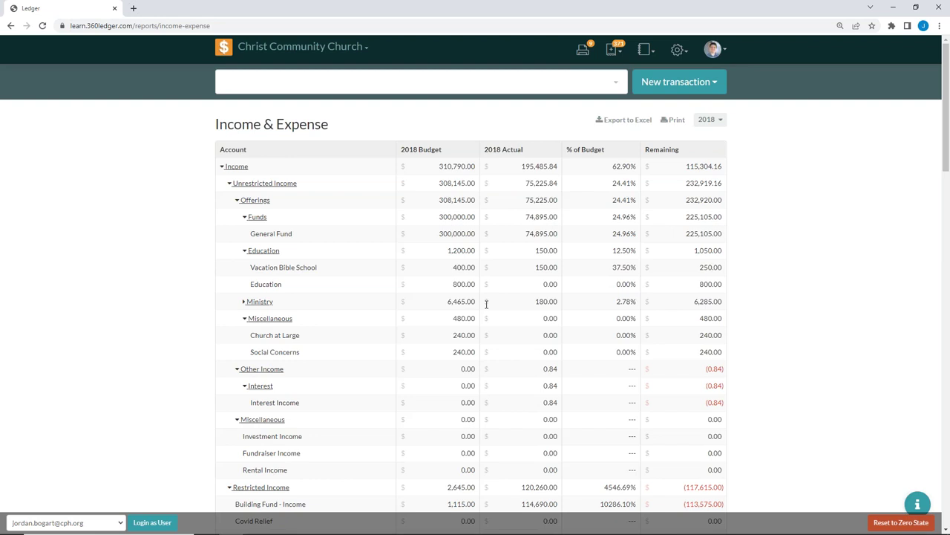
{"action": "left_click", "coordinate": [244, 303]}
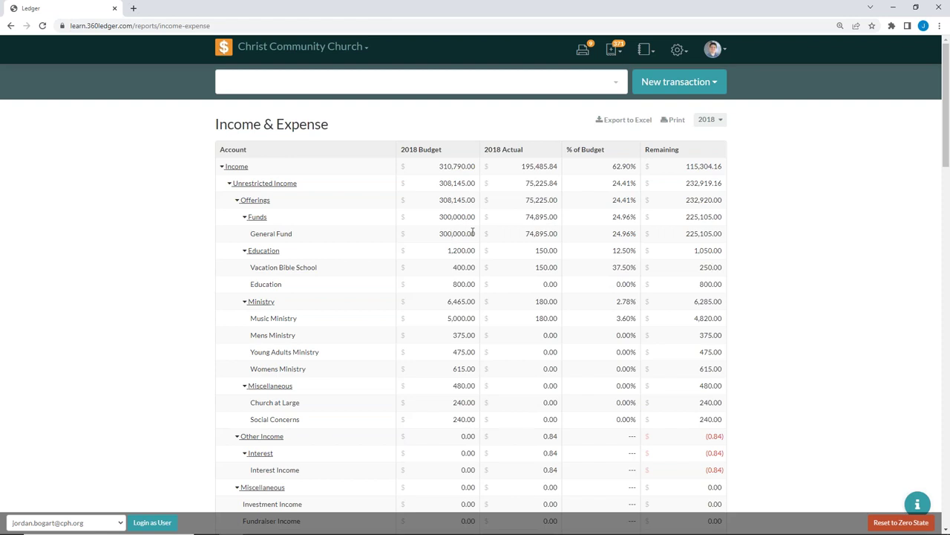
Step: Examine the 2018 Budget column for the income and expense accounts
{"action": "scroll", "coordinate": [472, 233], "scroll_direction": "down", "scroll_amount": 5}
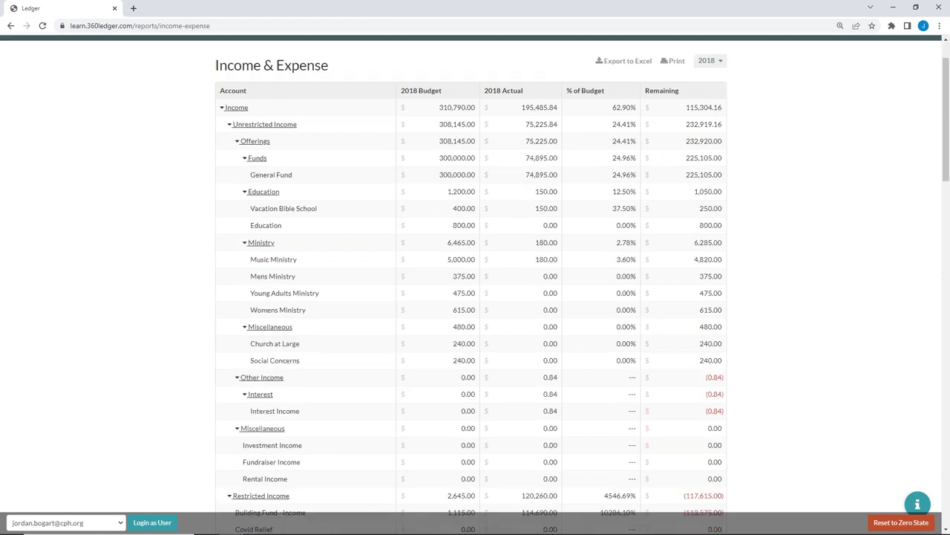
{"action": "scroll", "coordinate": [460, 223], "scroll_direction": "down", "scroll_amount": 2}
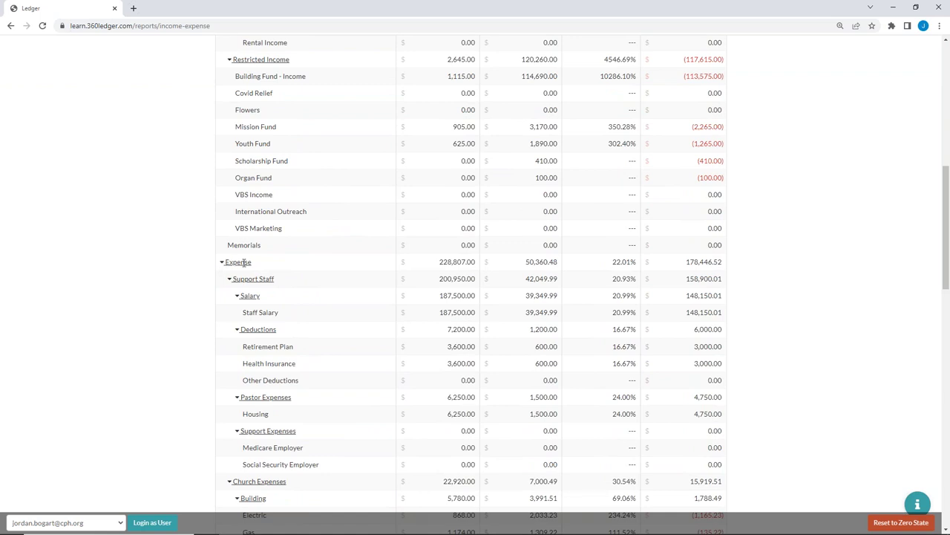
{"action": "scroll", "coordinate": [452, 312], "scroll_direction": "down", "scroll_amount": 3}
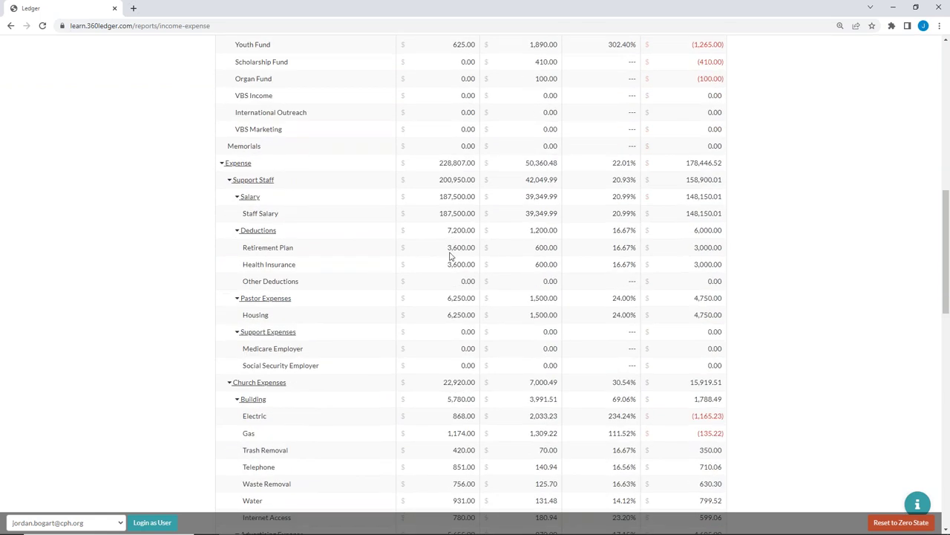
{"action": "scroll", "coordinate": [457, 263], "scroll_direction": "up", "scroll_amount": 10}
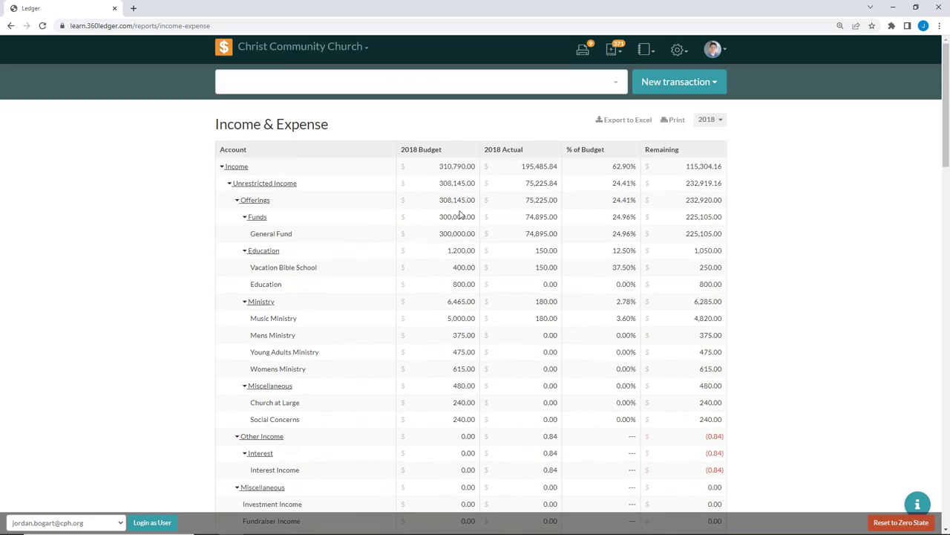
{"action": "scroll", "coordinate": [460, 215], "scroll_direction": "down", "scroll_amount": 7}
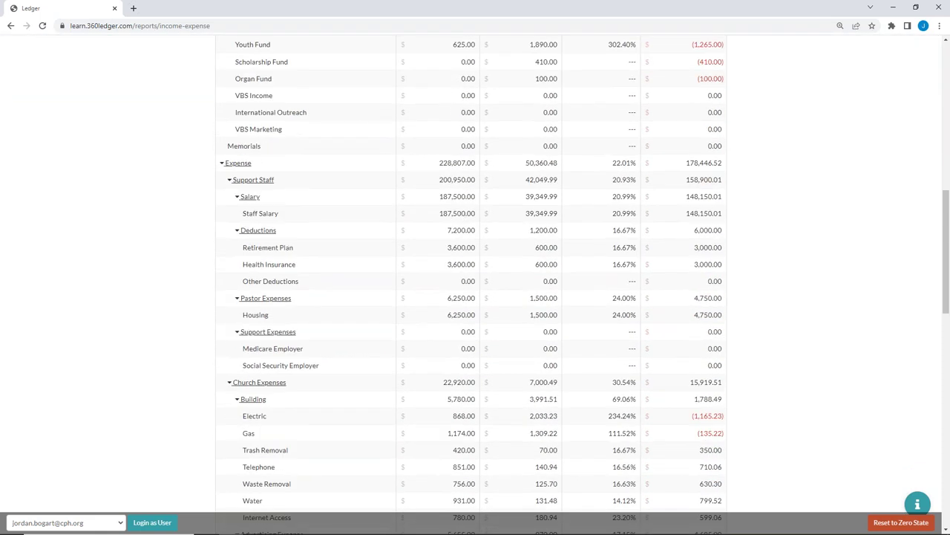
{"action": "scroll", "coordinate": [450, 282], "scroll_direction": "down", "scroll_amount": 1}
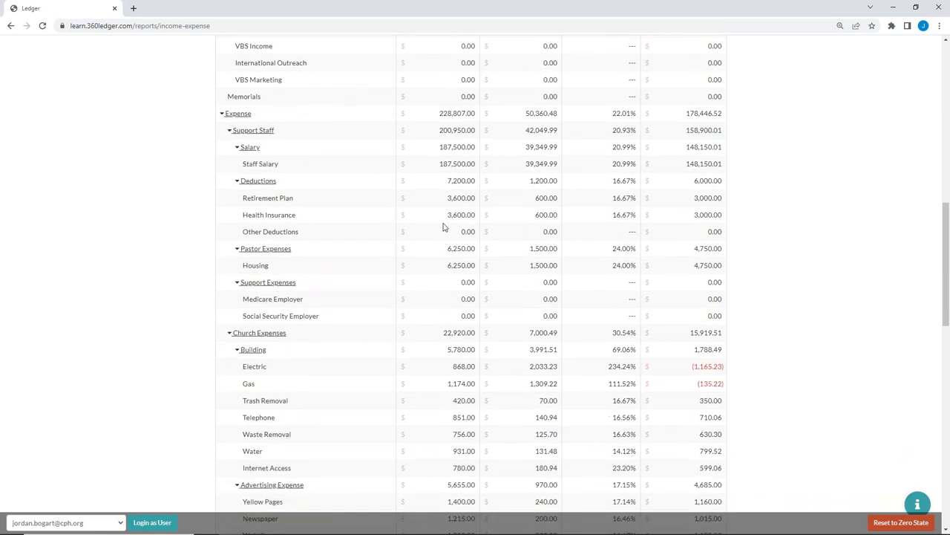
{"action": "scroll", "coordinate": [455, 201], "scroll_direction": "up", "scroll_amount": 3}
{"action": "scroll", "coordinate": [456, 204], "scroll_direction": "up", "scroll_amount": 2}
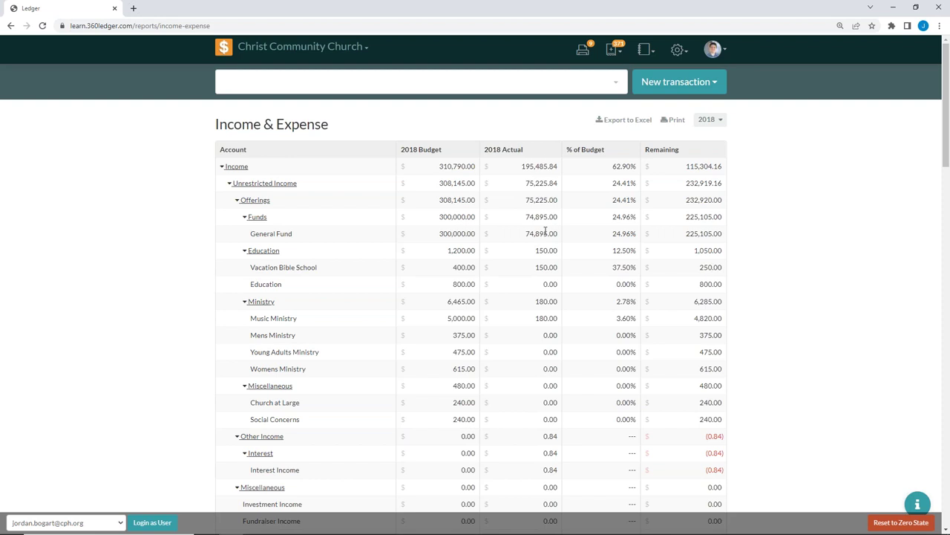
Step: Examine the 2018 Actual and Remaining columns across all income and expense accounts down to the end of the report
{"action": "scroll", "coordinate": [548, 235], "scroll_direction": "down", "scroll_amount": 1}
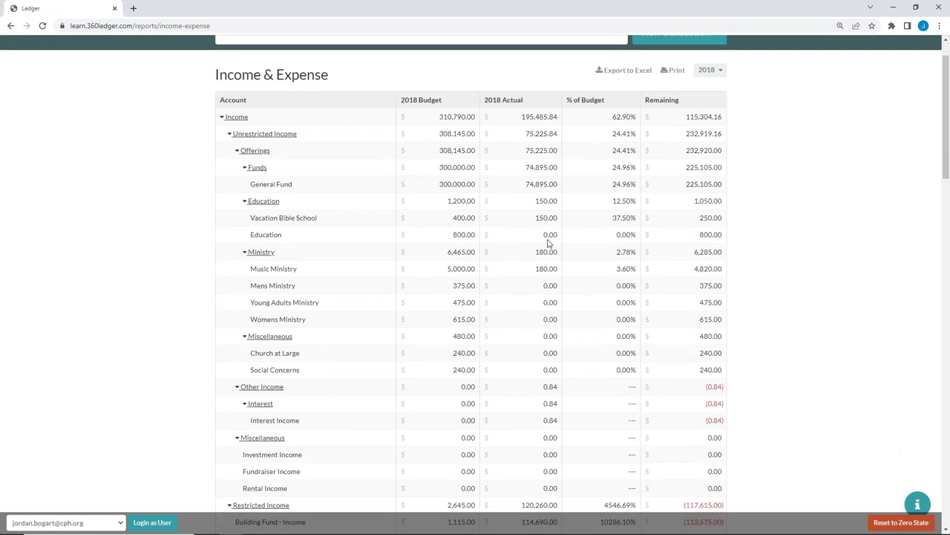
{"action": "scroll", "coordinate": [548, 241], "scroll_direction": "down", "scroll_amount": 5}
{"action": "scroll", "coordinate": [547, 256], "scroll_direction": "down", "scroll_amount": 5}
{"action": "scroll", "coordinate": [547, 290], "scroll_direction": "down", "scroll_amount": 4}
{"action": "scroll", "coordinate": [548, 309], "scroll_direction": "up", "scroll_amount": 15}
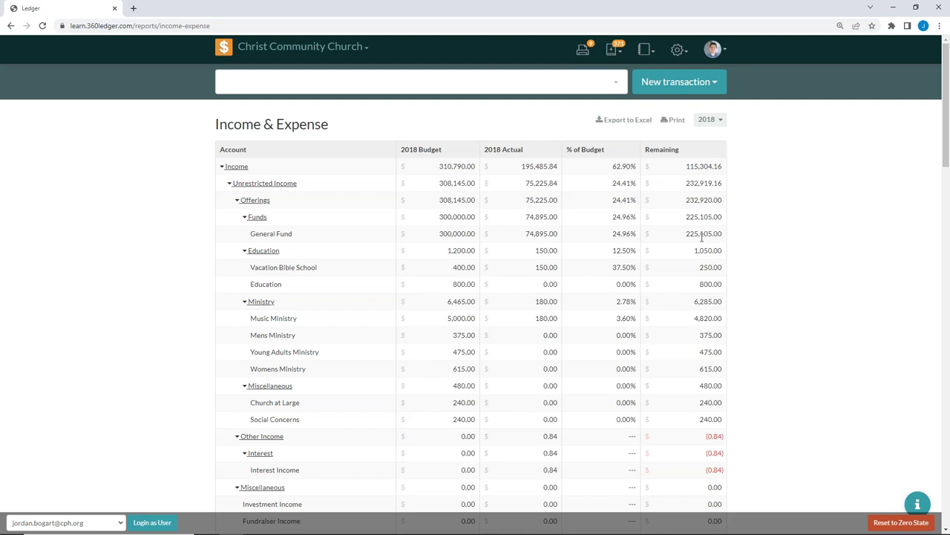
{"action": "scroll", "coordinate": [624, 267], "scroll_direction": "down", "scroll_amount": 3}
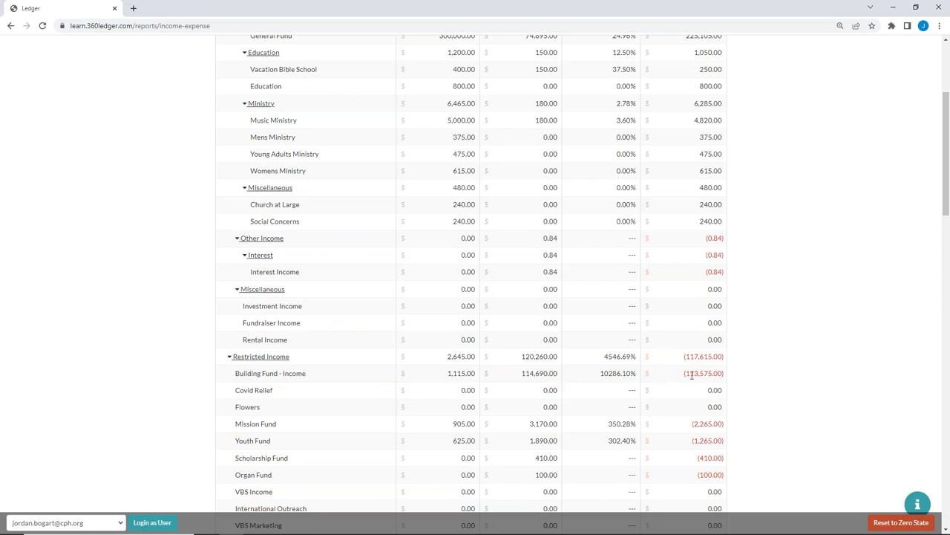
{"action": "scroll", "coordinate": [692, 372], "scroll_direction": "down", "scroll_amount": 5}
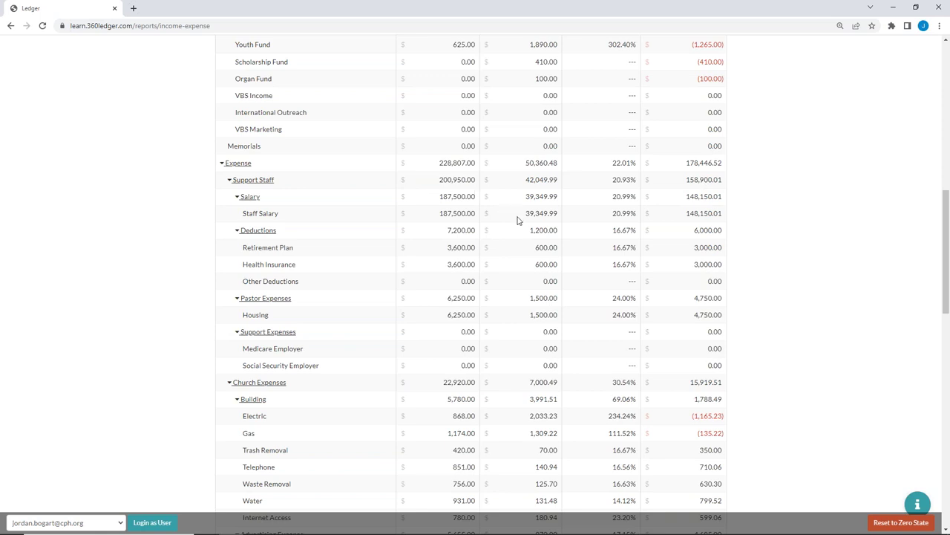
{"action": "scroll", "coordinate": [517, 221], "scroll_direction": "down", "scroll_amount": 3}
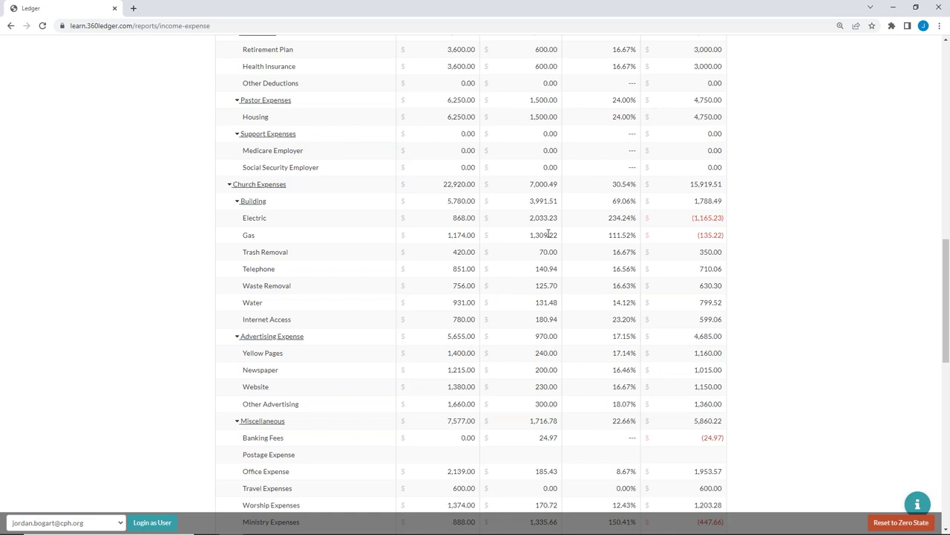
{"action": "scroll", "coordinate": [552, 221], "scroll_direction": "down", "scroll_amount": 10}
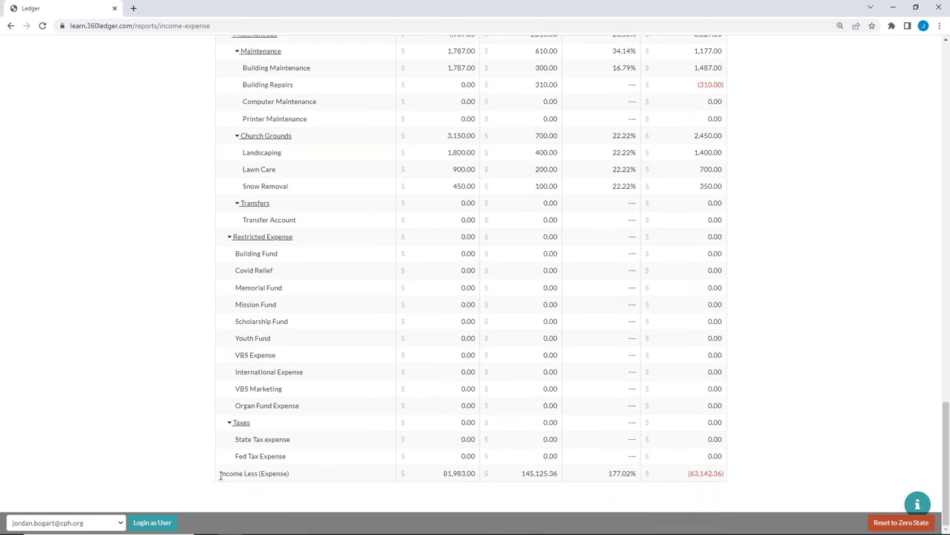
Step: Highlight the Income Less (Expense) row and its budget and actual amounts to review them, clearing each selection
{"action": "left_click_drag", "start_coordinate": [220, 476], "coordinate": [702, 488]}
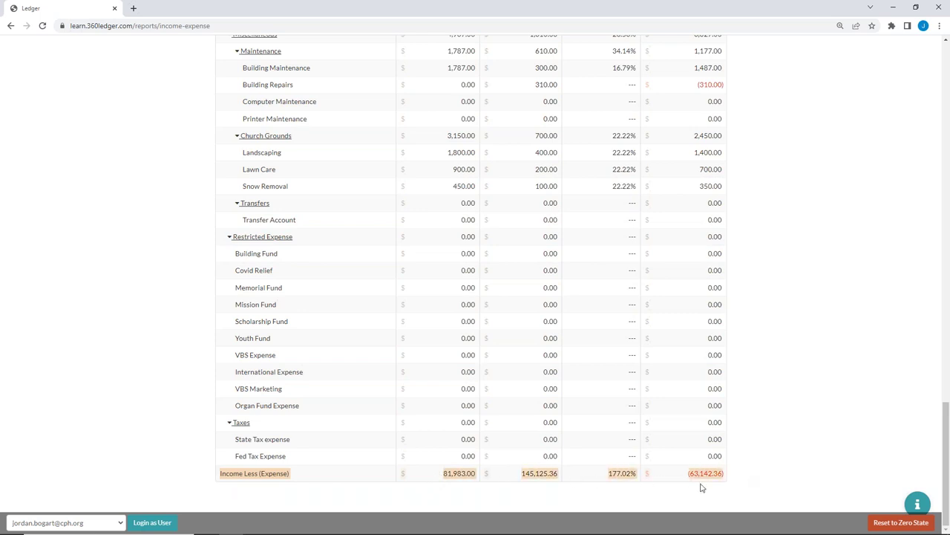
{"action": "left_click", "coordinate": [745, 444]}
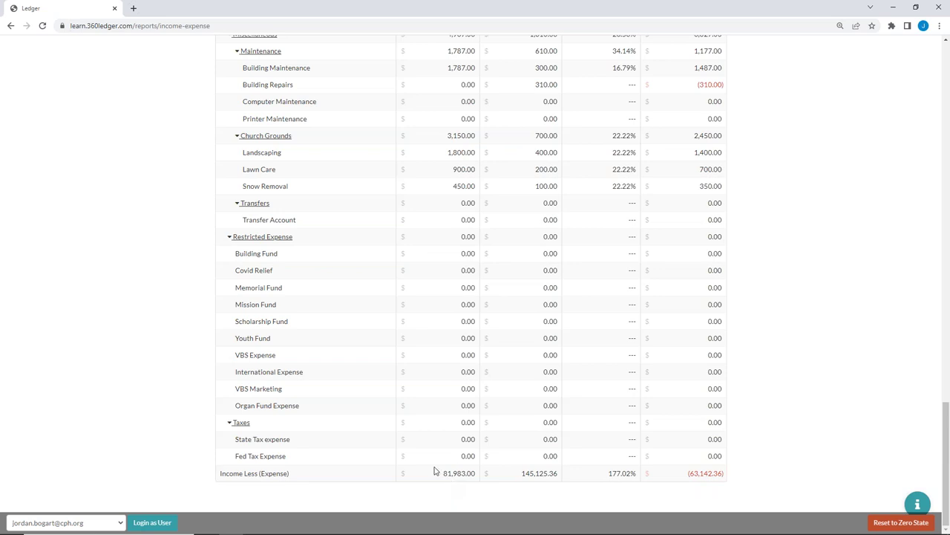
{"action": "left_click_drag", "start_coordinate": [442, 474], "coordinate": [471, 475]}
{"action": "left_click", "coordinate": [471, 475]}
{"action": "left_click_drag", "start_coordinate": [518, 475], "coordinate": [567, 475]}
{"action": "left_click", "coordinate": [528, 489]}
Step: Collapse the Ministry group under Offerings in the Income & Expense report
{"action": "scroll", "coordinate": [586, 378], "scroll_direction": "up", "scroll_amount": 8}
{"action": "scroll", "coordinate": [587, 379], "scroll_direction": "up", "scroll_amount": 10}
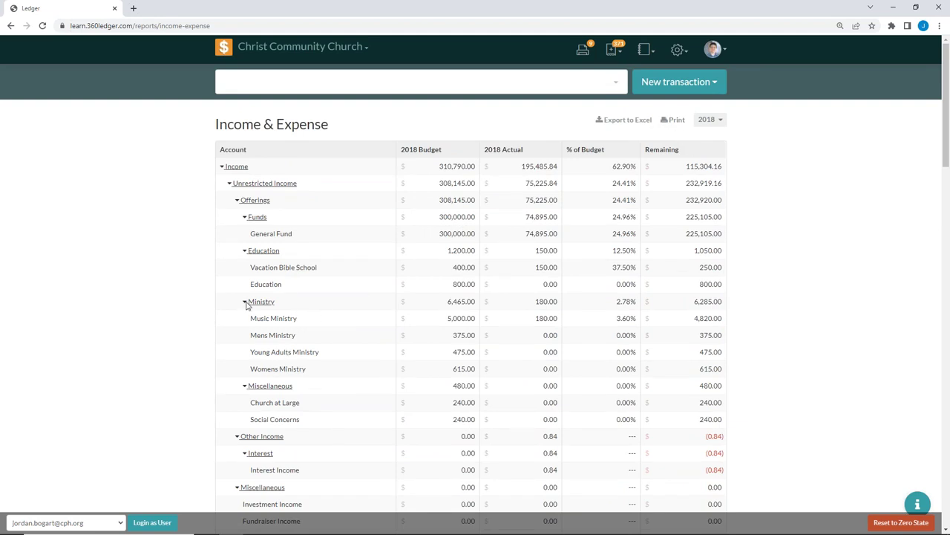
{"action": "left_click", "coordinate": [246, 303]}
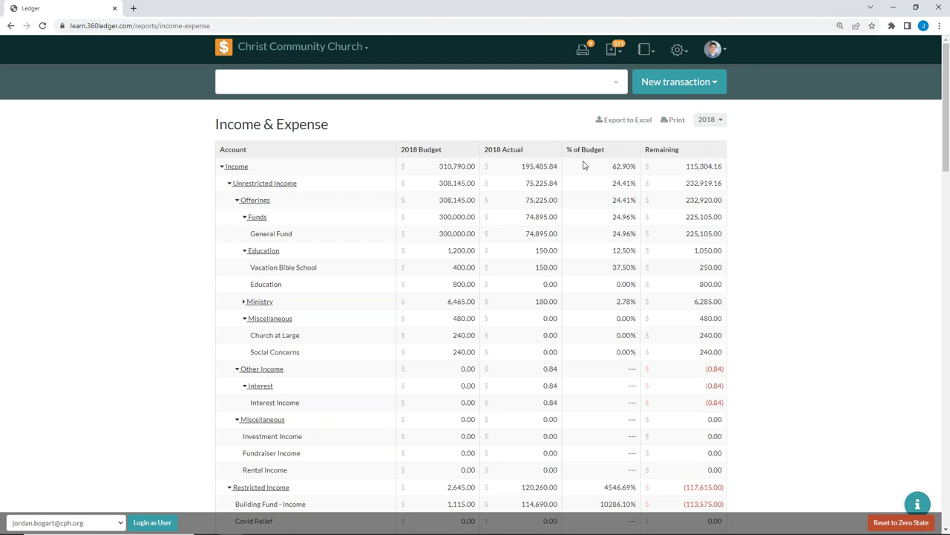
Step: Export the Income & Expense report to Excel and open the downloaded income-expense (8).xlsx for editing
{"action": "left_click", "coordinate": [623, 120]}
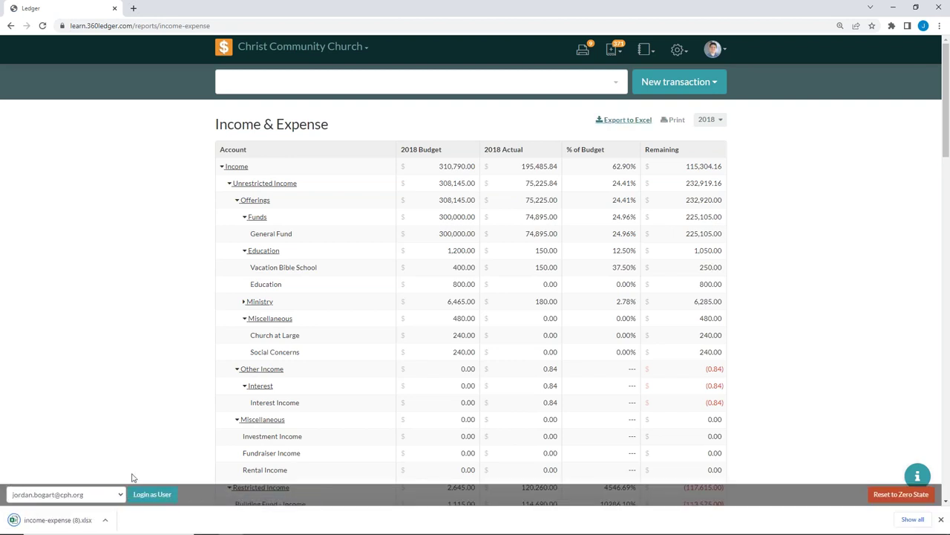
{"action": "left_click", "coordinate": [58, 520]}
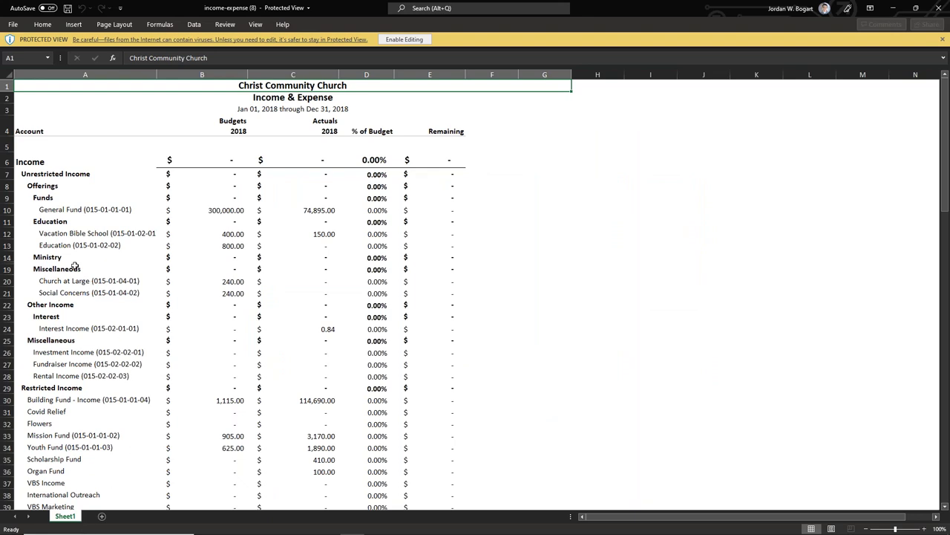
{"action": "left_click", "coordinate": [404, 40]}
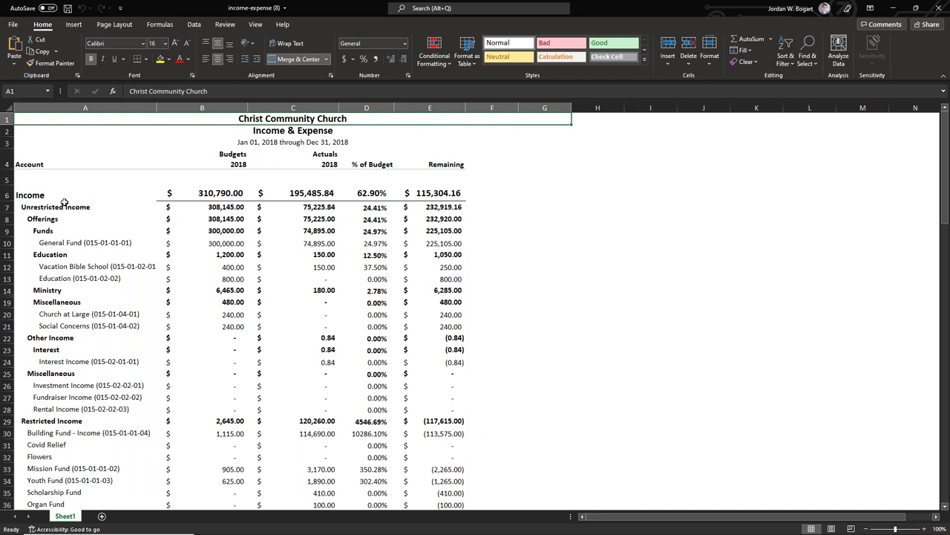
Step: Check the Unrestricted Income budget formula in B7, and set the Education account's budget in B13 to 1000
{"action": "left_click", "coordinate": [238, 208]}
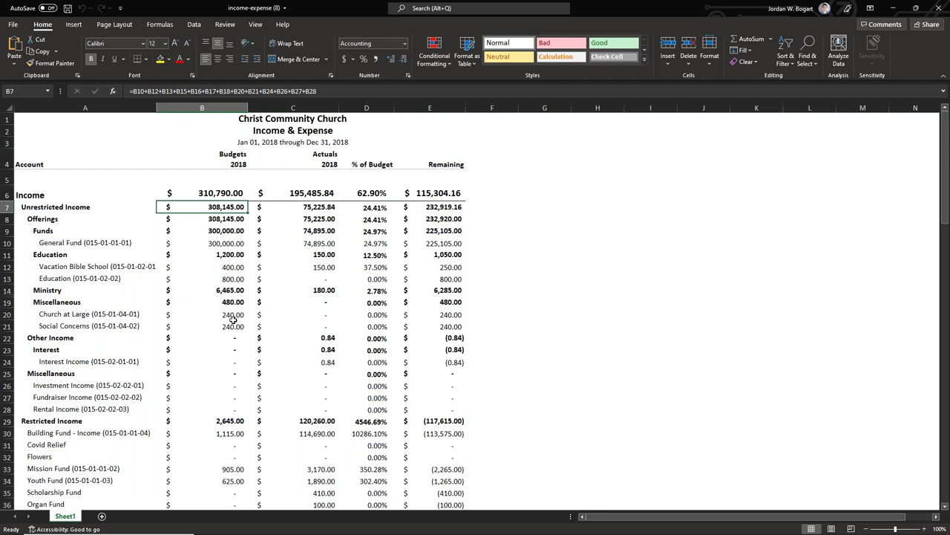
{"action": "left_click", "coordinate": [235, 278]}
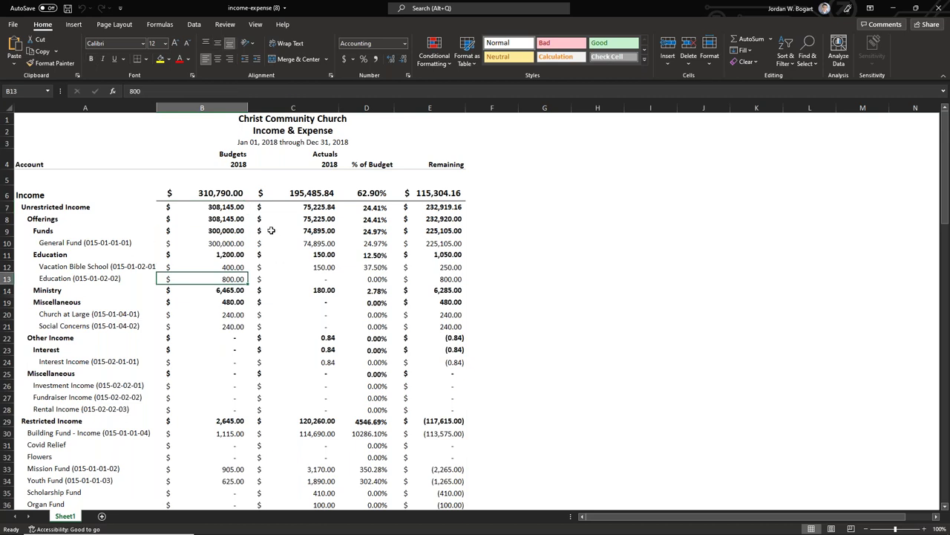
{"action": "left_click", "coordinate": [163, 90]}
{"action": "key", "text": "BackSpace"}
{"action": "key", "text": "BackSpace"}
{"action": "key", "text": "BackSpace"}
{"action": "type", "text": "1000"}
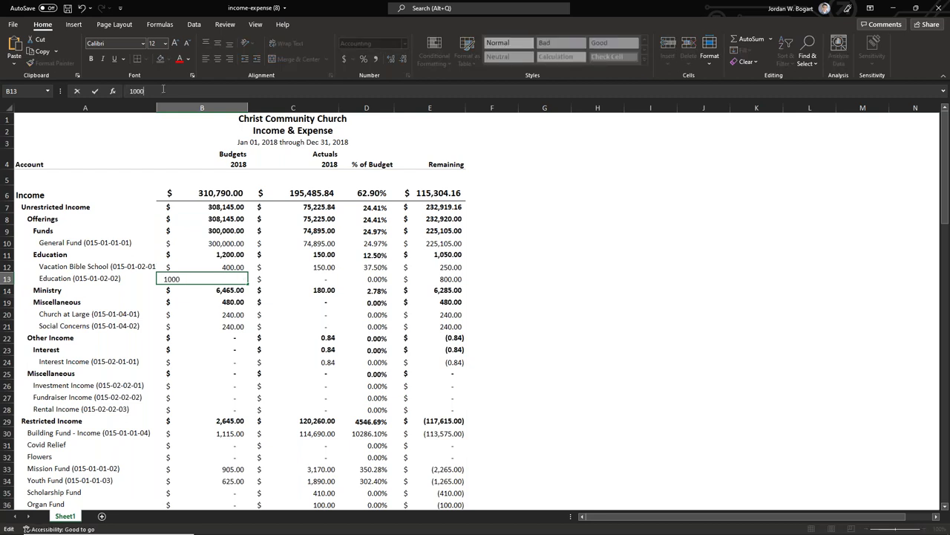
{"action": "key", "text": "Return"}
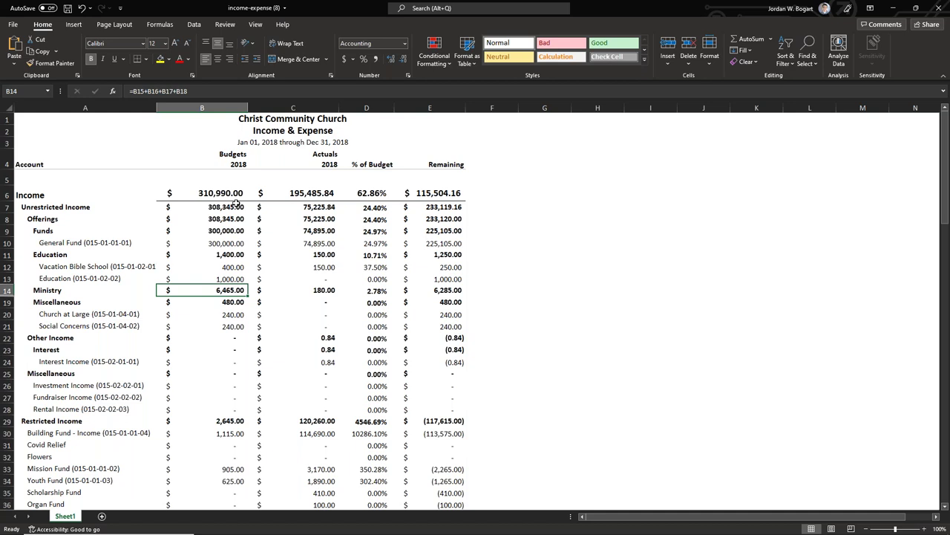
Step: Undo the Education budget change in B13 and move the workbook window away to uncover the Income & Expense report in the browser
{"action": "key", "text": "ctrl+z"}
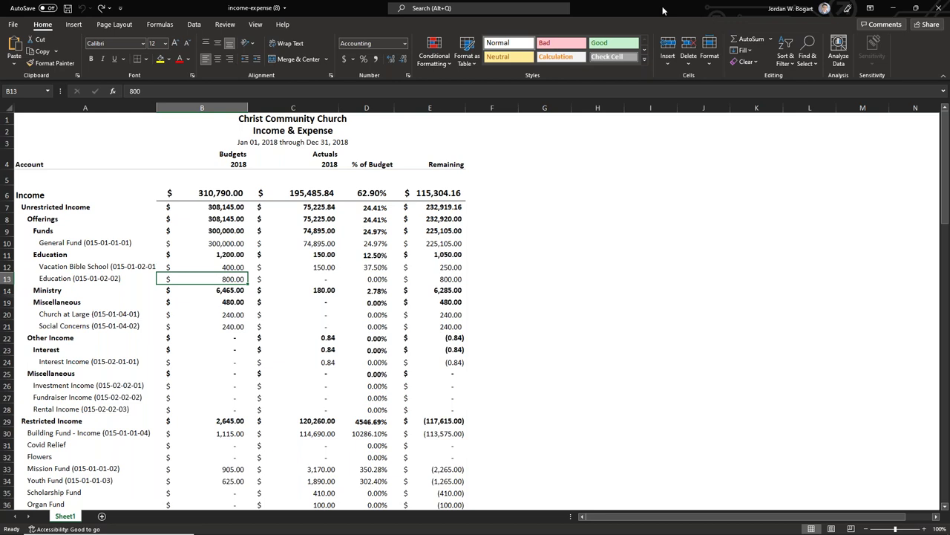
{"action": "left_click", "coordinate": [916, 9]}
{"action": "left_click_drag", "start_coordinate": [616, 129], "coordinate": [628, 124]}
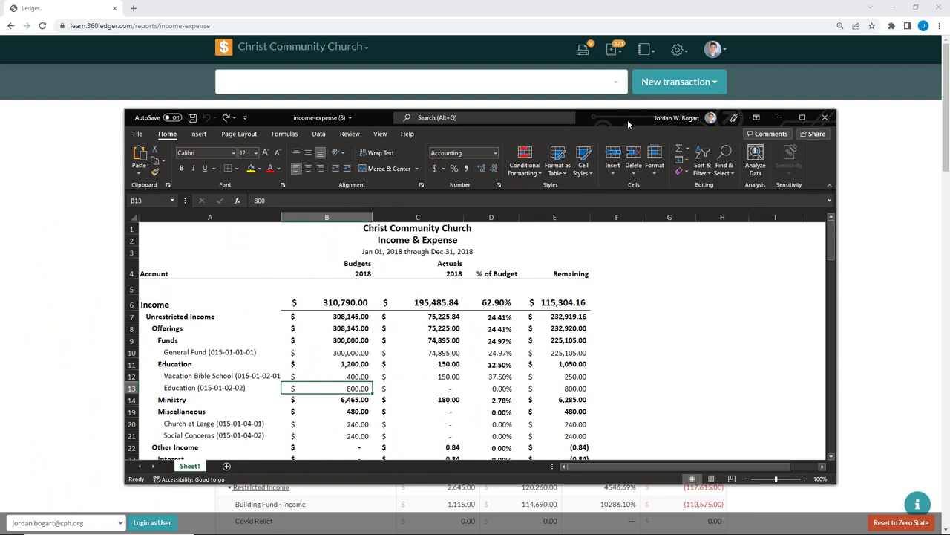
{"action": "left_click_drag", "start_coordinate": [628, 119], "coordinate": [184, 70]}
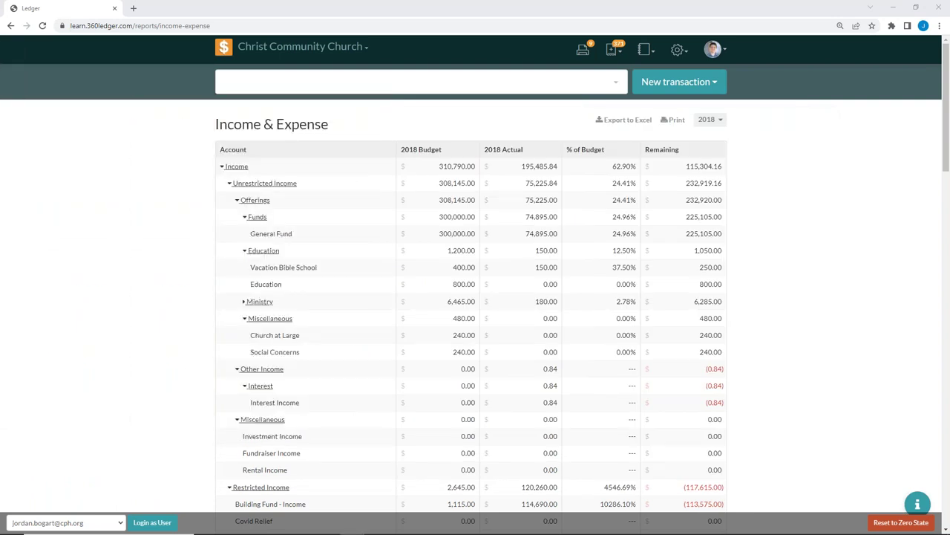
Step: Set the Income & Expense report period to Q1 2018
{"action": "left_click", "coordinate": [717, 120]}
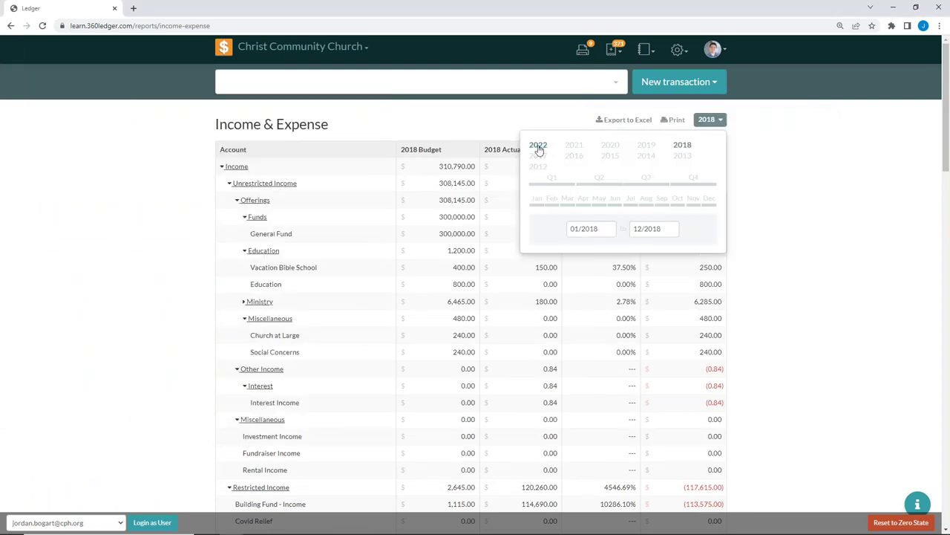
{"action": "left_click", "coordinate": [557, 183]}
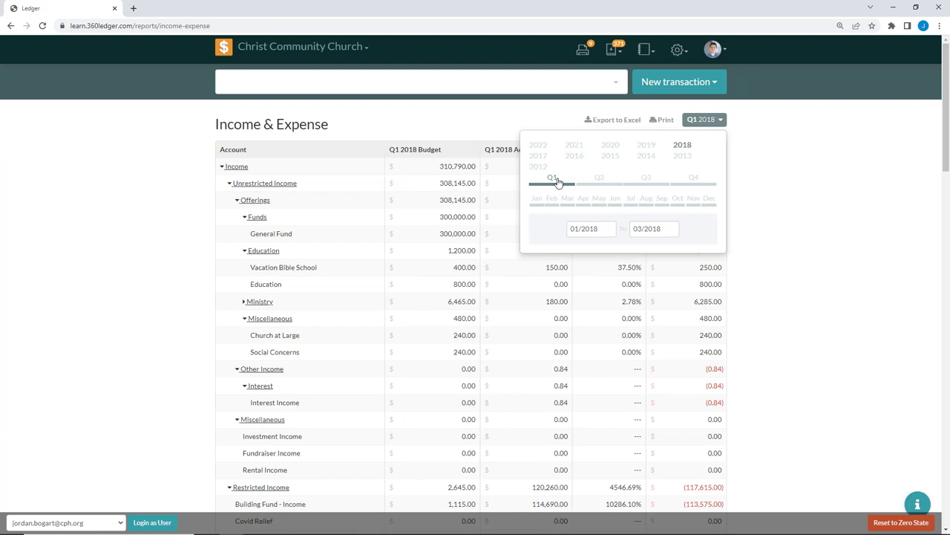
{"action": "left_click", "coordinate": [15, 289]}
Step: Export the Q1 2018 report to Excel and open the downloaded income-expense (9).xlsx for editing in a maximized window
{"action": "left_click", "coordinate": [626, 121]}
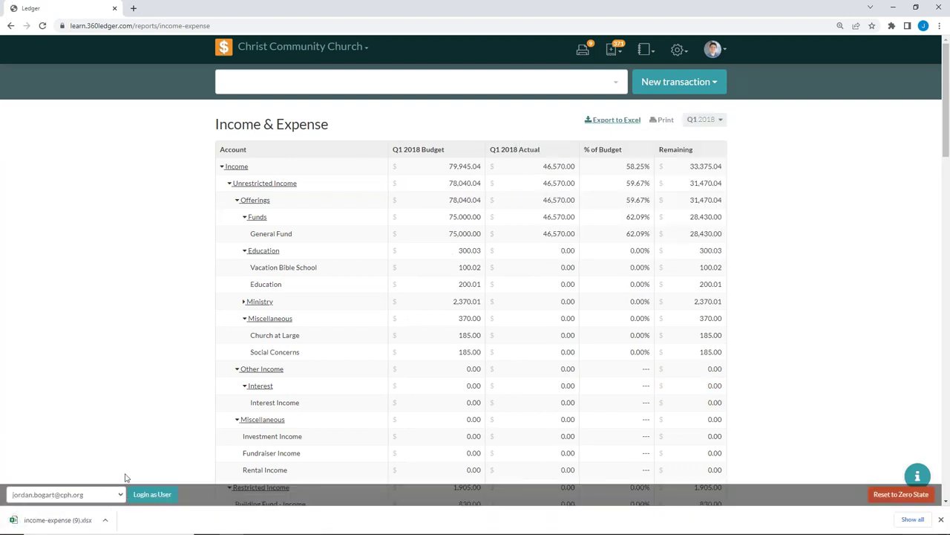
{"action": "left_click", "coordinate": [58, 520]}
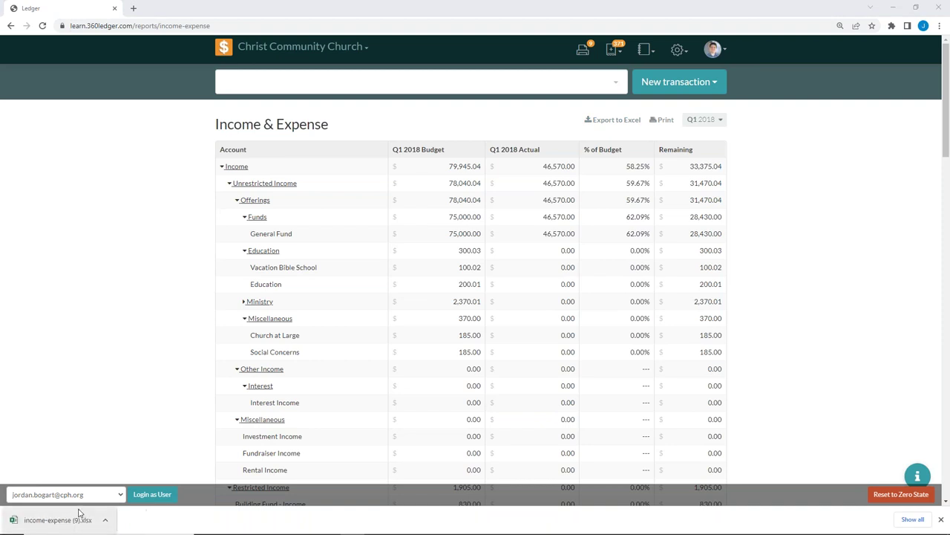
{"action": "left_click", "coordinate": [455, 91]}
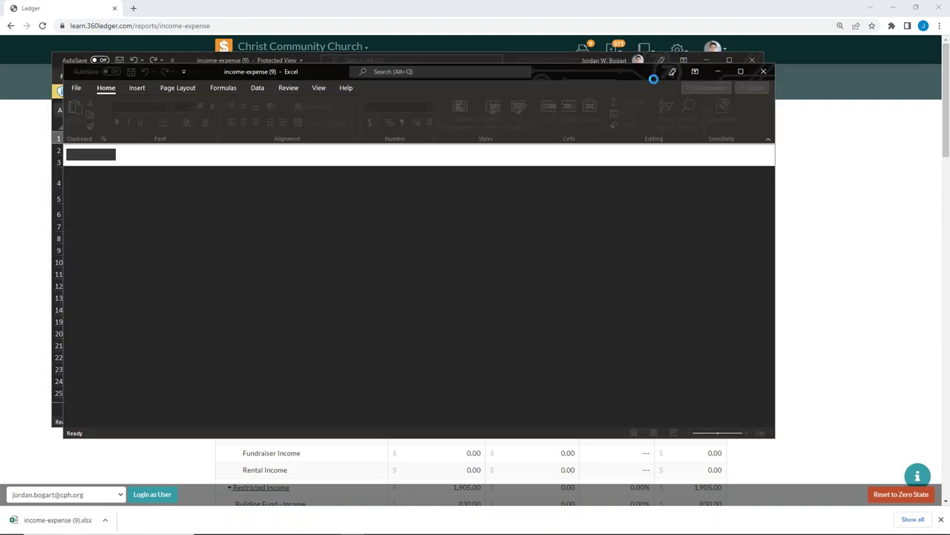
{"action": "left_click", "coordinate": [741, 71]}
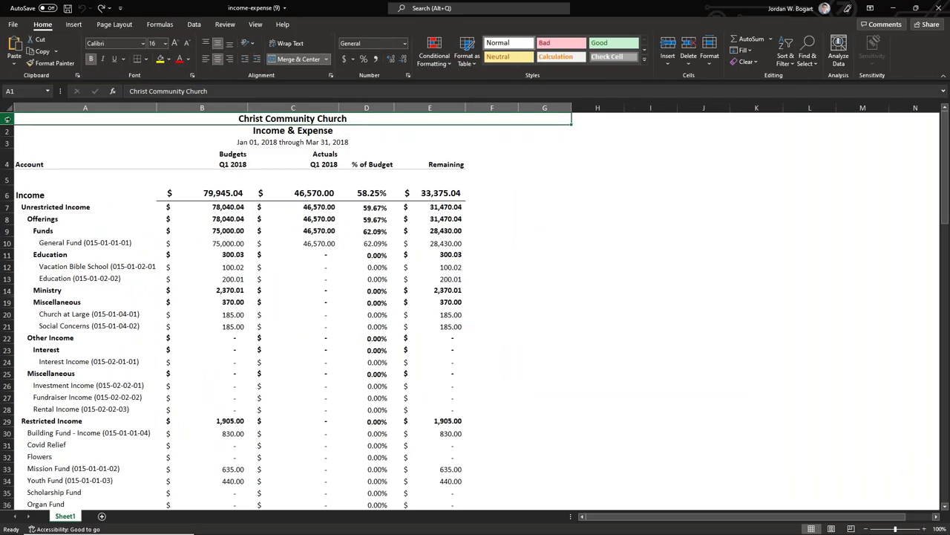
Step: Delete the title rows 1 to 3 from the income-expense (9) workbook
{"action": "left_click_drag", "start_coordinate": [8, 119], "coordinate": [8, 144]}
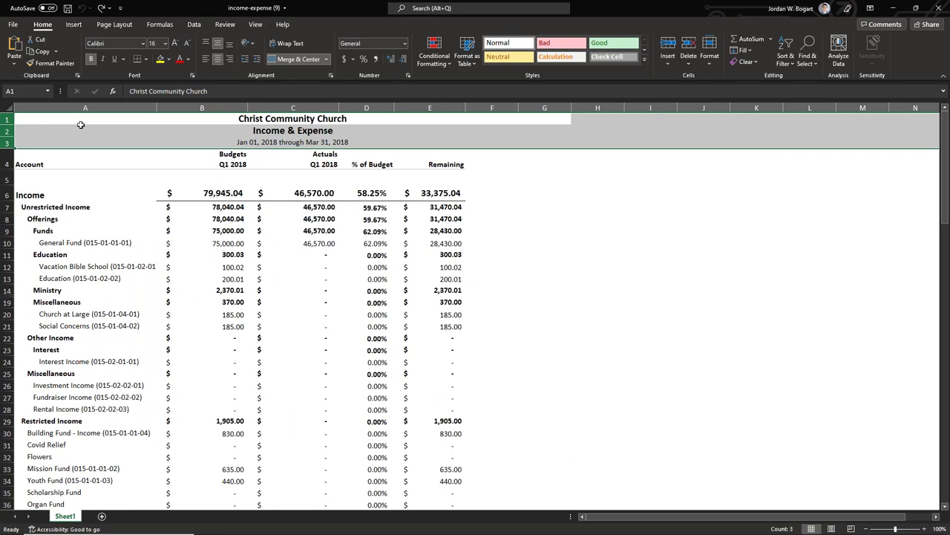
{"action": "right_click", "coordinate": [80, 130]}
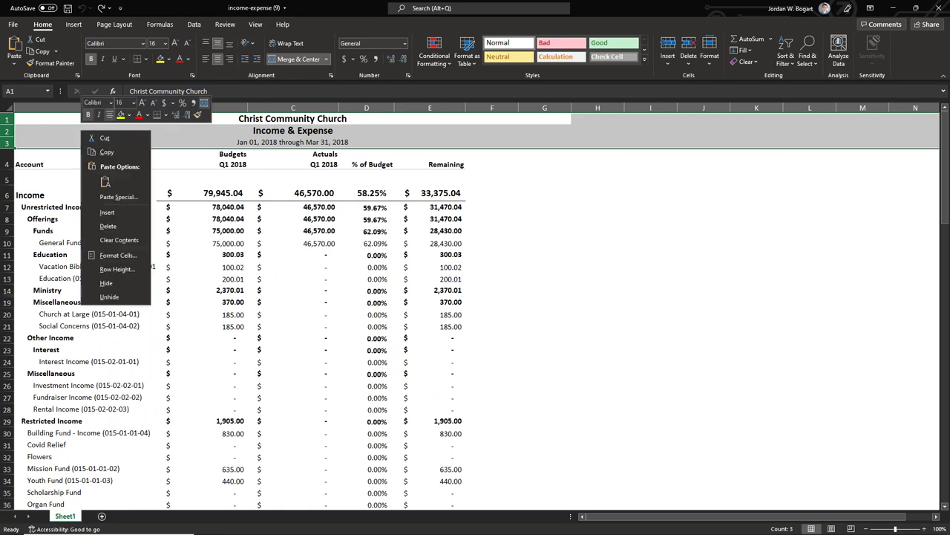
{"action": "left_click", "coordinate": [108, 226]}
{"action": "left_click", "coordinate": [293, 231]}
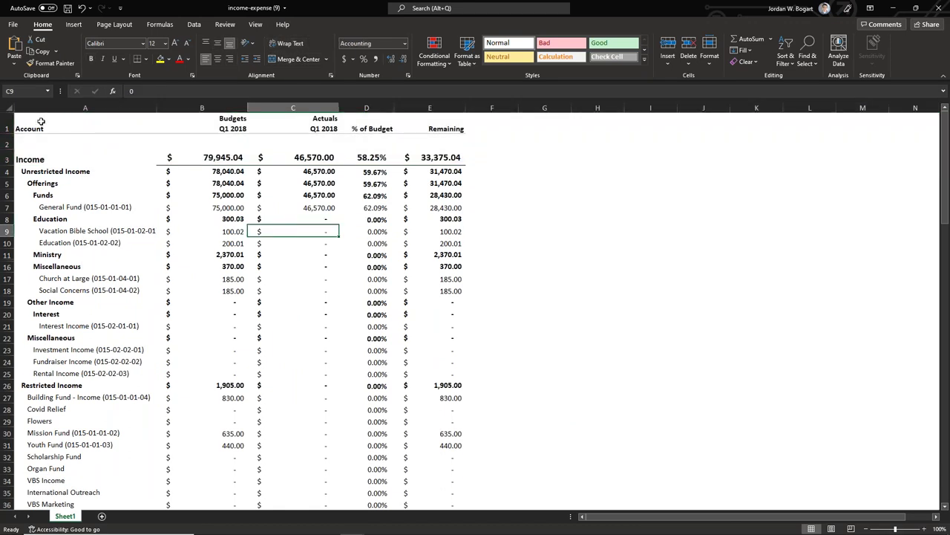
Step: Switch to the income-expense (8) workbook, maximize it and delete its title rows 1 to 3
{"action": "key", "text": "alt+Tab"}
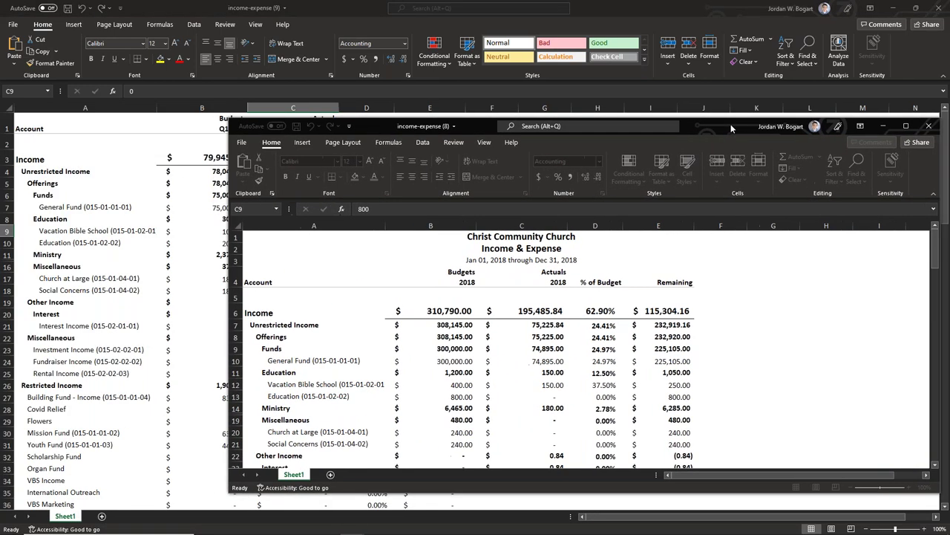
{"action": "left_click_drag", "start_coordinate": [647, 153], "coordinate": [630, 1]}
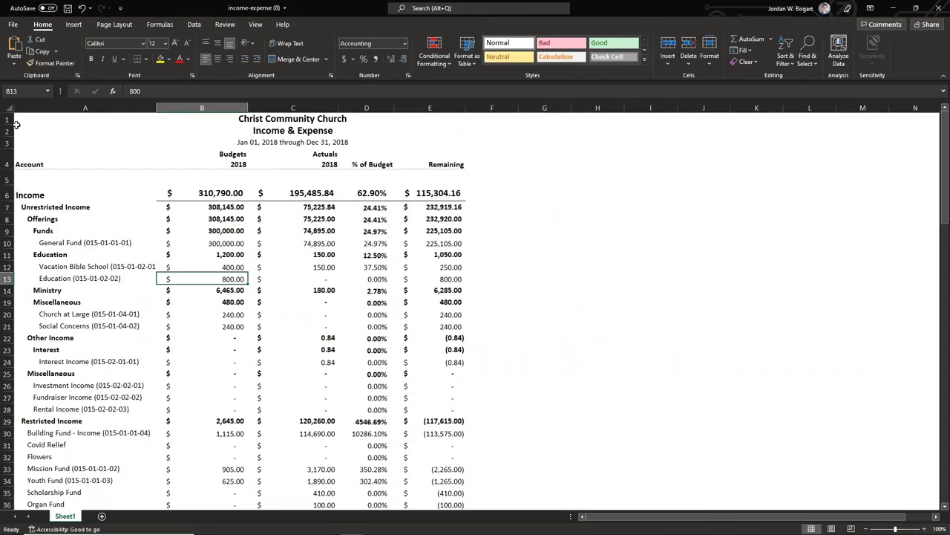
{"action": "left_click_drag", "start_coordinate": [6, 119], "coordinate": [7, 143]}
{"action": "right_click", "coordinate": [92, 141]}
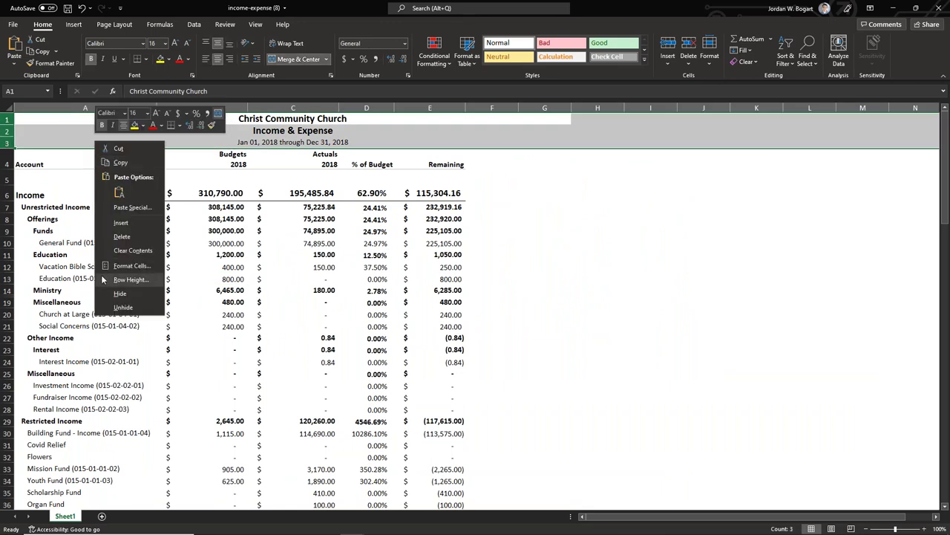
{"action": "left_click", "coordinate": [121, 237]}
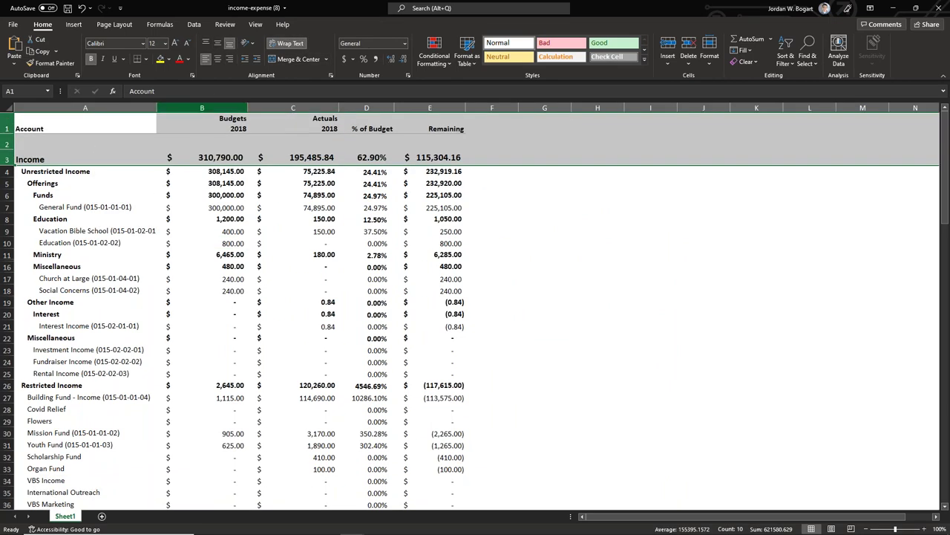
Step: Copy the Budgets 2018 column from income-expense (8) and insert it before the Actuals Q1 2018 column in income-expense (9)
{"action": "left_click", "coordinate": [202, 108]}
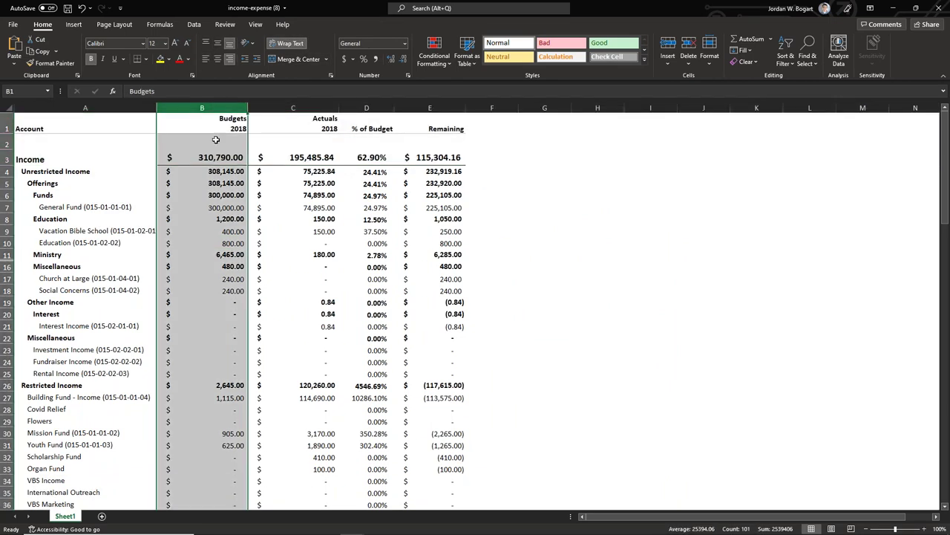
{"action": "right_click", "coordinate": [218, 108]}
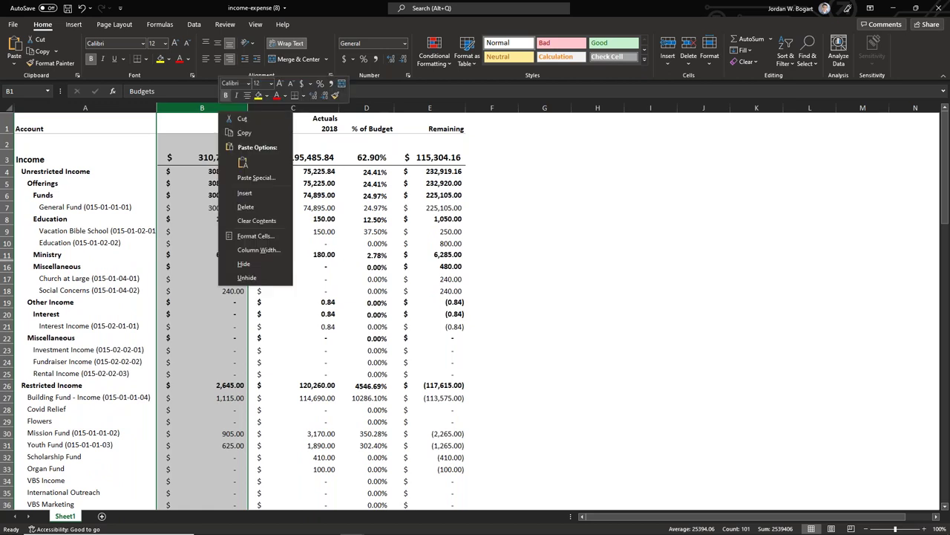
{"action": "left_click", "coordinate": [245, 133]}
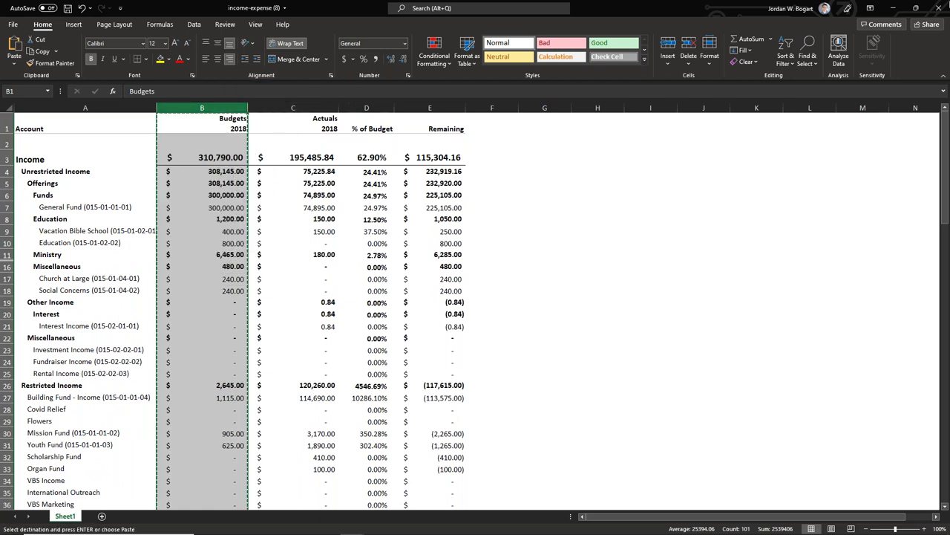
{"action": "key", "text": "alt+Tab"}
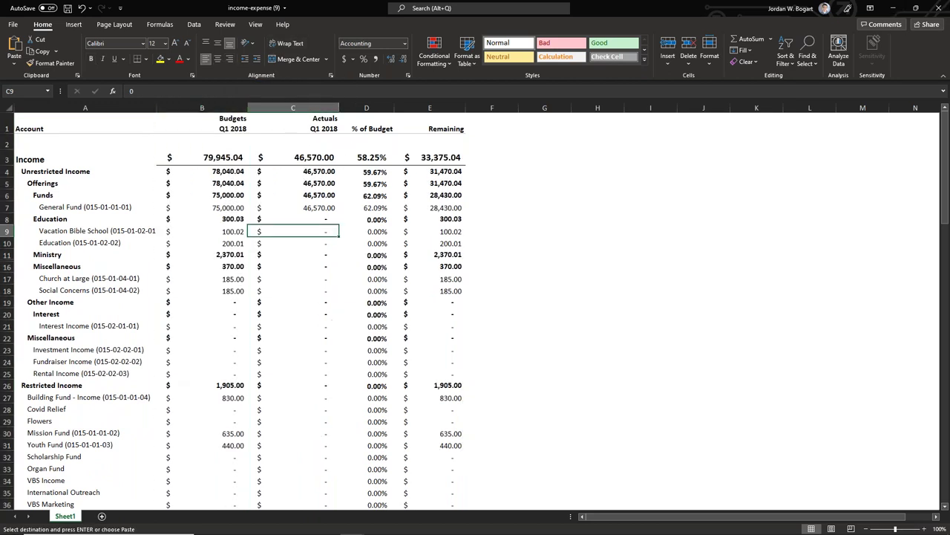
{"action": "left_click", "coordinate": [267, 106]}
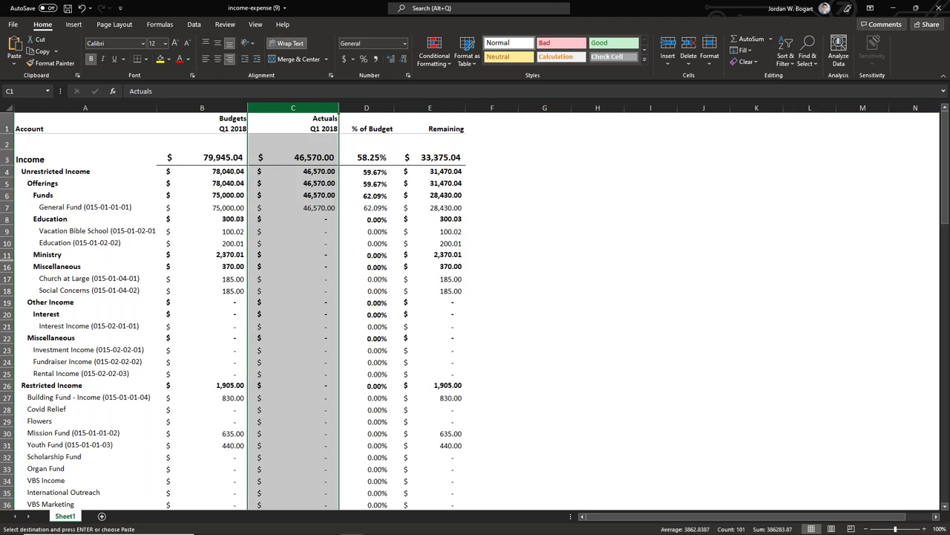
{"action": "right_click", "coordinate": [268, 108]}
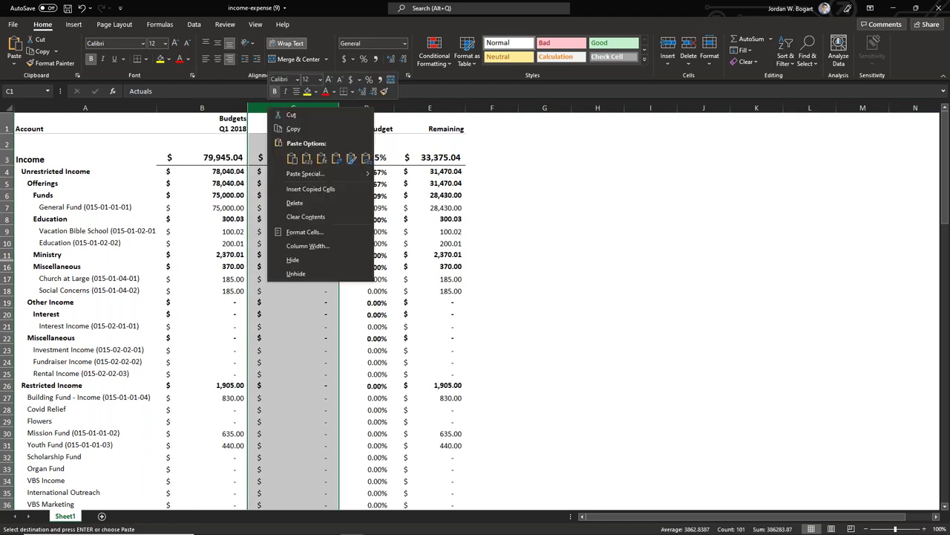
{"action": "left_click", "coordinate": [313, 192]}
{"action": "left_click", "coordinate": [303, 206]}
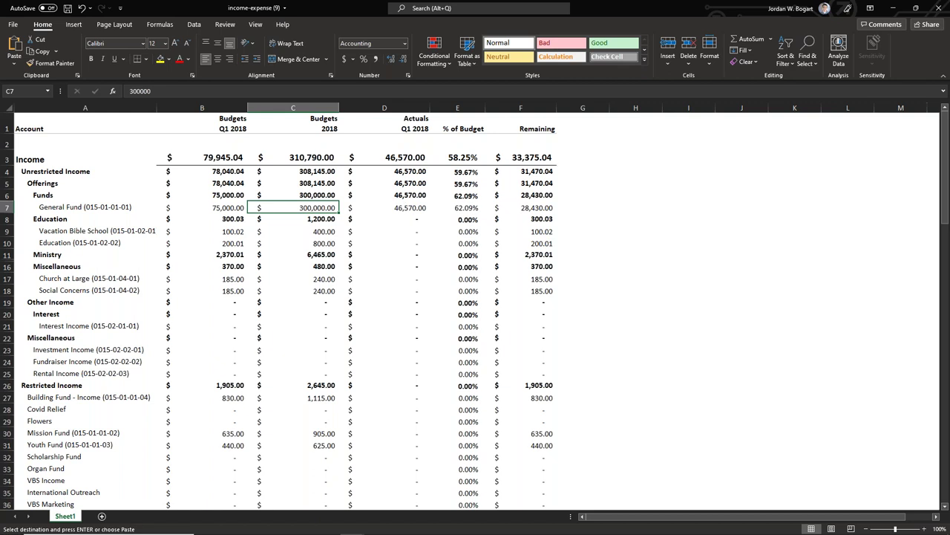
Step: Copy the Actuals 2018 column from income-expense (8) and insert it before the % of Budget column in income-expense (9)
{"action": "left_click", "coordinate": [893, 8]}
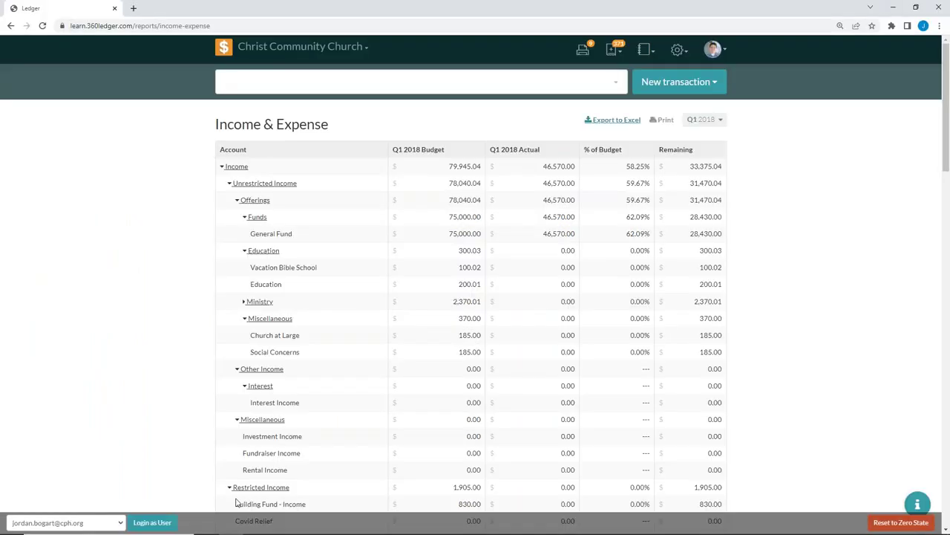
{"action": "mouse_move", "coordinate": [351, 529]}
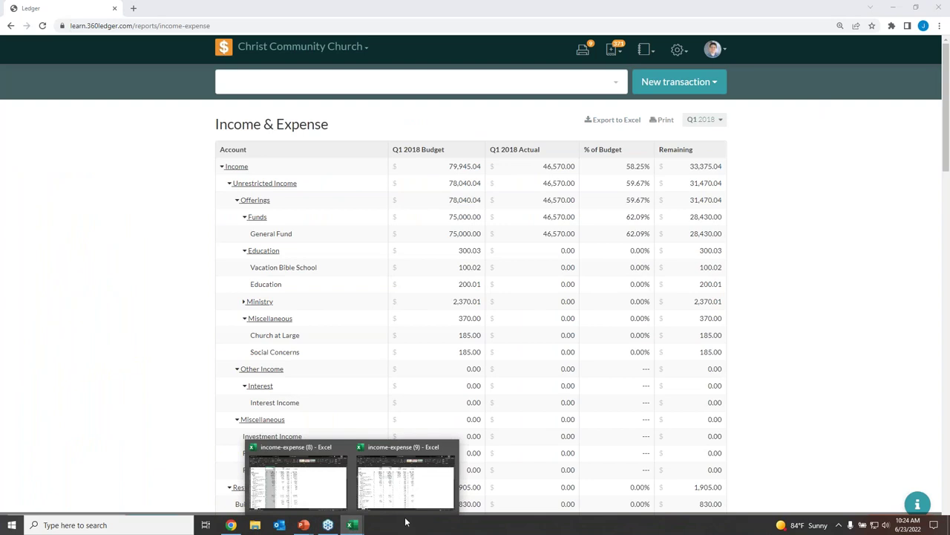
{"action": "left_click", "coordinate": [318, 492]}
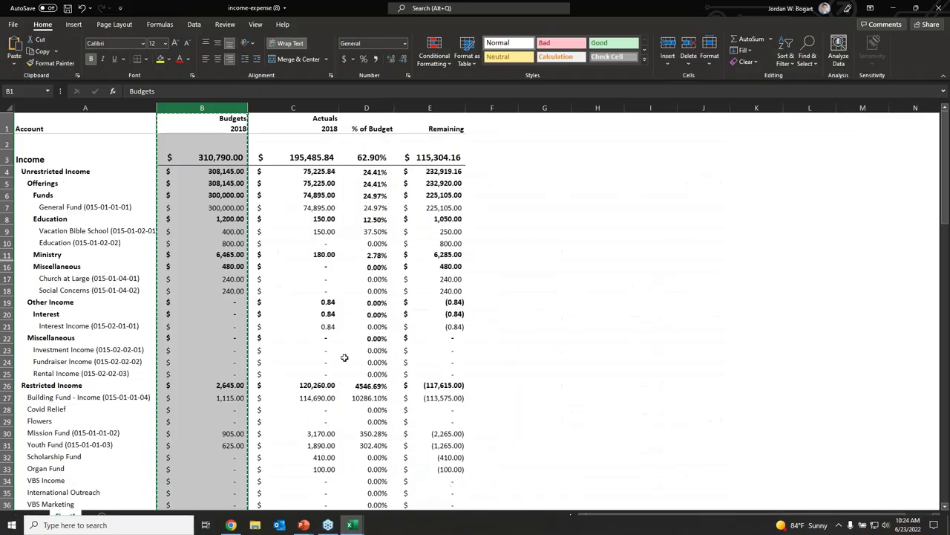
{"action": "right_click", "coordinate": [320, 110]}
{"action": "left_click", "coordinate": [348, 137]}
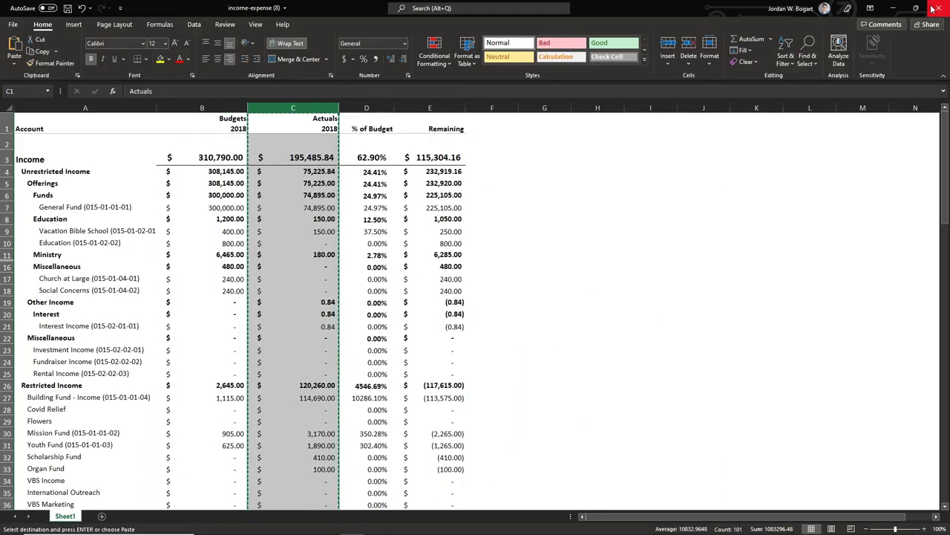
{"action": "key", "text": "alt+Tab"}
{"action": "mouse_move", "coordinate": [348, 526]}
{"action": "left_click", "coordinate": [401, 491]}
{"action": "left_click", "coordinate": [430, 109]}
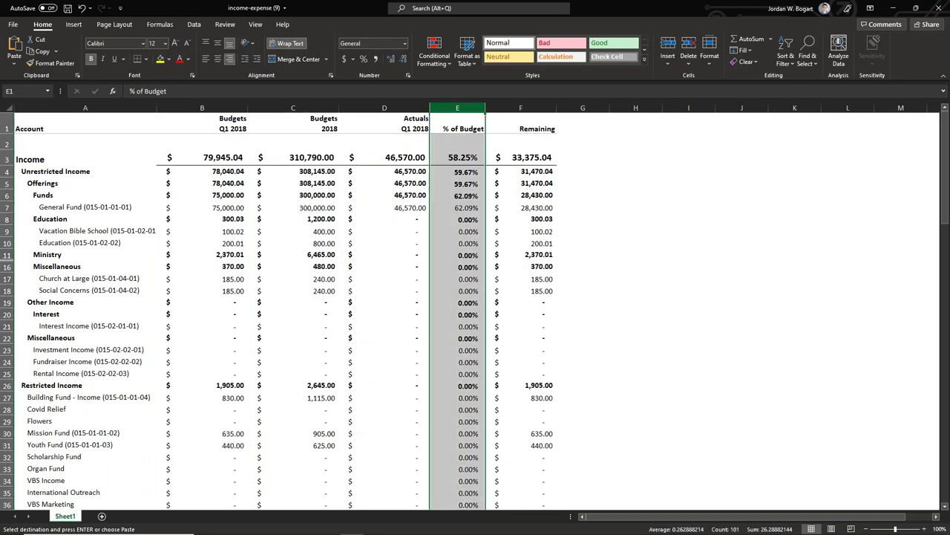
{"action": "right_click", "coordinate": [437, 109]}
{"action": "left_click", "coordinate": [476, 190]}
{"action": "left_click", "coordinate": [359, 251]}
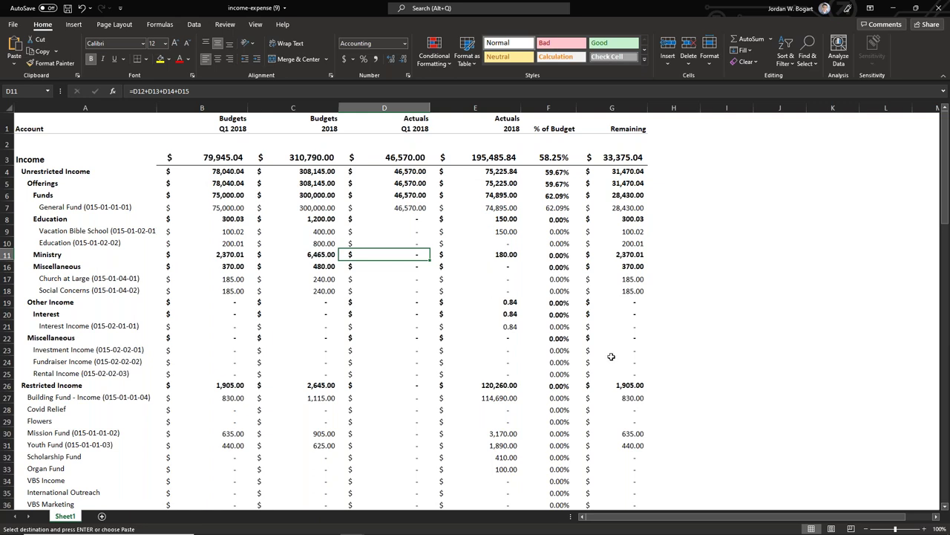
Step: Close the income-expense (9) workbook and open the Chart of Accounts report in Ledger
{"action": "left_click", "coordinate": [939, 7]}
{"action": "left_click", "coordinate": [483, 284]}
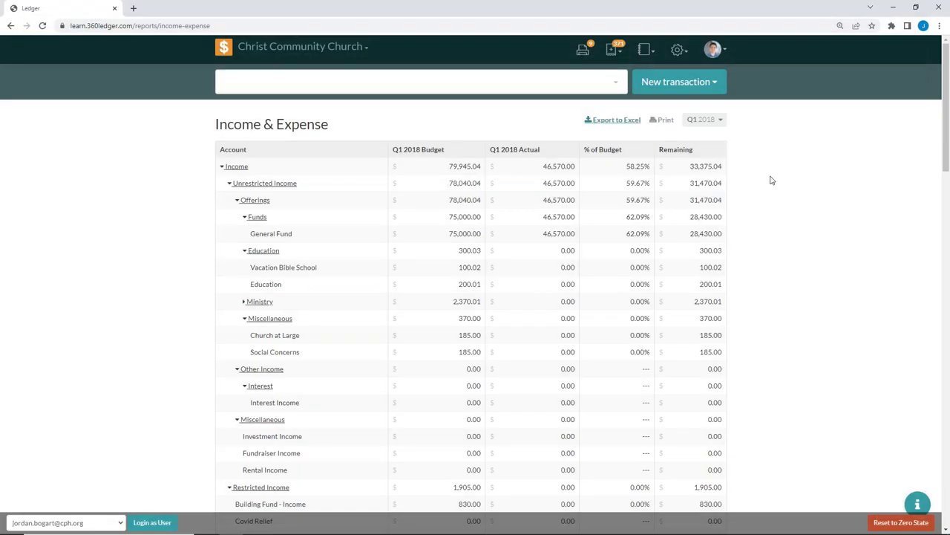
{"action": "left_click", "coordinate": [652, 51]}
{"action": "left_click", "coordinate": [620, 105]}
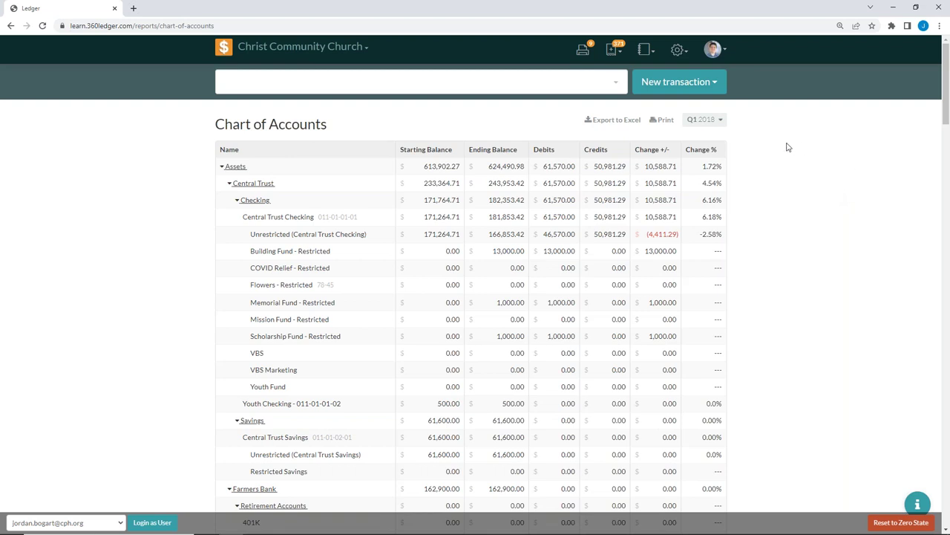
Step: Set the Chart of Accounts report period to the year 2022 and look through its accounts down to the Expense section
{"action": "left_click", "coordinate": [718, 129]}
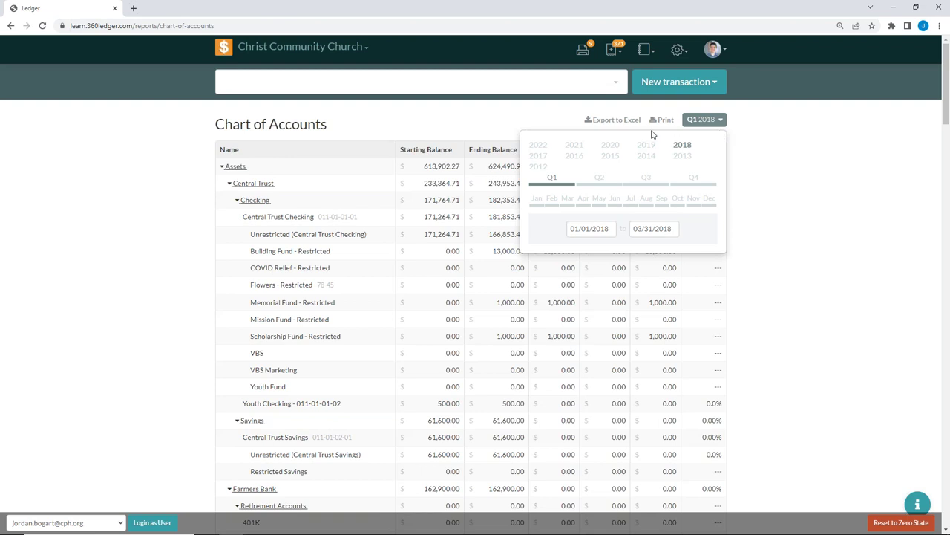
{"action": "left_click", "coordinate": [538, 147]}
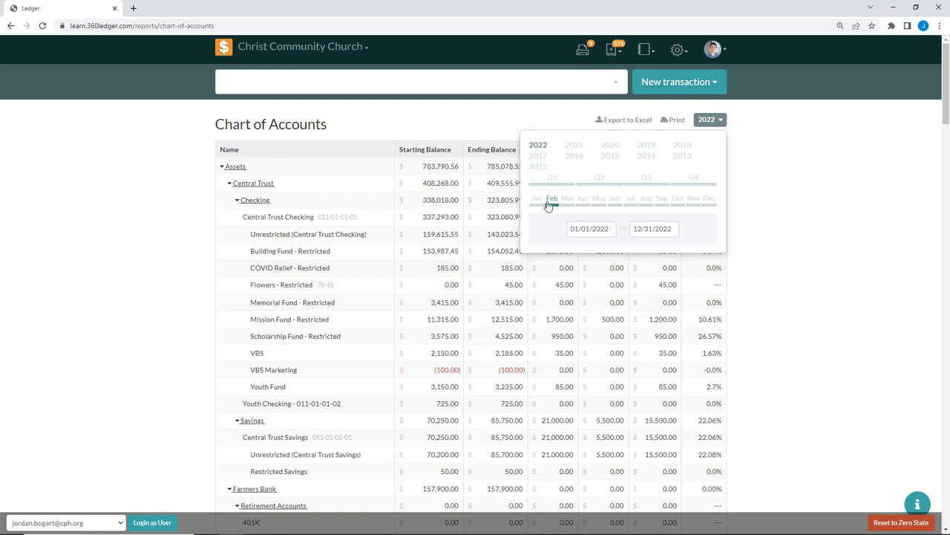
{"action": "left_click", "coordinate": [146, 263]}
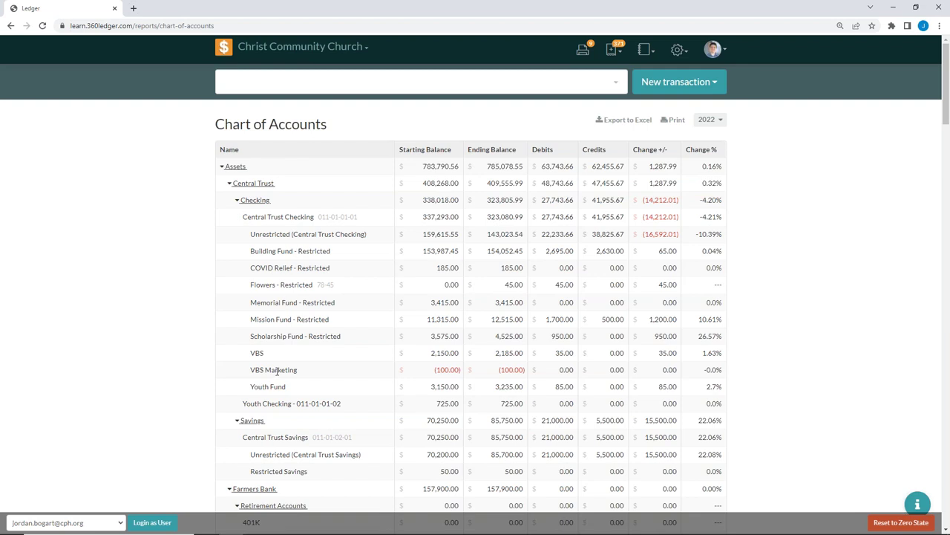
{"action": "scroll", "coordinate": [276, 371], "scroll_direction": "down", "scroll_amount": 20}
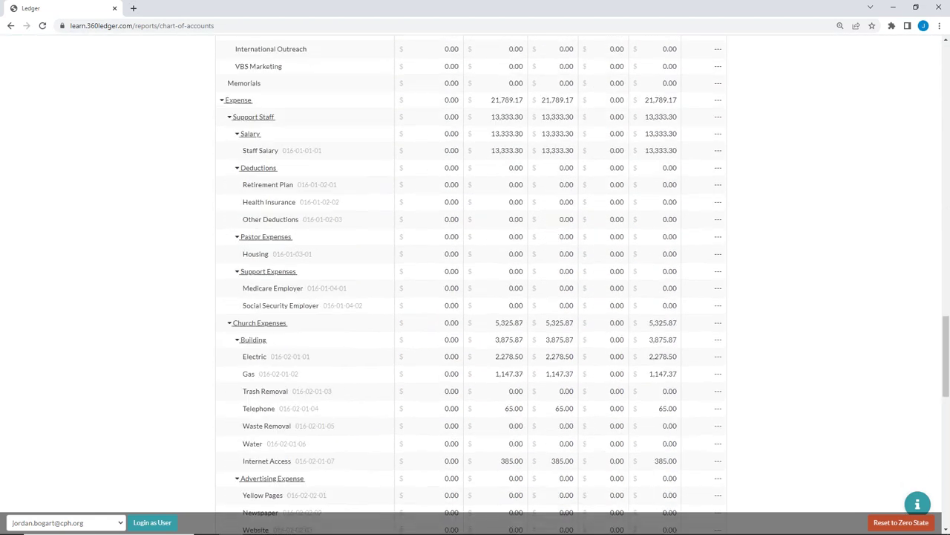
Step: Collapse and re-expand the Central Trust group and its Checking subgroup under Assets in the Chart of Accounts report
{"action": "scroll", "coordinate": [471, 282], "scroll_direction": "down", "scroll_amount": 6}
{"action": "scroll", "coordinate": [471, 282], "scroll_direction": "up", "scroll_amount": 11}
{"action": "scroll", "coordinate": [255, 297], "scroll_direction": "up", "scroll_amount": 15}
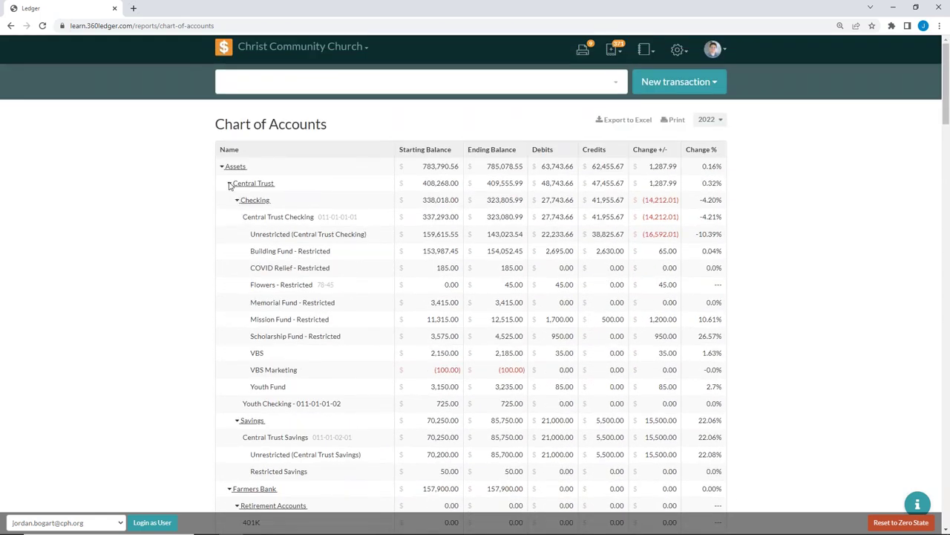
{"action": "left_click", "coordinate": [230, 184]}
{"action": "left_click", "coordinate": [230, 184]}
{"action": "left_click", "coordinate": [236, 200]}
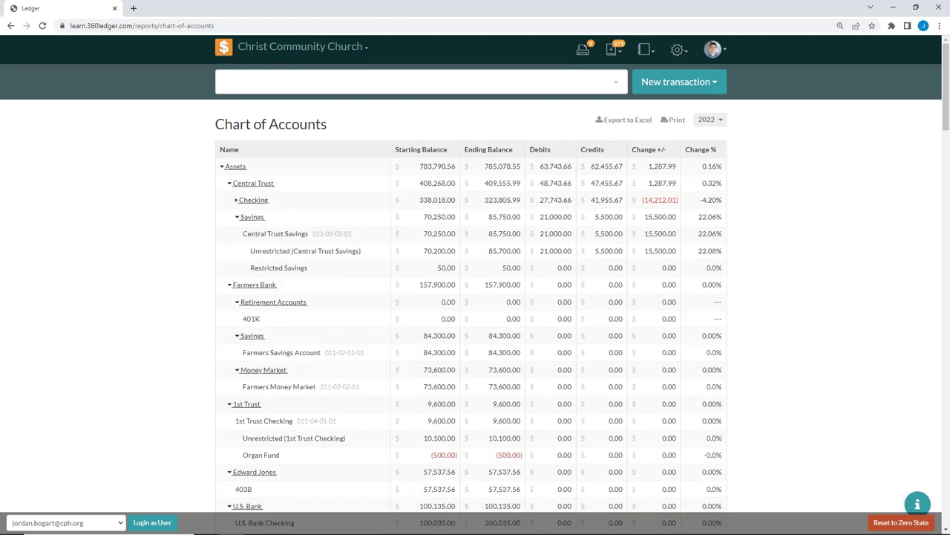
{"action": "left_click", "coordinate": [236, 201]}
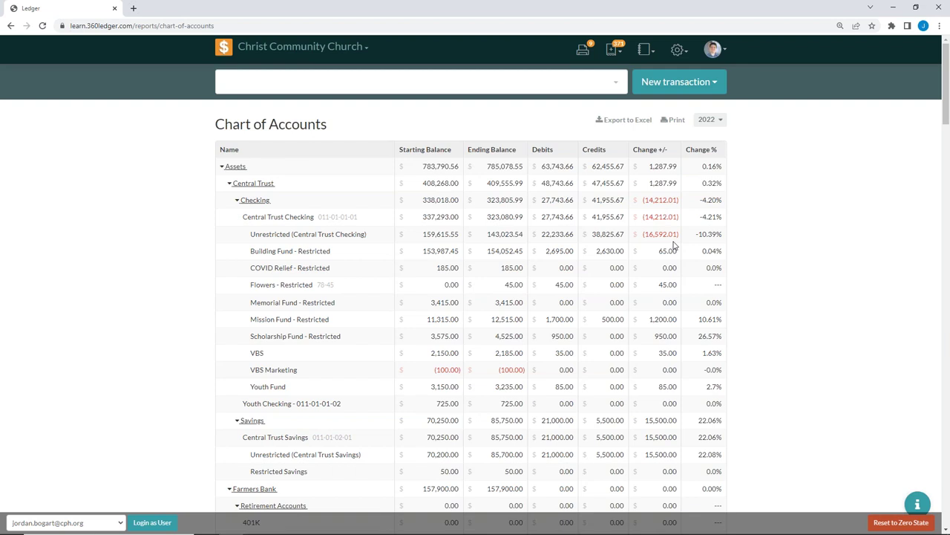
Step: Preview the 2022 Chart of Accounts report for printing, cancel the print, and close the print page
{"action": "scroll", "coordinate": [731, 377], "scroll_direction": "down", "scroll_amount": 6}
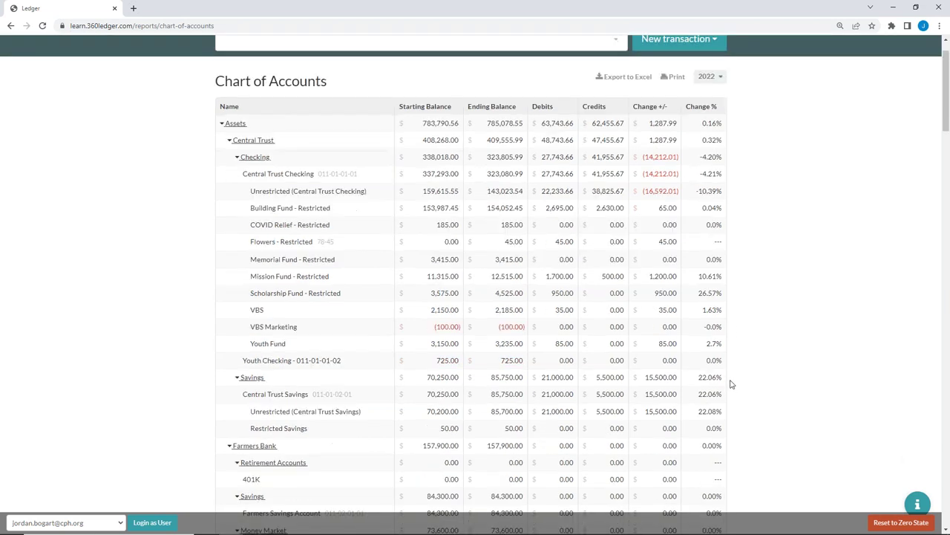
{"action": "scroll", "coordinate": [730, 339], "scroll_direction": "up", "scroll_amount": 6}
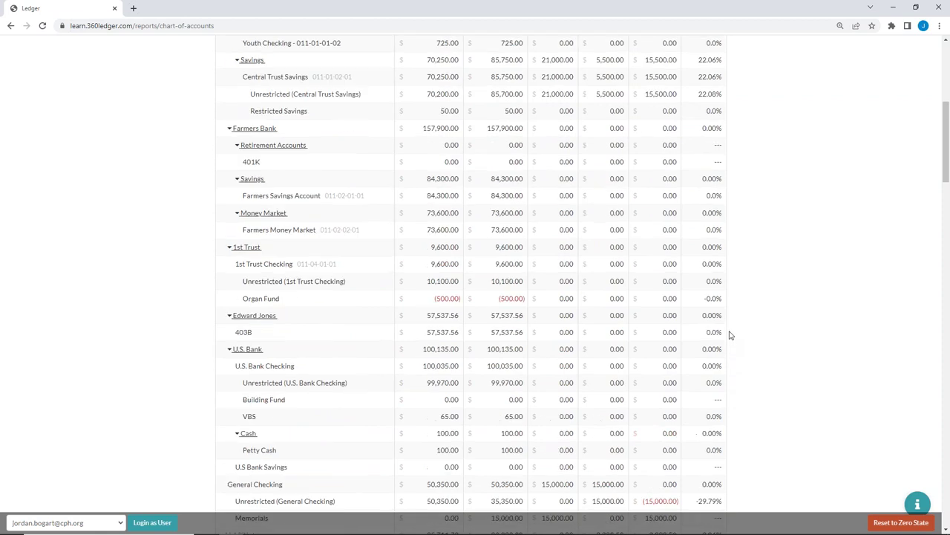
{"action": "left_click", "coordinate": [673, 122]}
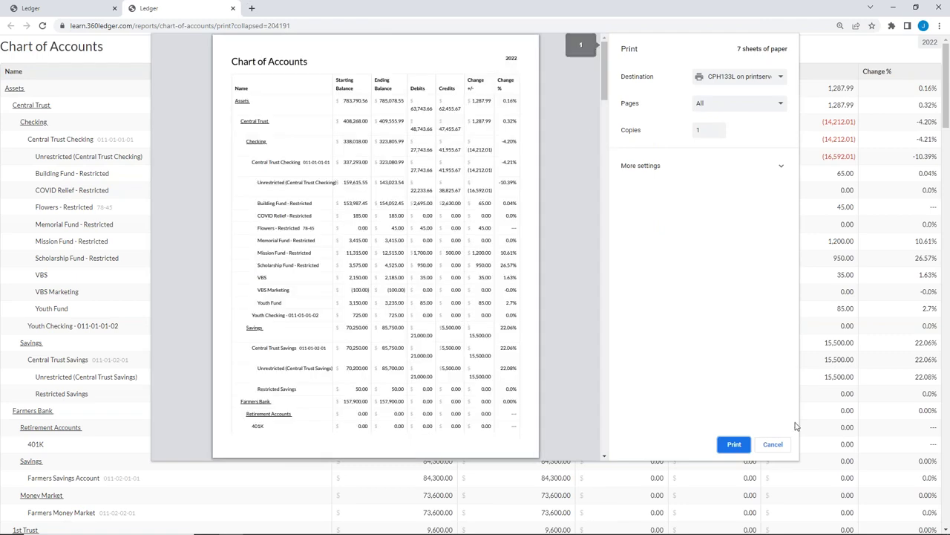
{"action": "left_click", "coordinate": [786, 445]}
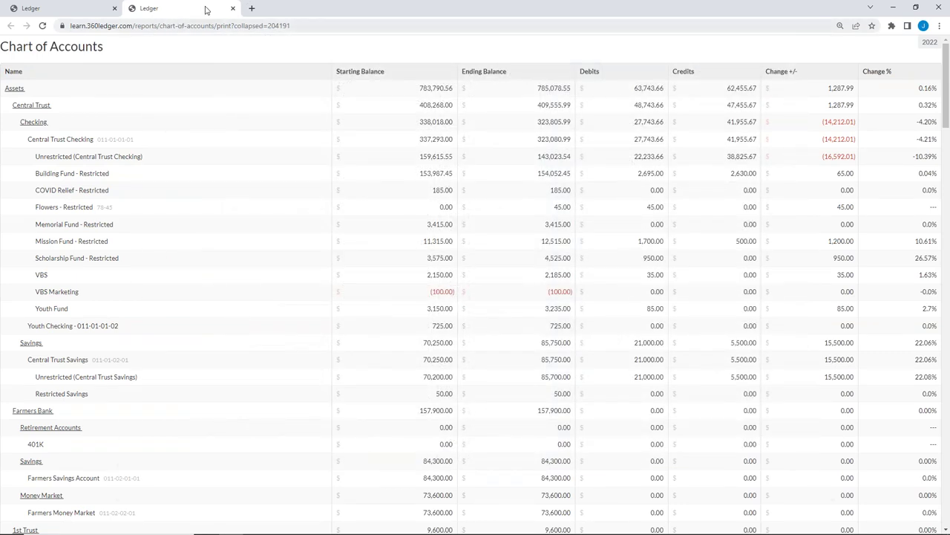
{"action": "left_click", "coordinate": [233, 9]}
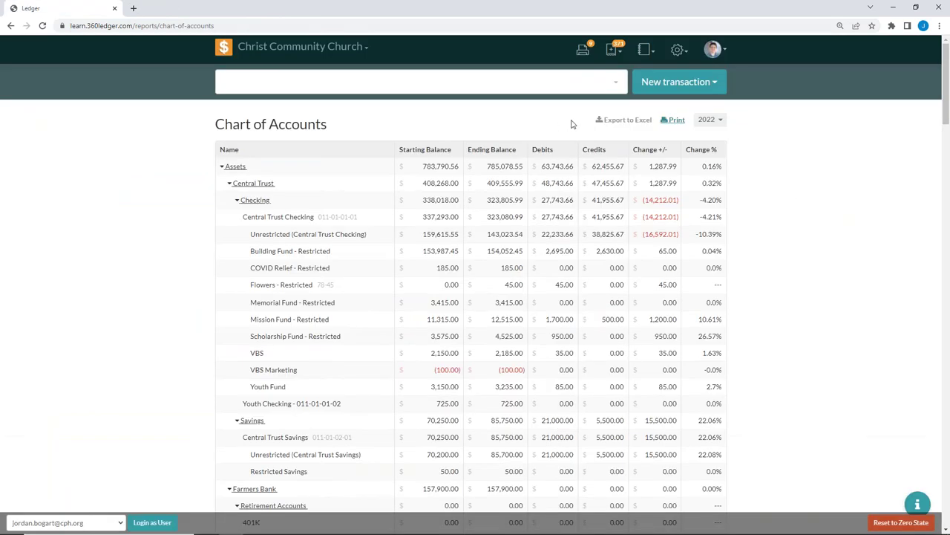
Step: Export the 2022 Chart of Accounts report to Excel, enable editing, and inspect the formula behind the Assets balance in B6
{"action": "left_click", "coordinate": [608, 121]}
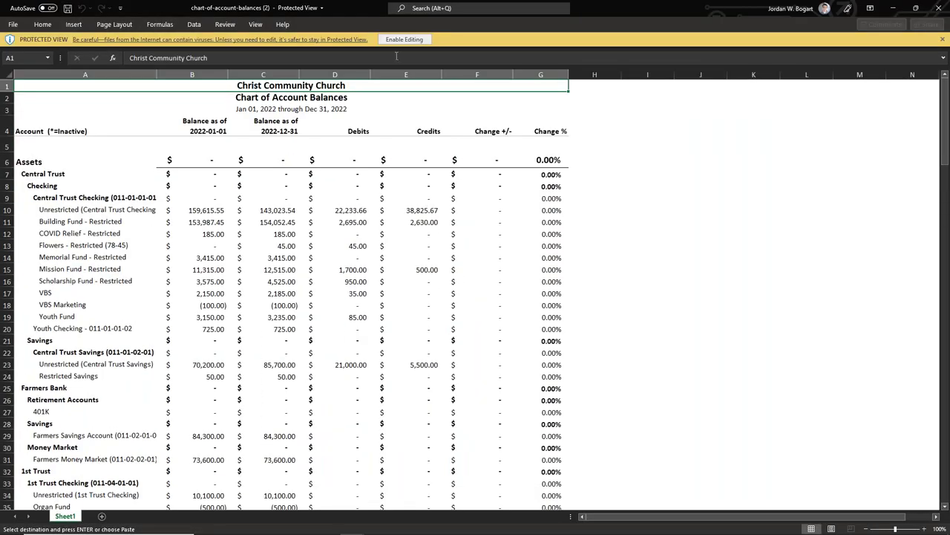
{"action": "left_click", "coordinate": [405, 40]}
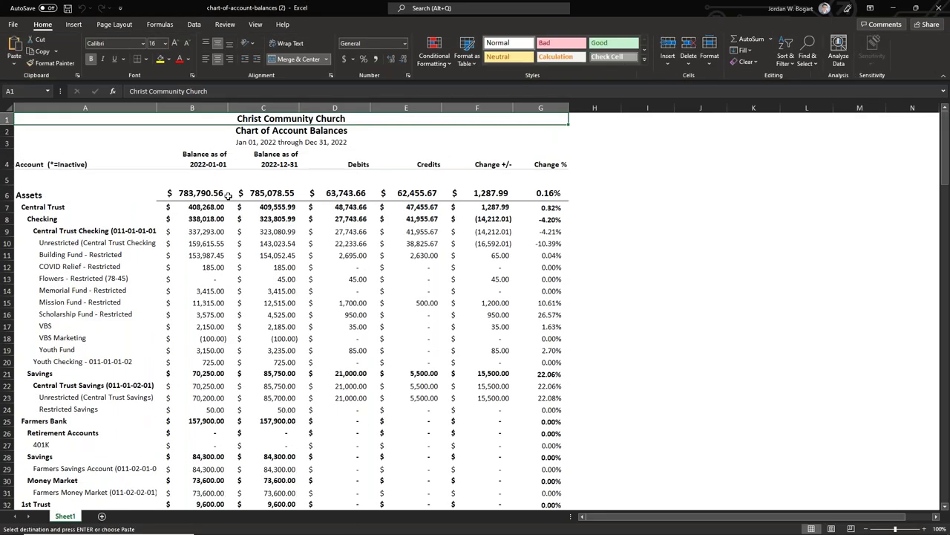
{"action": "left_click", "coordinate": [217, 191]}
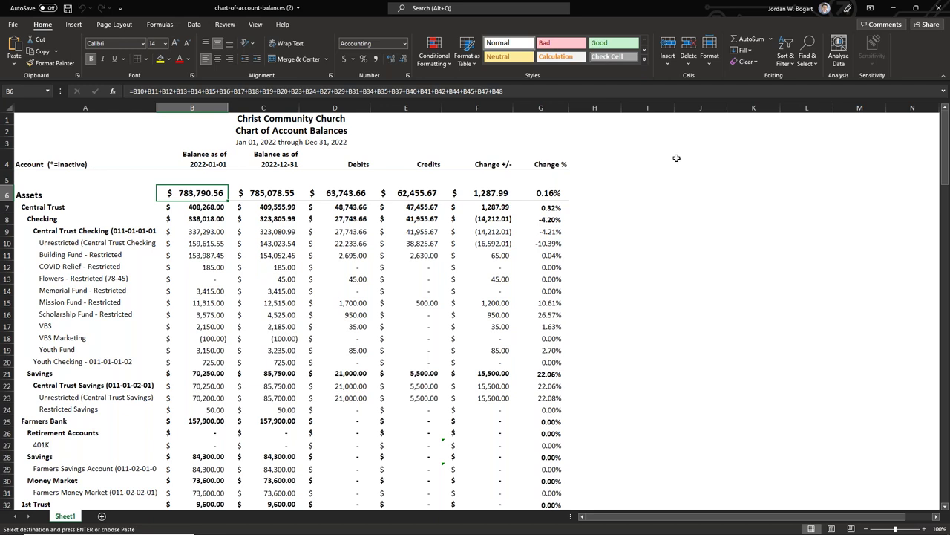
Step: Close the chart-of-account-balances (2) and income-expense (8) workbooks without saving changes
{"action": "left_click", "coordinate": [938, 13]}
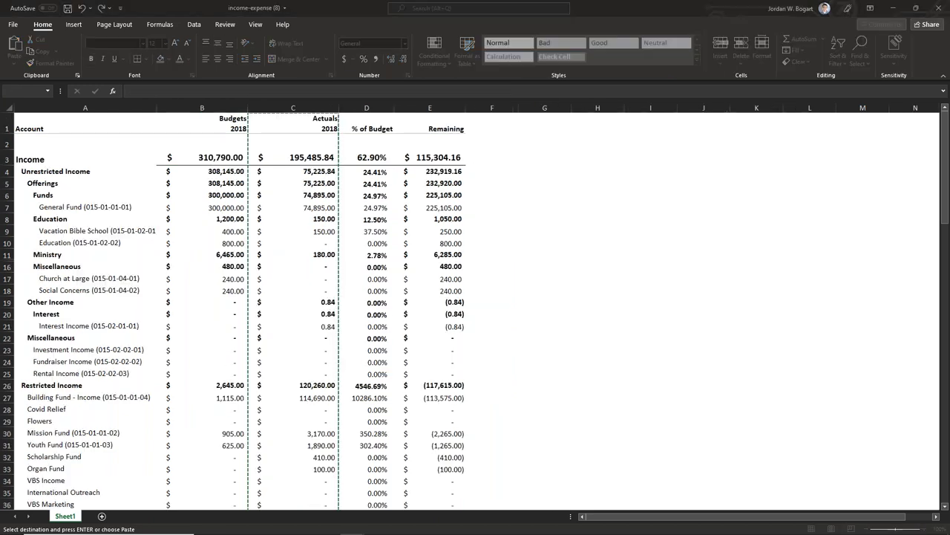
{"action": "left_click", "coordinate": [938, 10]}
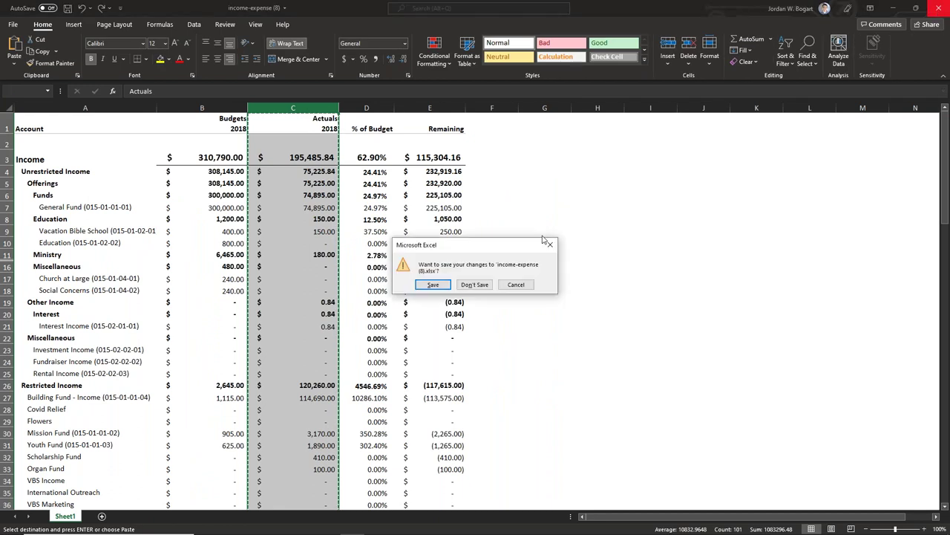
{"action": "left_click", "coordinate": [475, 284]}
{"action": "left_click", "coordinate": [481, 305]}
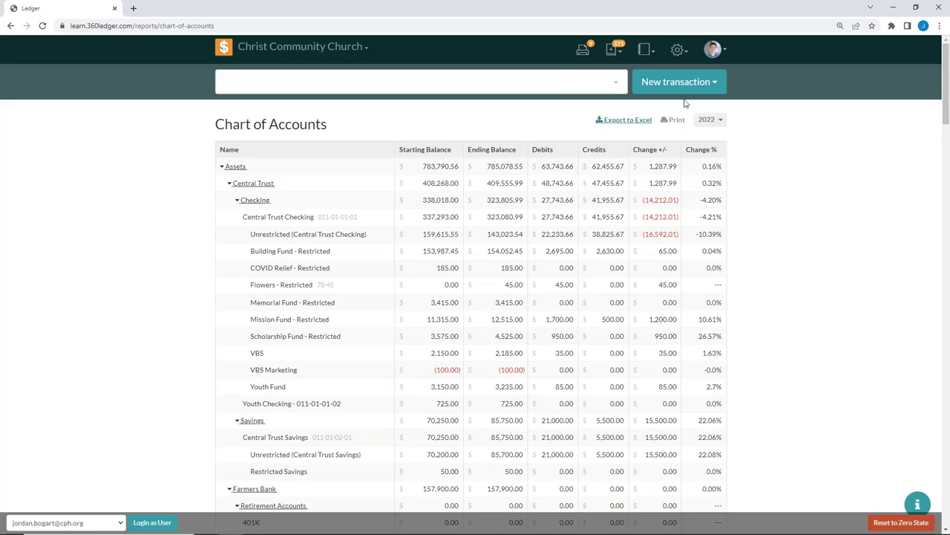
Step: Open the Balance Sheet report in Ledger and review its assets and liabilities down to the Assets less Liabilities row
{"action": "left_click", "coordinate": [658, 49]}
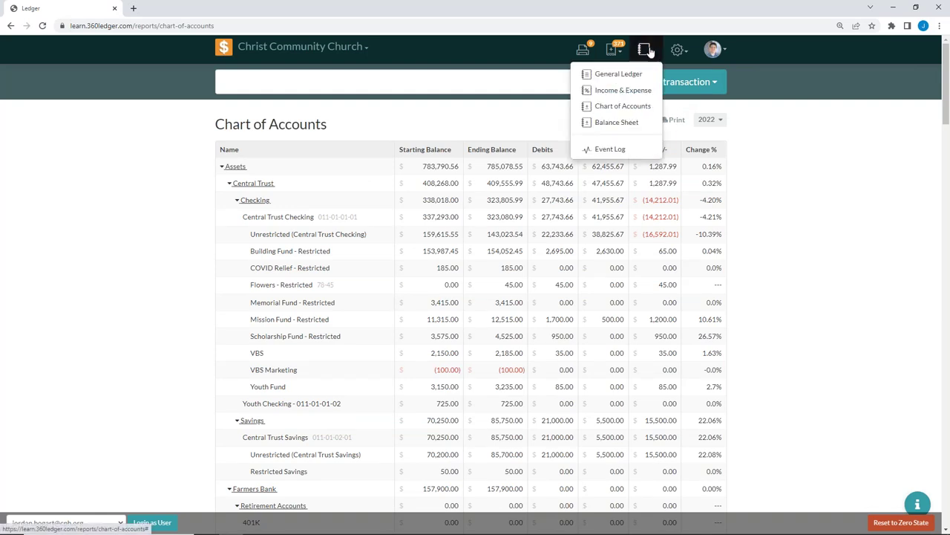
{"action": "left_click", "coordinate": [618, 126]}
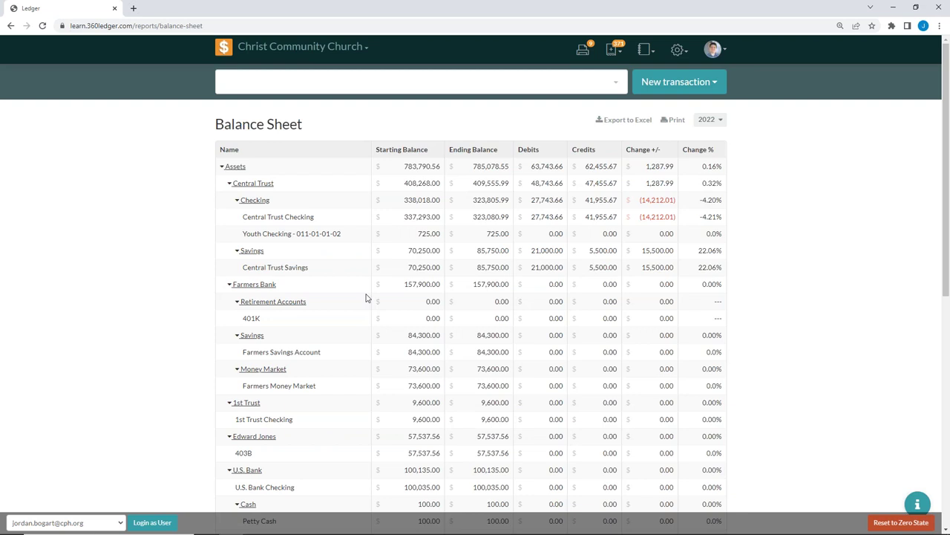
{"action": "left_click", "coordinate": [315, 215]}
{"action": "scroll", "coordinate": [247, 193], "scroll_direction": "down", "scroll_amount": 6}
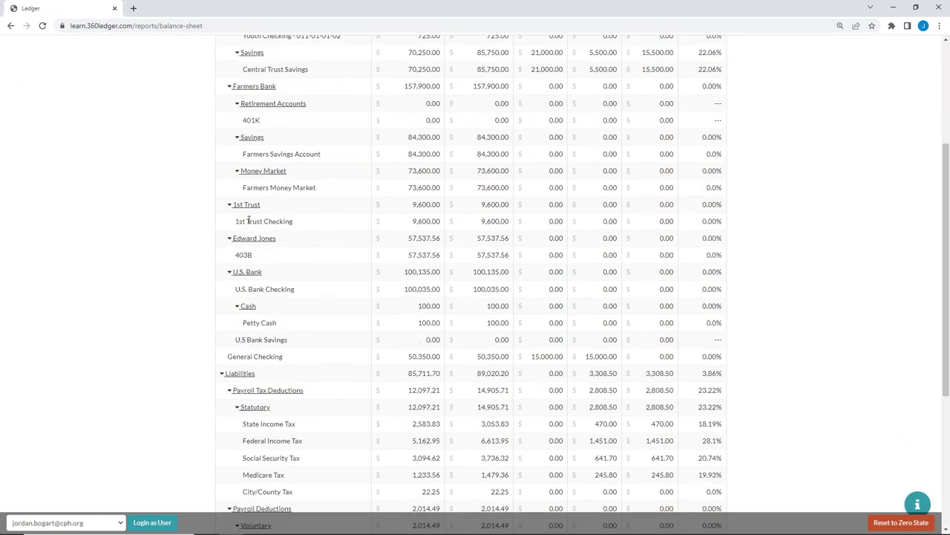
{"action": "scroll", "coordinate": [251, 225], "scroll_direction": "up", "scroll_amount": 5}
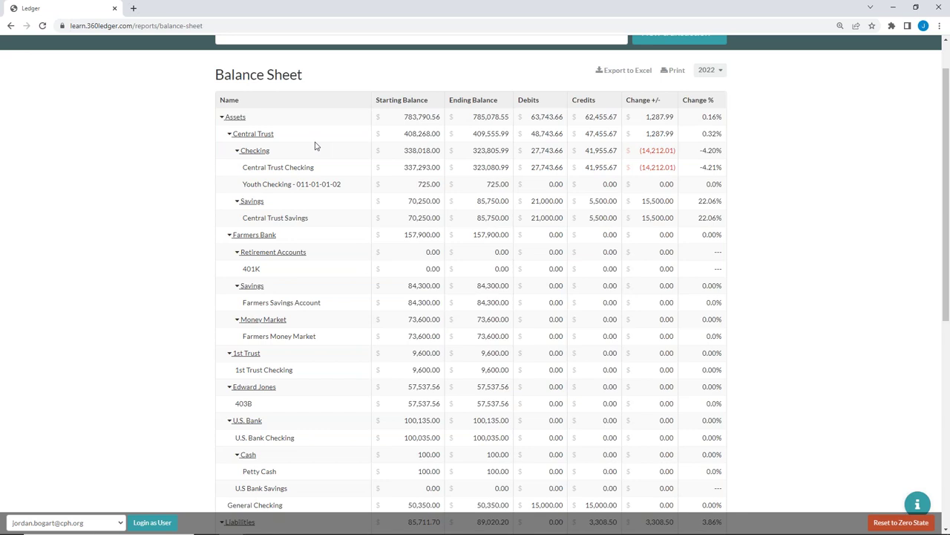
{"action": "scroll", "coordinate": [361, 299], "scroll_direction": "down", "scroll_amount": 3}
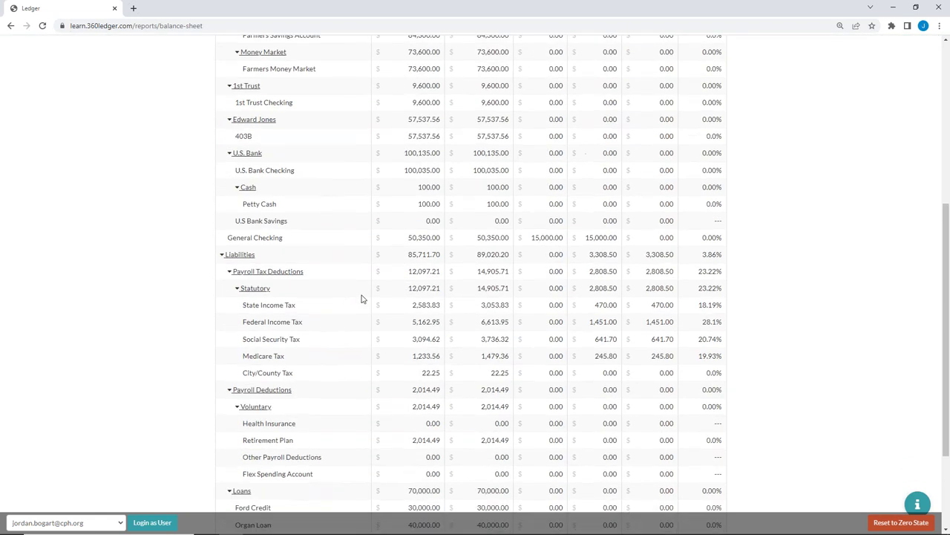
{"action": "scroll", "coordinate": [361, 299], "scroll_direction": "down", "scroll_amount": 2}
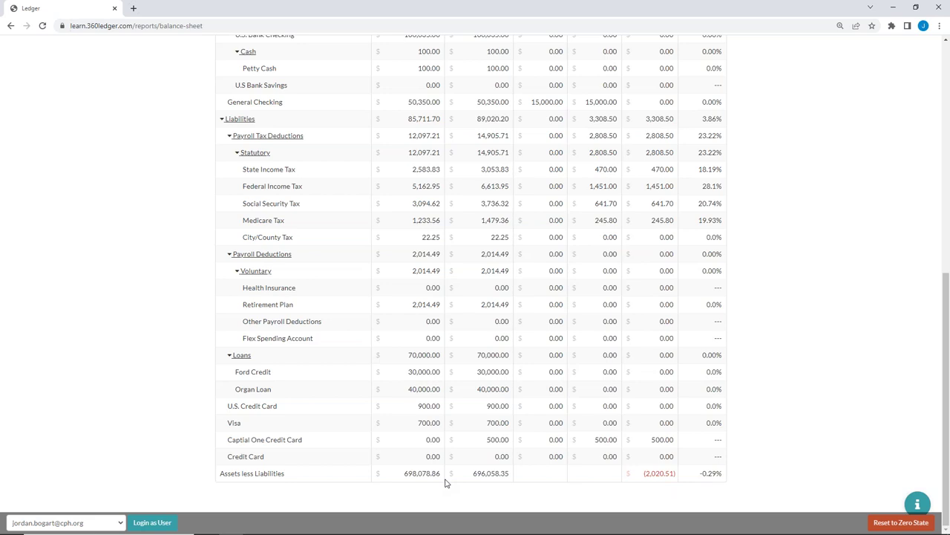
{"action": "scroll", "coordinate": [446, 483], "scroll_direction": "up", "scroll_amount": 6}
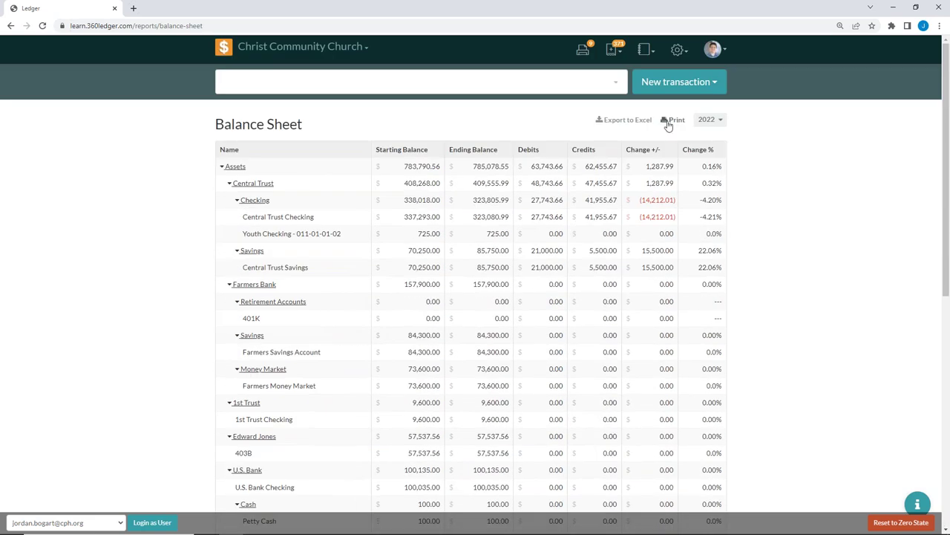
Step: Open the print preview of the 2022 Balance Sheet, cancel it, and close the print page
{"action": "left_click", "coordinate": [665, 123]}
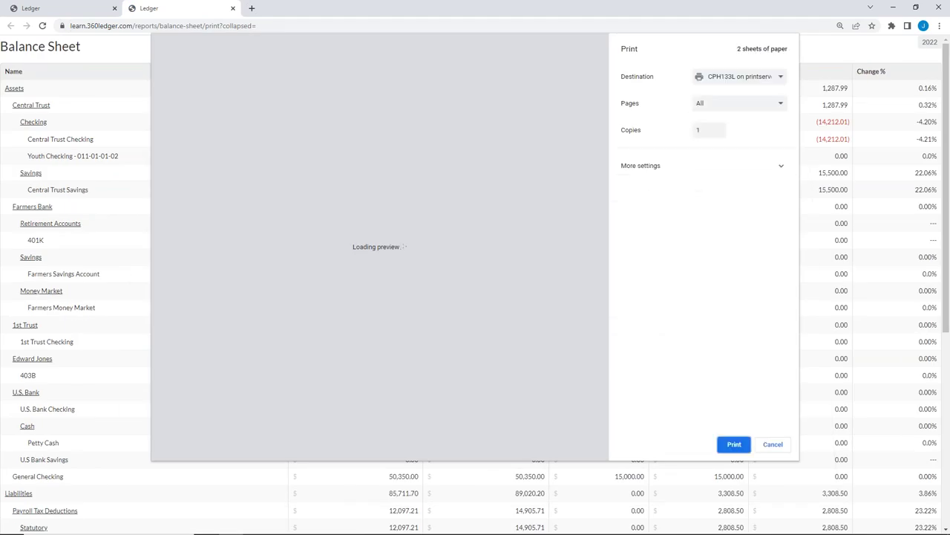
{"action": "left_click", "coordinate": [773, 446]}
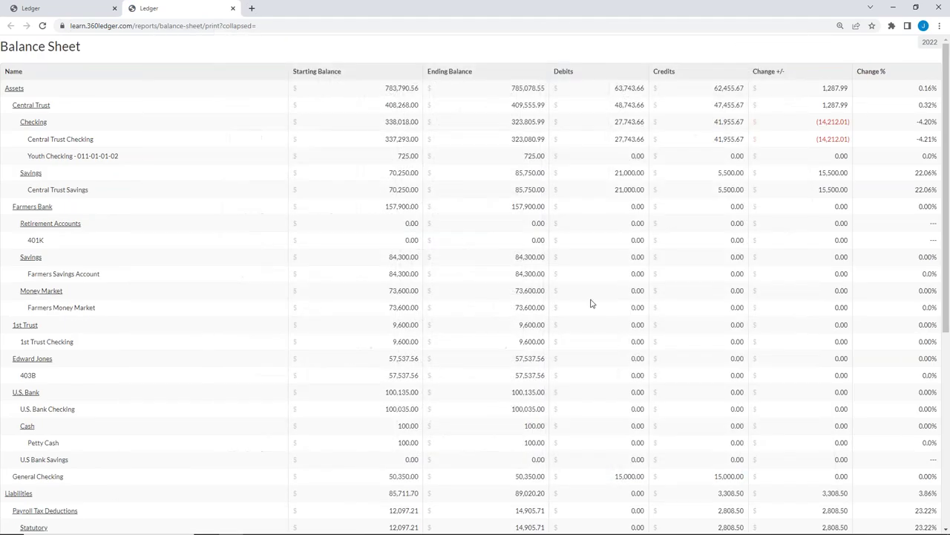
{"action": "left_click", "coordinate": [232, 8]}
Step: Export the 2022 Balance Sheet to Excel, open balance-sheet (1).xlsx with editing enabled, and close the workbook
{"action": "left_click", "coordinate": [630, 121]}
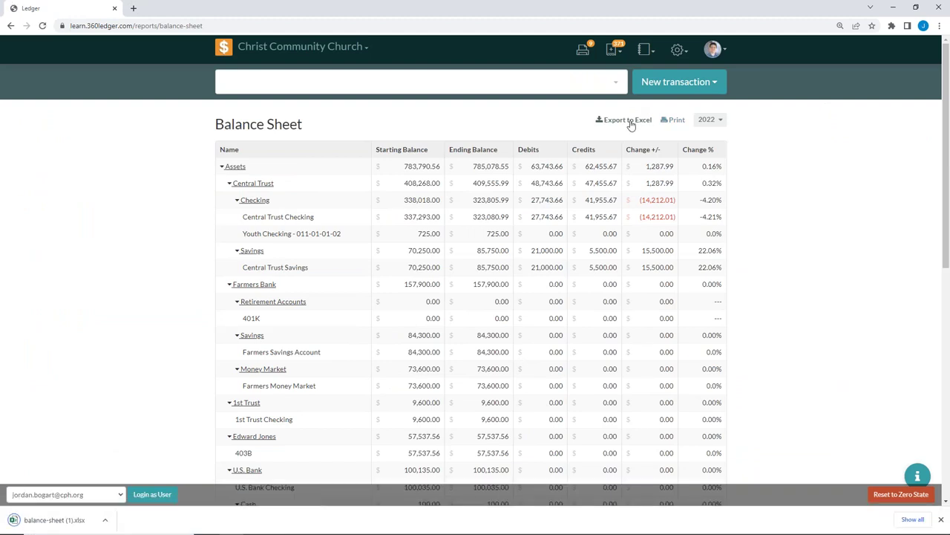
{"action": "left_click", "coordinate": [64, 525]}
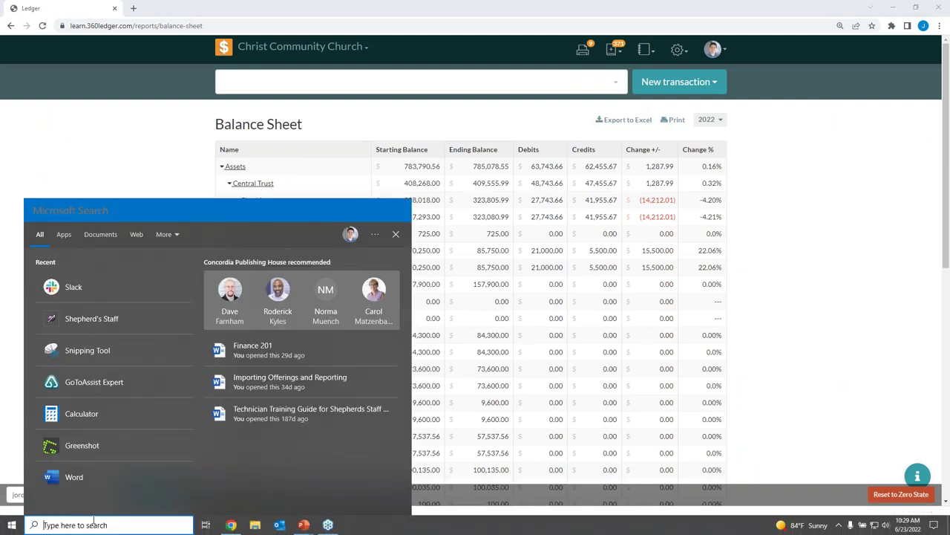
{"action": "left_click", "coordinate": [74, 519]}
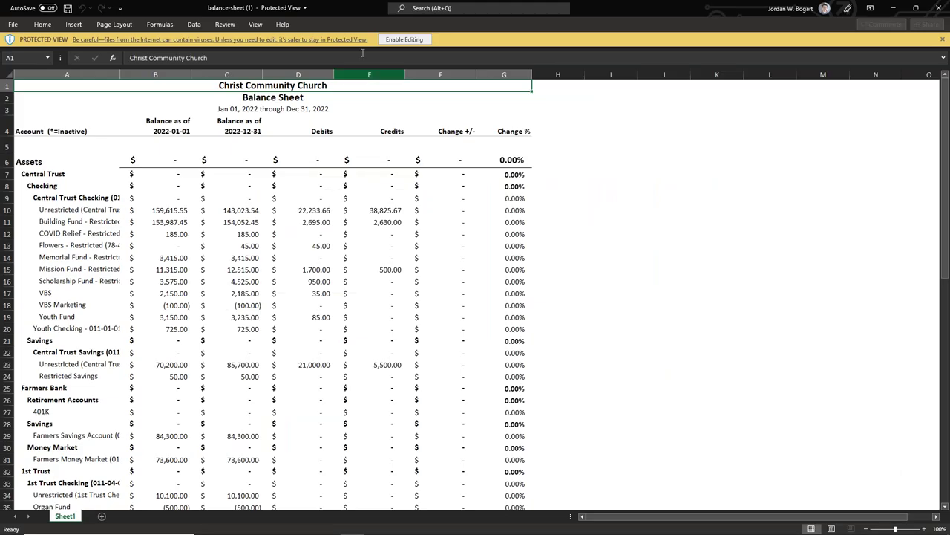
{"action": "left_click", "coordinate": [394, 40]}
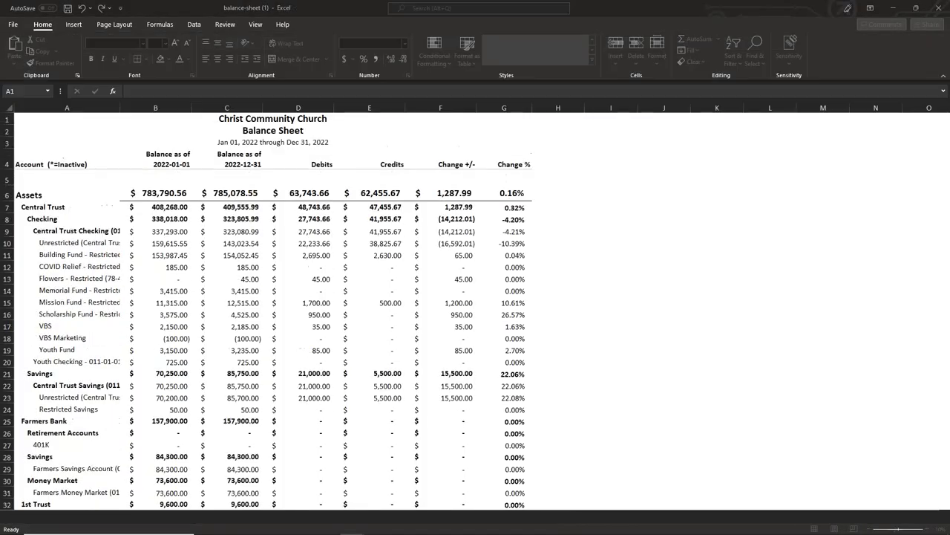
{"action": "left_click", "coordinate": [945, 9]}
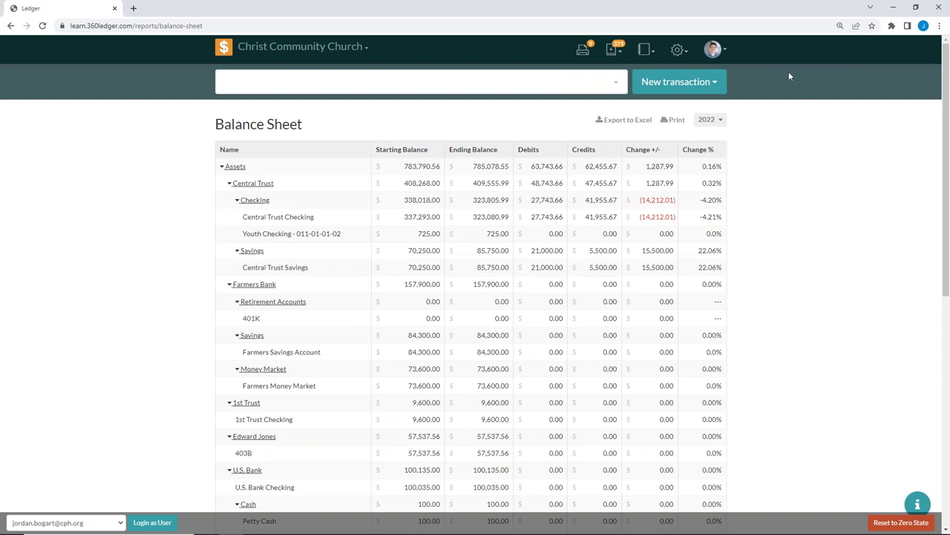
Step: Open the Budgets page from the Ledger settings and check which fiscal years are available, keeping 2022
{"action": "left_click", "coordinate": [678, 50]}
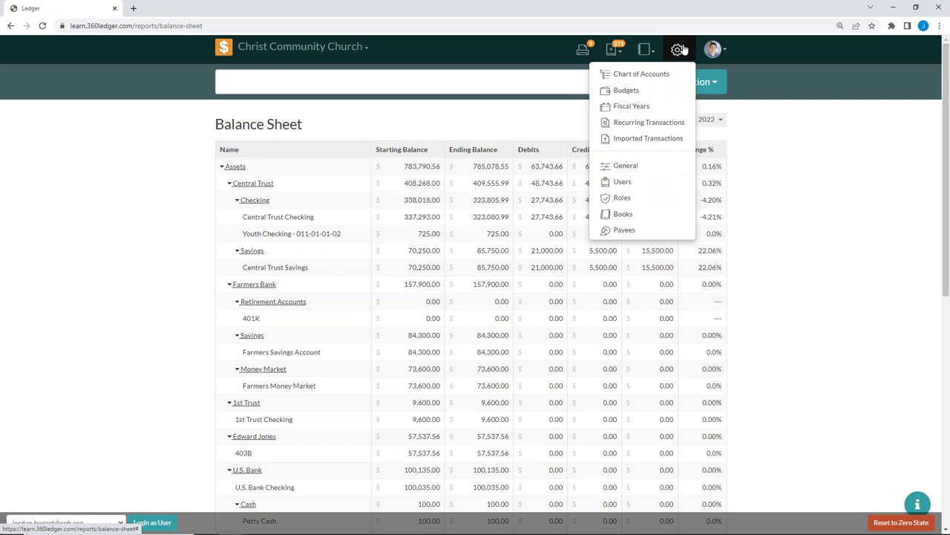
{"action": "left_click", "coordinate": [668, 95]}
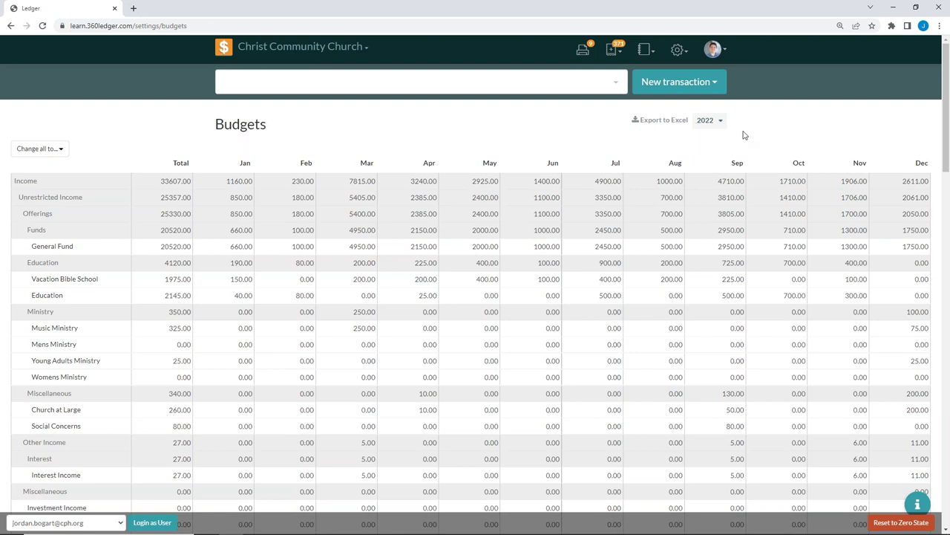
{"action": "left_click", "coordinate": [718, 124]}
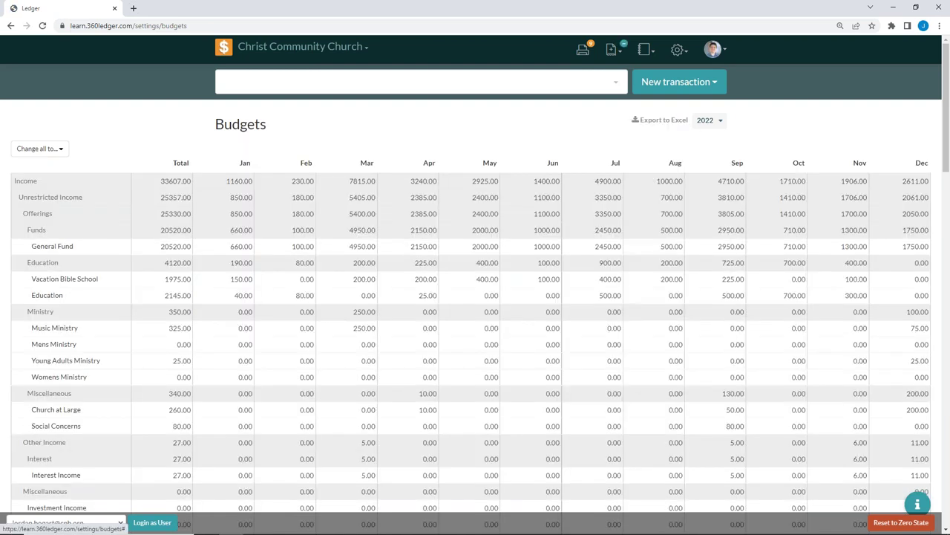
{"action": "left_click", "coordinate": [705, 122]}
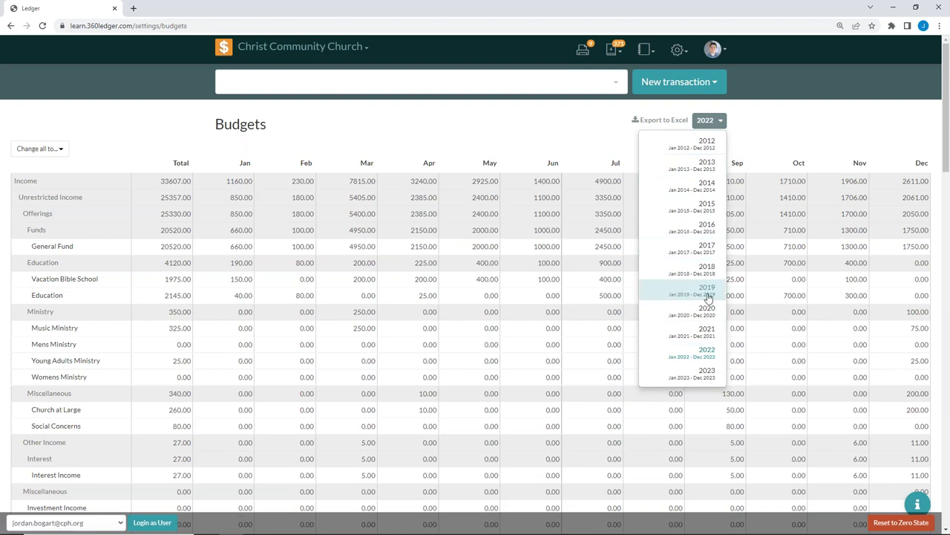
{"action": "left_click", "coordinate": [777, 126]}
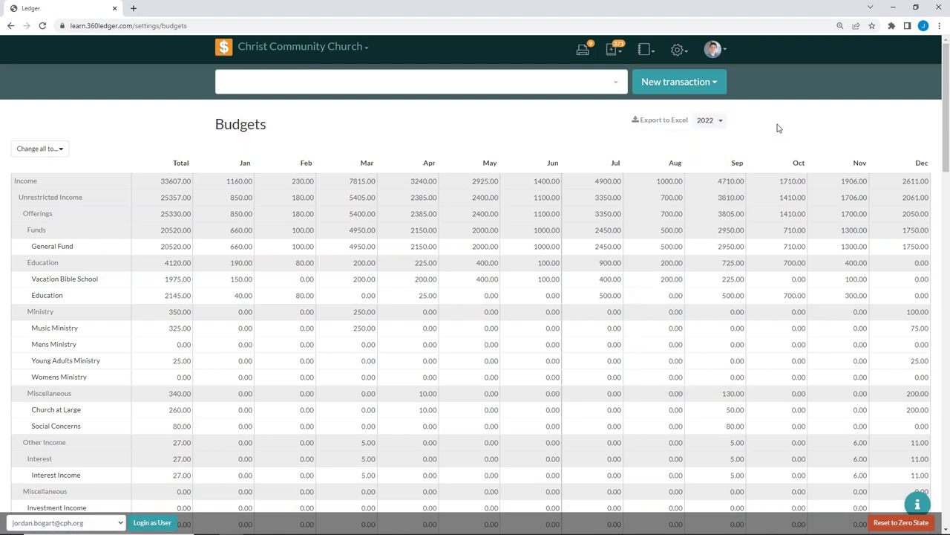
Step: Export the 2022 budgets to Excel and open the downloaded budgets (4).xlsx workbook
{"action": "left_click", "coordinate": [662, 126]}
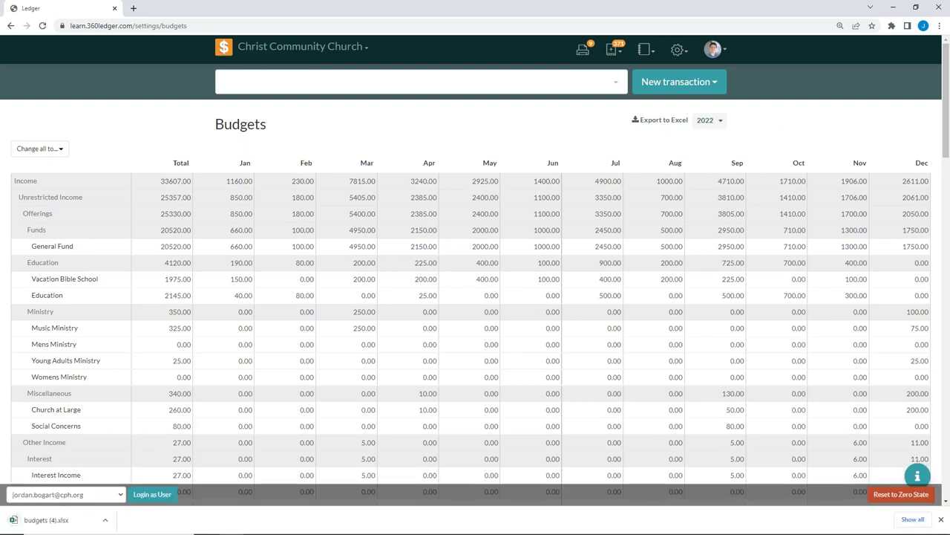
{"action": "left_click", "coordinate": [58, 519]}
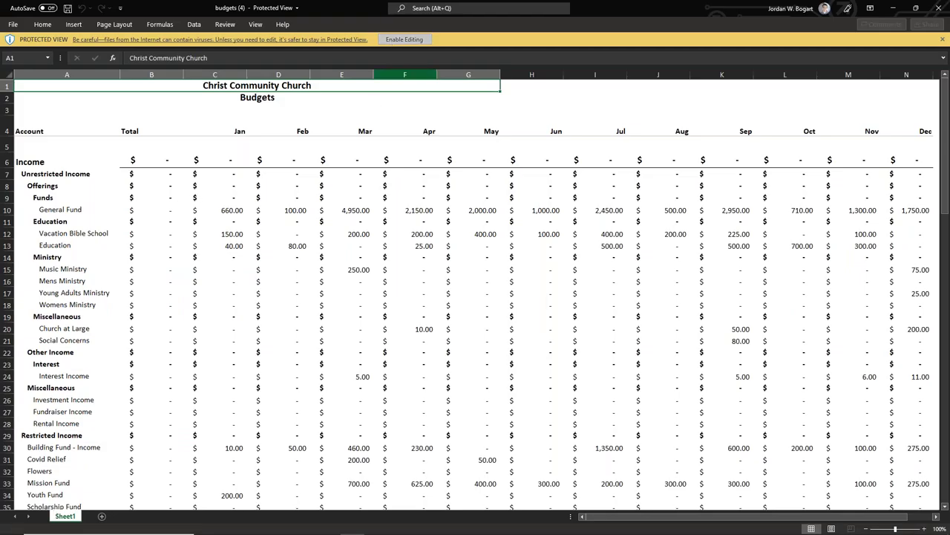
Step: Enable editing in the exported budgets (4) workbook, check the file options, and return to the sheet
{"action": "left_click", "coordinate": [404, 40]}
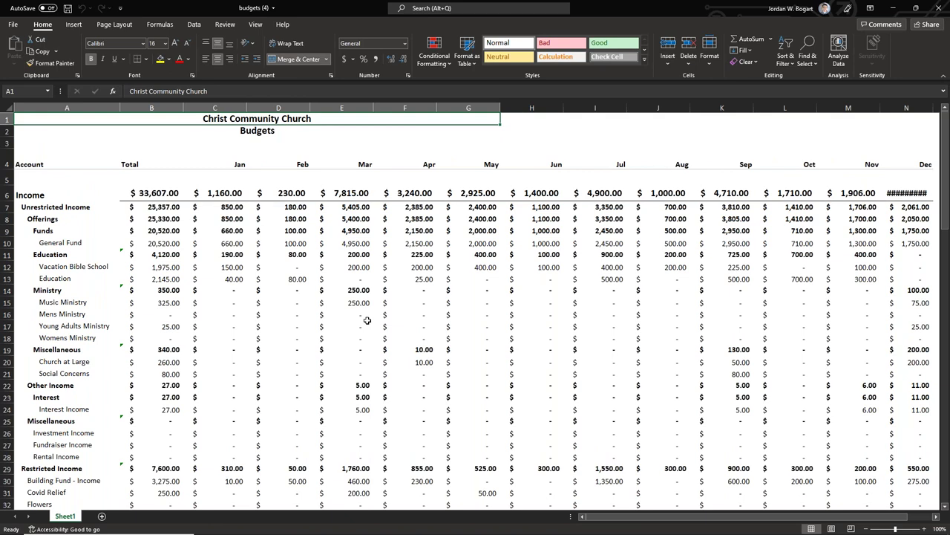
{"action": "left_click", "coordinate": [15, 25]}
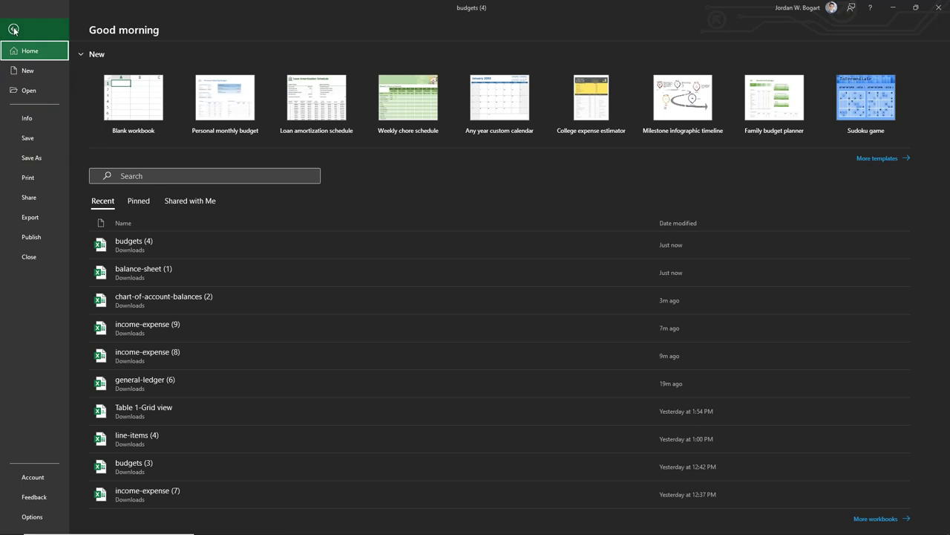
{"action": "left_click", "coordinate": [13, 29]}
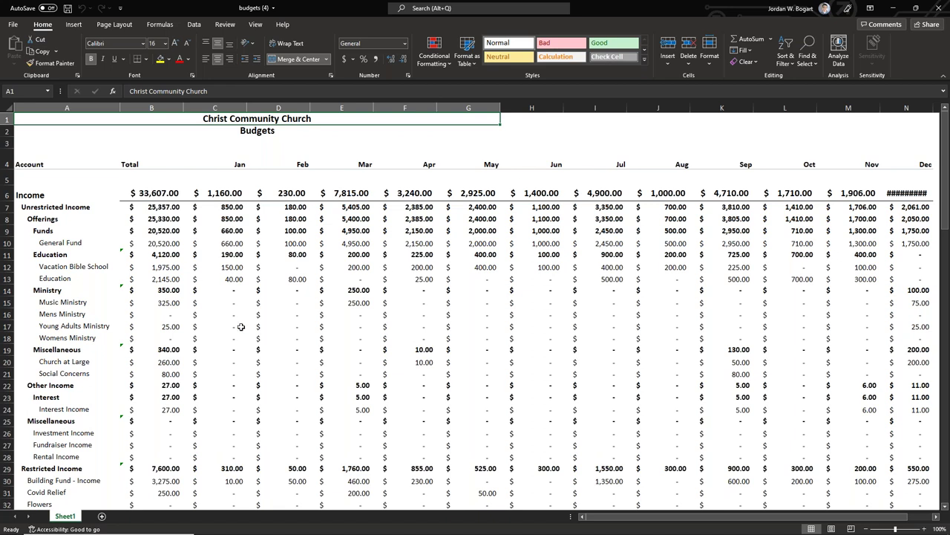
Step: Set the Music Ministry budget to 100 for January and 200 for February
{"action": "left_click", "coordinate": [168, 304]}
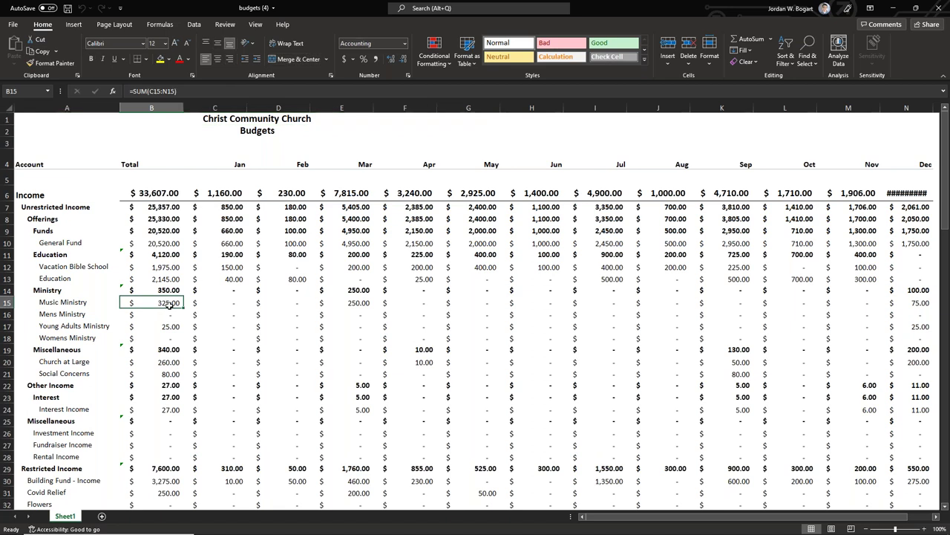
{"action": "left_click", "coordinate": [232, 307]}
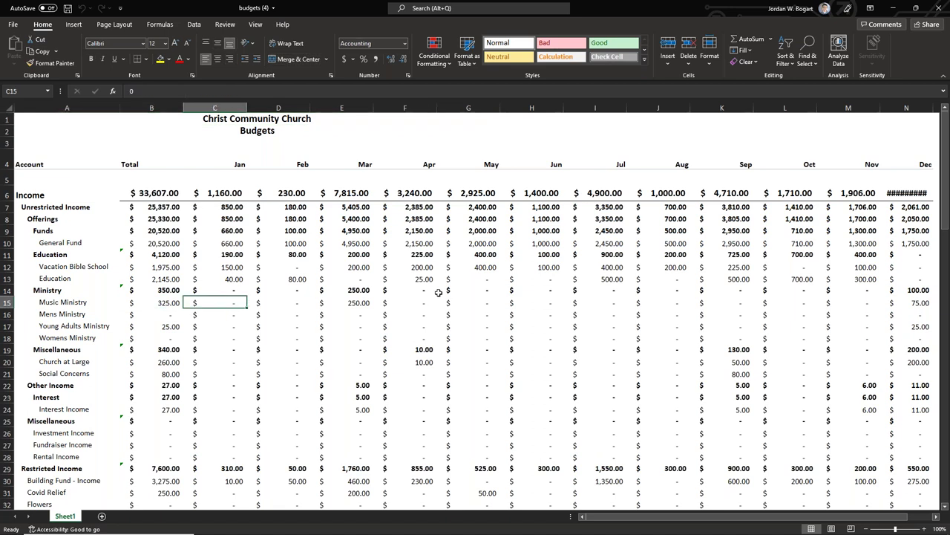
{"action": "type", "text": "100"}
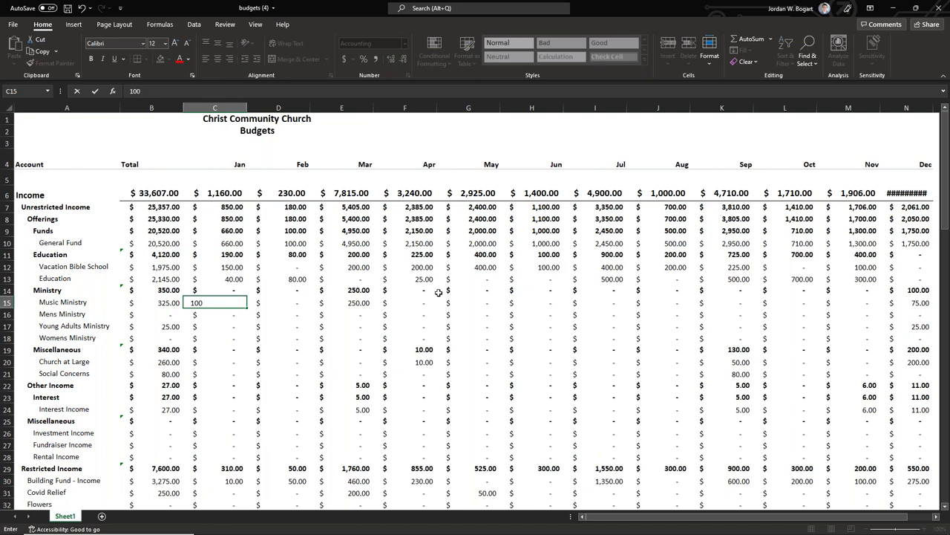
{"action": "key", "text": "Tab"}
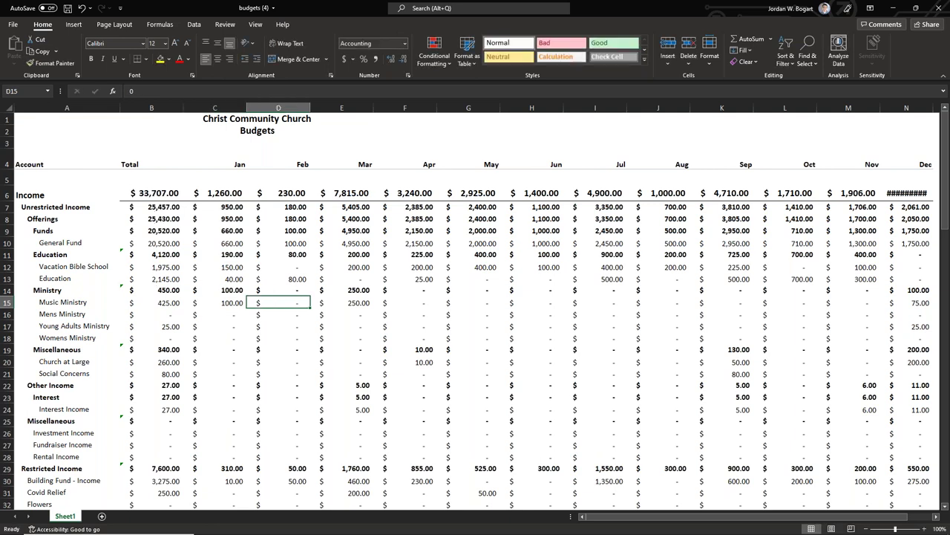
{"action": "type", "text": "200"}
{"action": "key", "text": "Tab"}
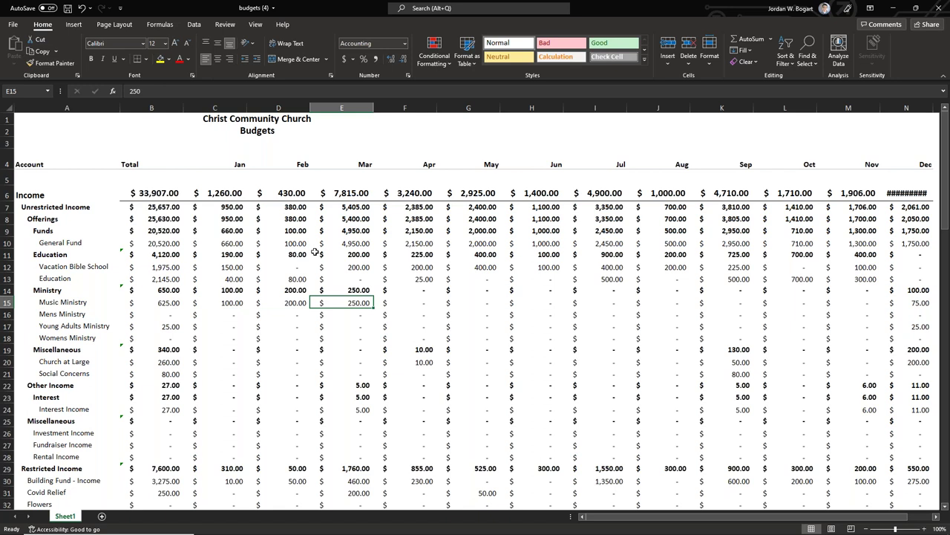
Step: Copy the whole worksheet, paste it into the browser's Ledger Budgets grid starting at the Income total, and reload the page to discard it
{"action": "left_click", "coordinate": [18, 117]}
{"action": "left_click", "coordinate": [7, 108]}
{"action": "right_click", "coordinate": [34, 128]}
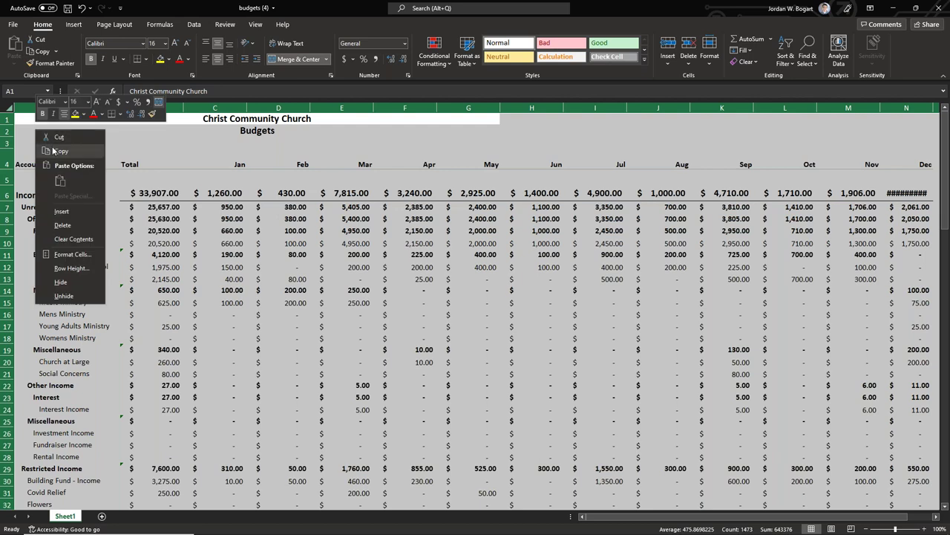
{"action": "left_click", "coordinate": [59, 151]}
{"action": "key", "text": "alt+Tab"}
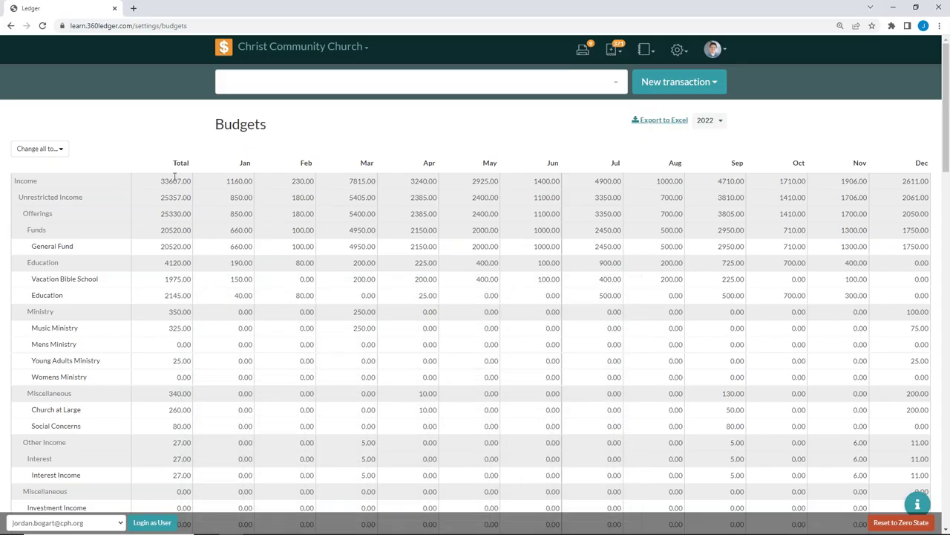
{"action": "left_click", "coordinate": [163, 180]}
{"action": "right_click", "coordinate": [163, 179]}
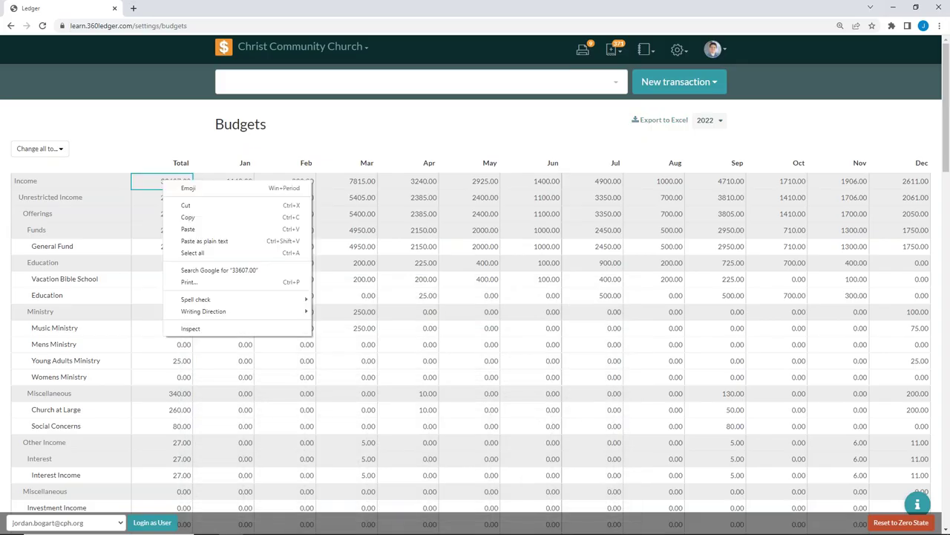
{"action": "left_click", "coordinate": [188, 228]}
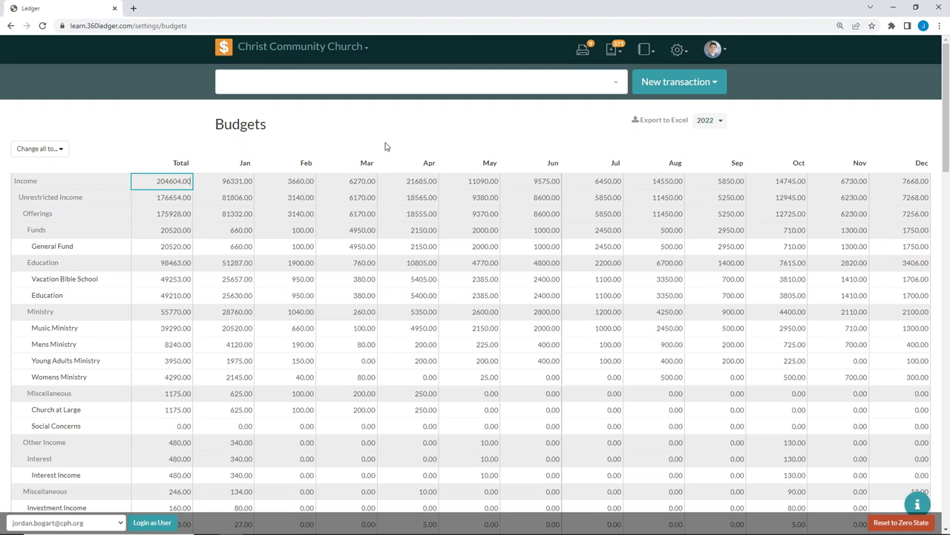
{"action": "left_click", "coordinate": [42, 26]}
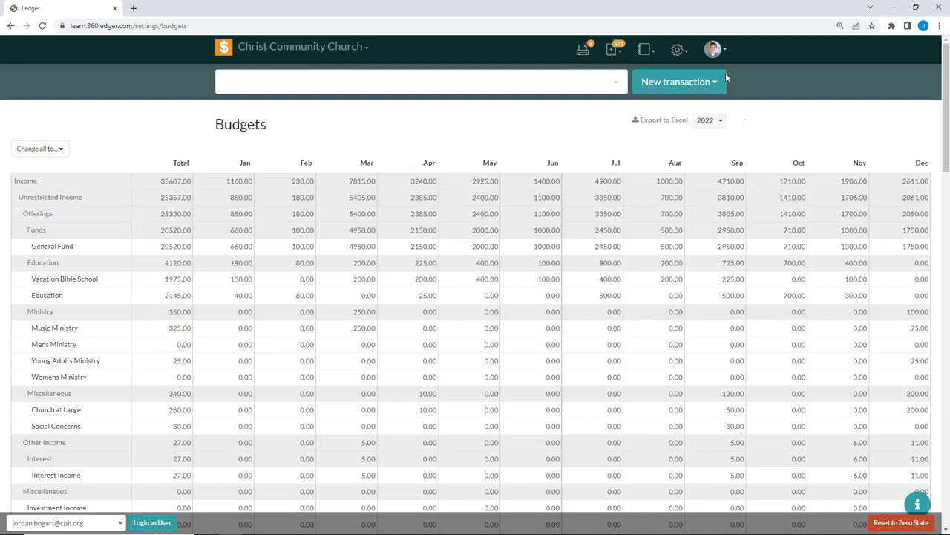
Step: Open the individual payee listed just below Ameren Electric from the Payees settings and check the date range options, keeping 2022
{"action": "left_click", "coordinate": [677, 49]}
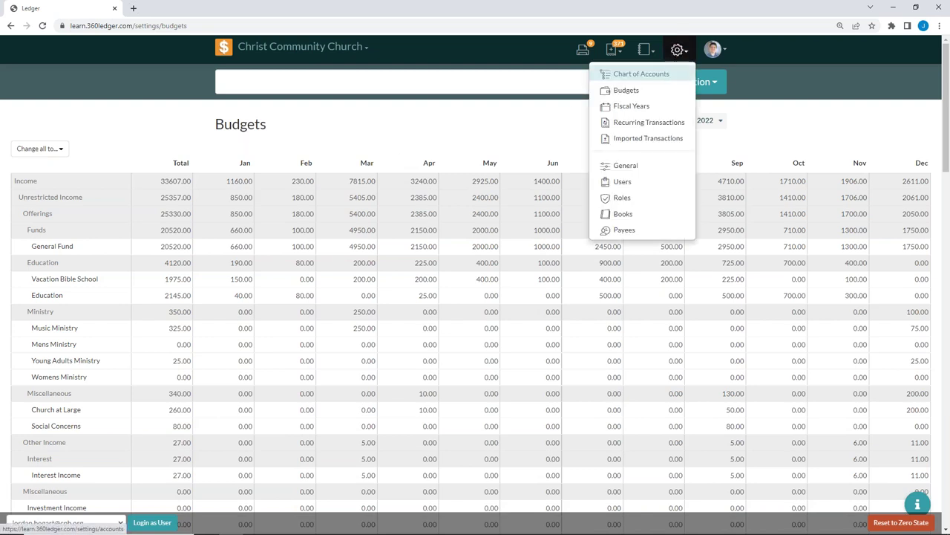
{"action": "left_click", "coordinate": [622, 232]}
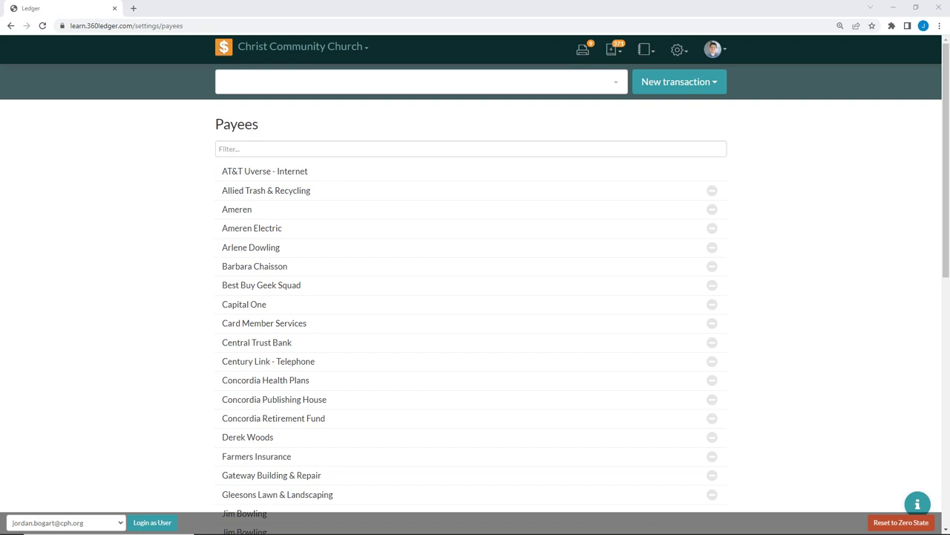
{"action": "mouse_move", "coordinate": [240, 276]}
{"action": "mouse_move", "coordinate": [295, 256]}
{"action": "left_click", "coordinate": [299, 248]}
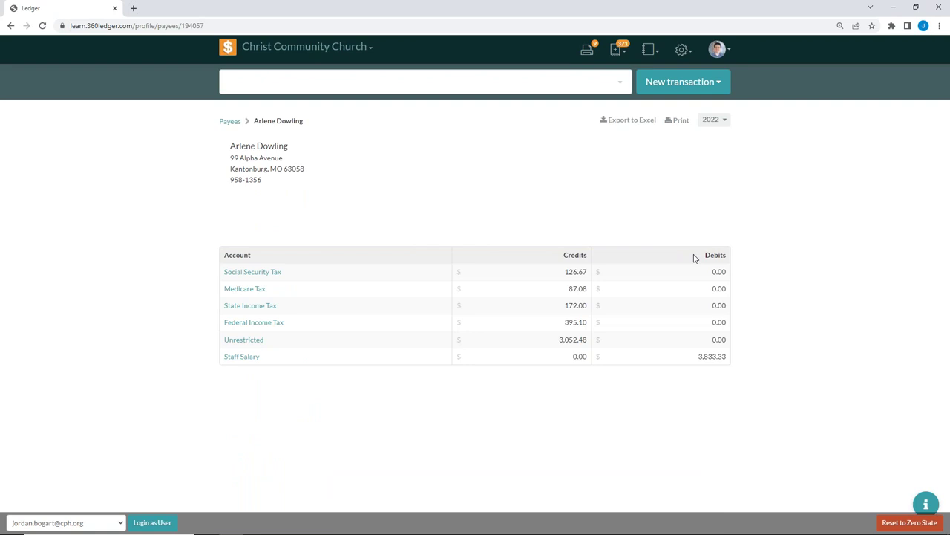
{"action": "left_click", "coordinate": [711, 121]}
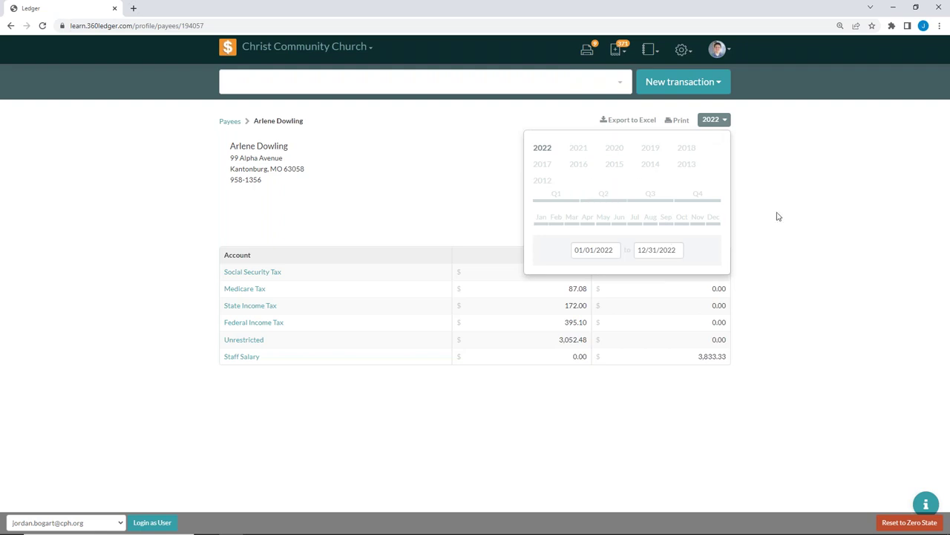
{"action": "left_click", "coordinate": [724, 121]}
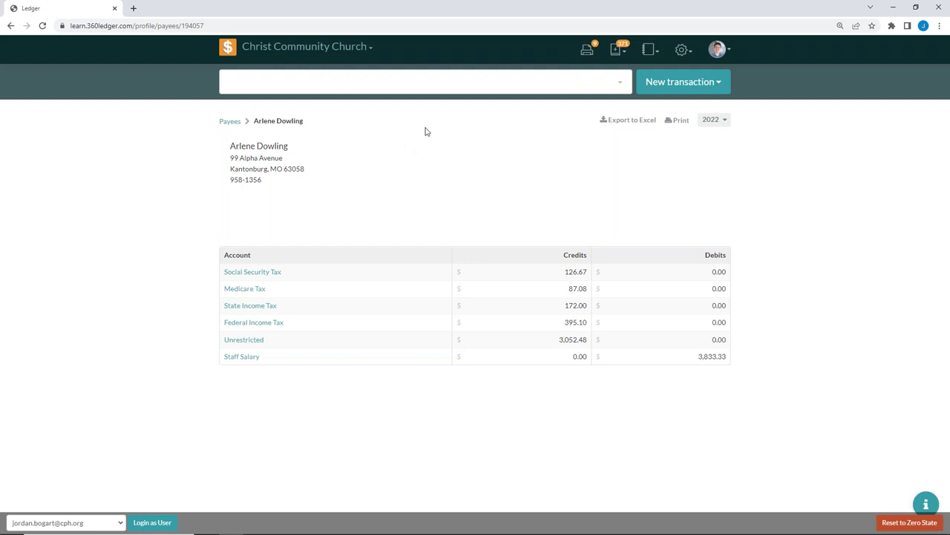
Step: Open the General Ledger report, filter it to only the individual payee listed below Ameren Electric, and review the transactions
{"action": "left_click", "coordinate": [648, 49]}
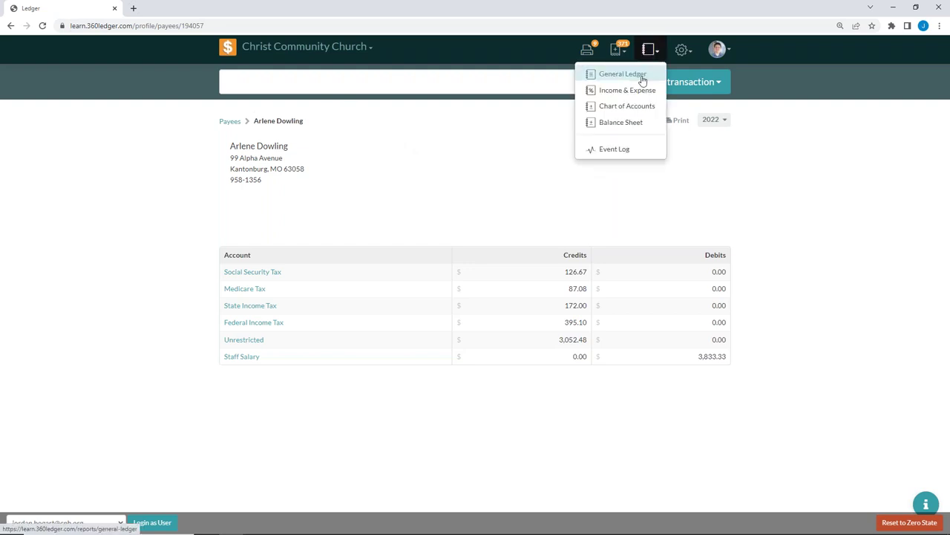
{"action": "left_click", "coordinate": [642, 74]}
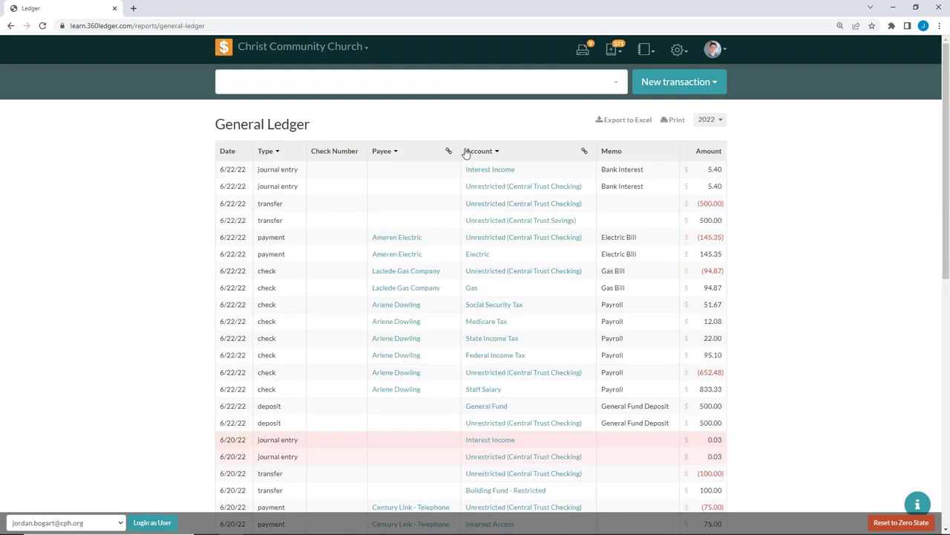
{"action": "left_click", "coordinate": [468, 153]}
{"action": "left_click", "coordinate": [380, 153]}
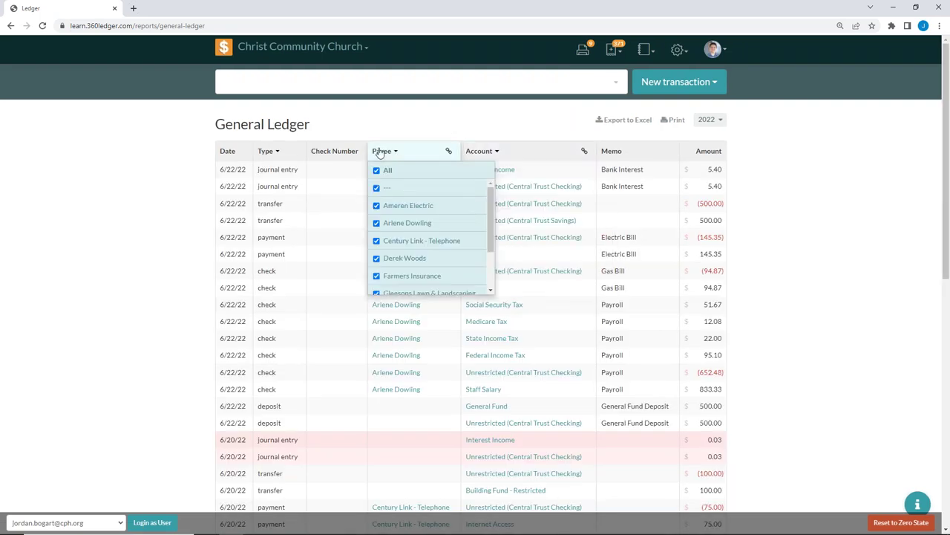
{"action": "left_click", "coordinate": [377, 172]}
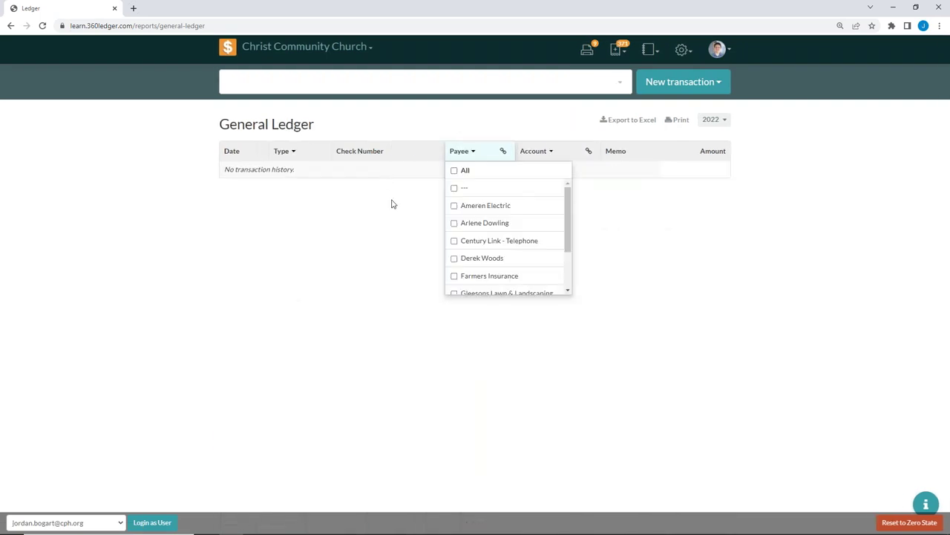
{"action": "left_click", "coordinate": [452, 222]}
{"action": "left_click", "coordinate": [88, 172]}
{"action": "scroll", "coordinate": [119, 163], "scroll_direction": "down", "scroll_amount": 2}
{"action": "scroll", "coordinate": [129, 189], "scroll_direction": "up", "scroll_amount": 2}
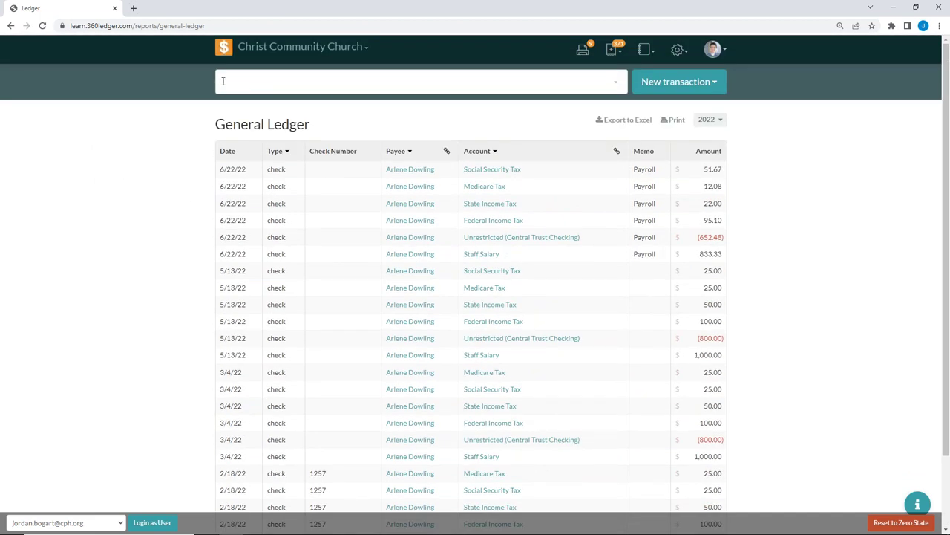
Step: Return to the Home page and drill down through Expenses, Church Expenses, and Automotive to the Vehicle - Insurance account
{"action": "left_click", "coordinate": [224, 47]}
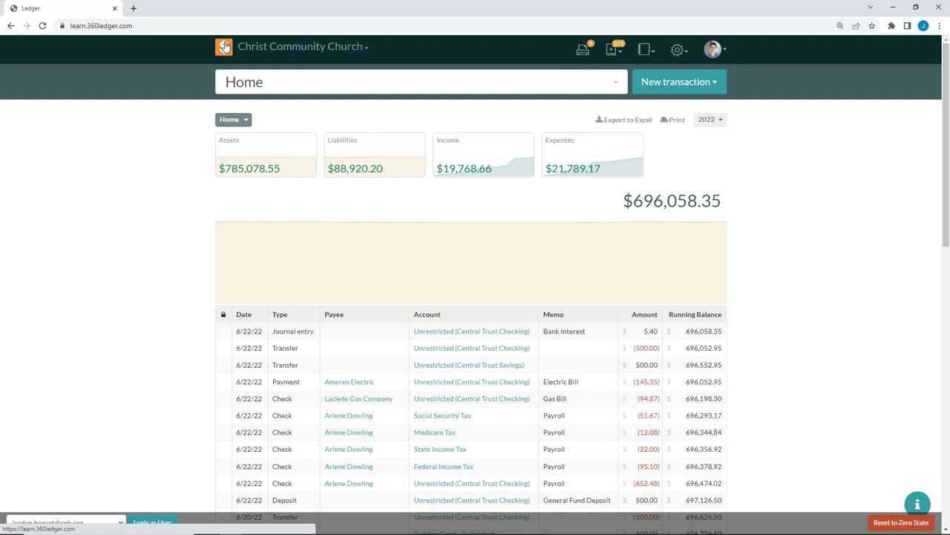
{"action": "mouse_move", "coordinate": [335, 211]}
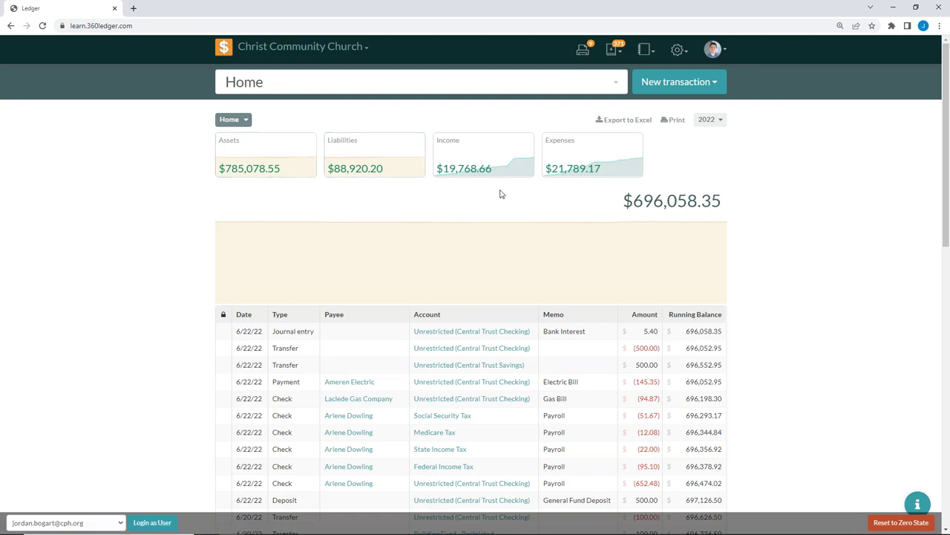
{"action": "left_click", "coordinate": [578, 154]}
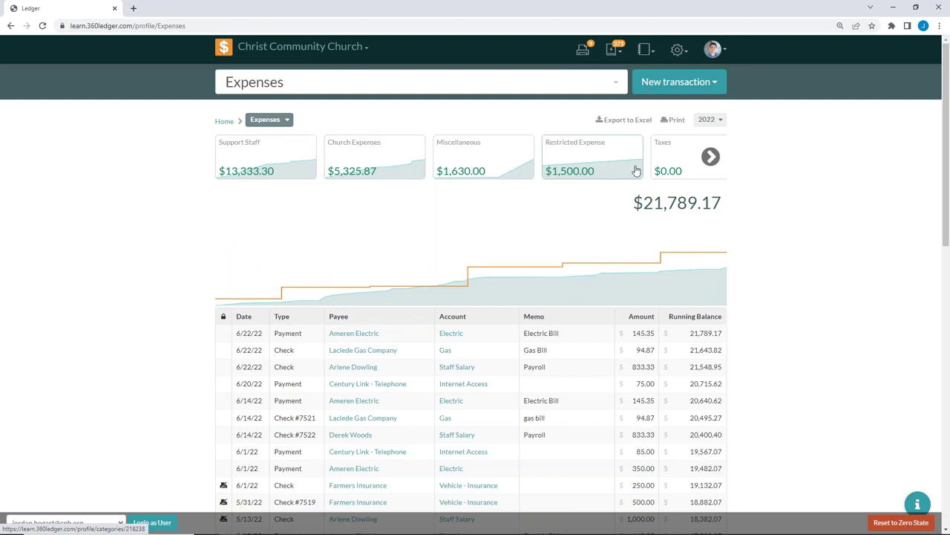
{"action": "left_click", "coordinate": [710, 158]}
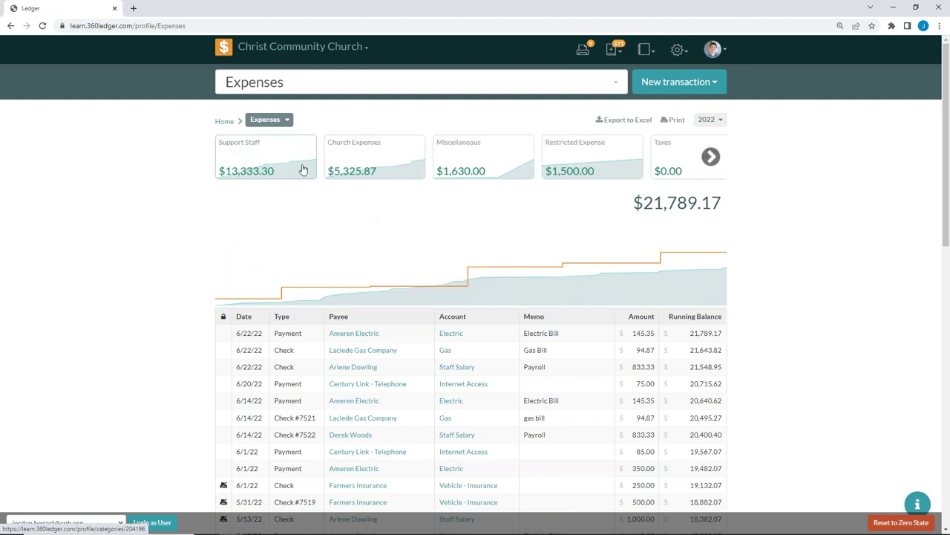
{"action": "left_click", "coordinate": [347, 153]}
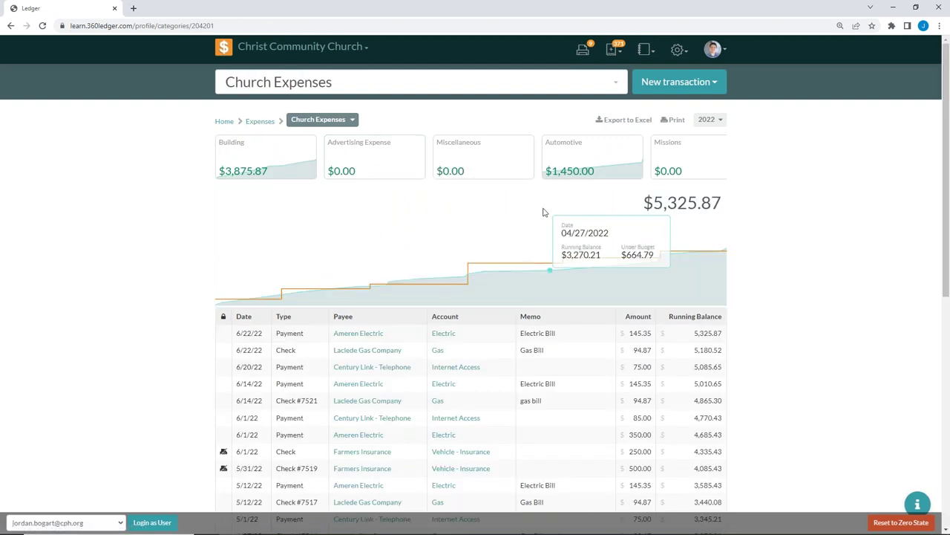
{"action": "left_click", "coordinate": [715, 157]}
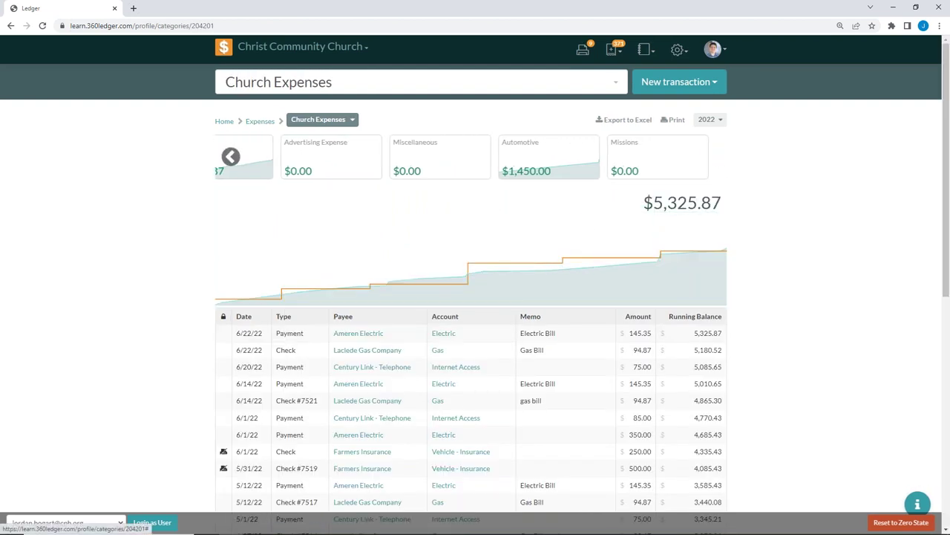
{"action": "left_click", "coordinate": [537, 152]}
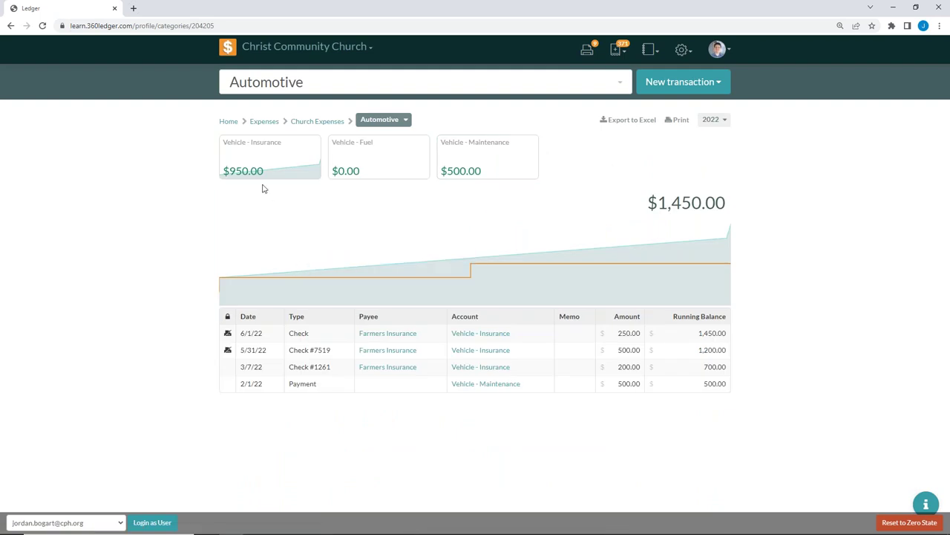
{"action": "left_click", "coordinate": [259, 161]}
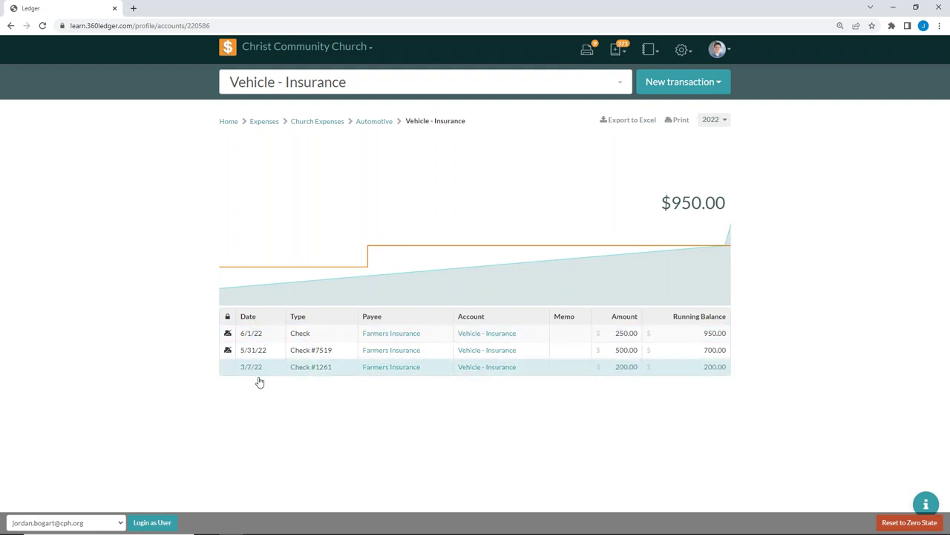
Step: Check the date range options for the Vehicle - Insurance account, keep 2022, and return to the Home page
{"action": "left_click", "coordinate": [716, 121]}
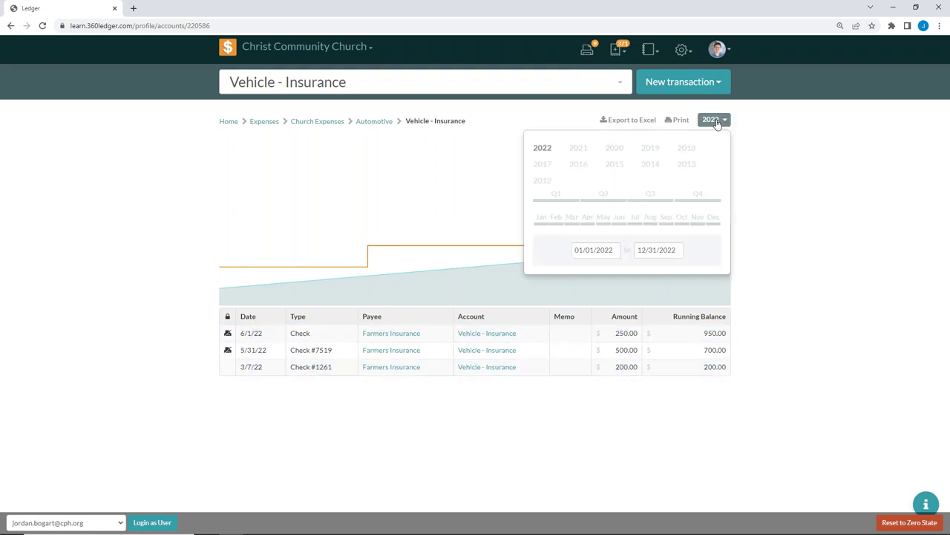
{"action": "left_click", "coordinate": [716, 121]}
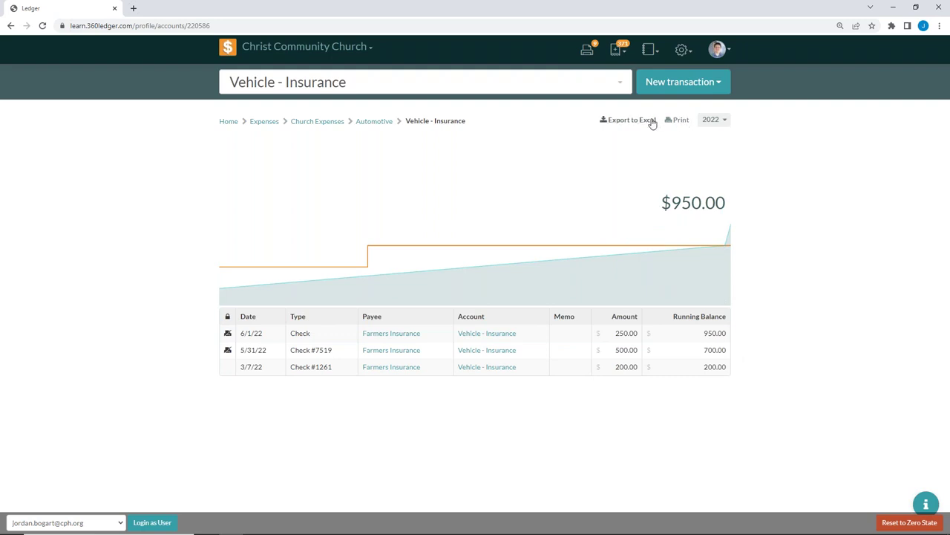
{"action": "left_click", "coordinate": [226, 121]}
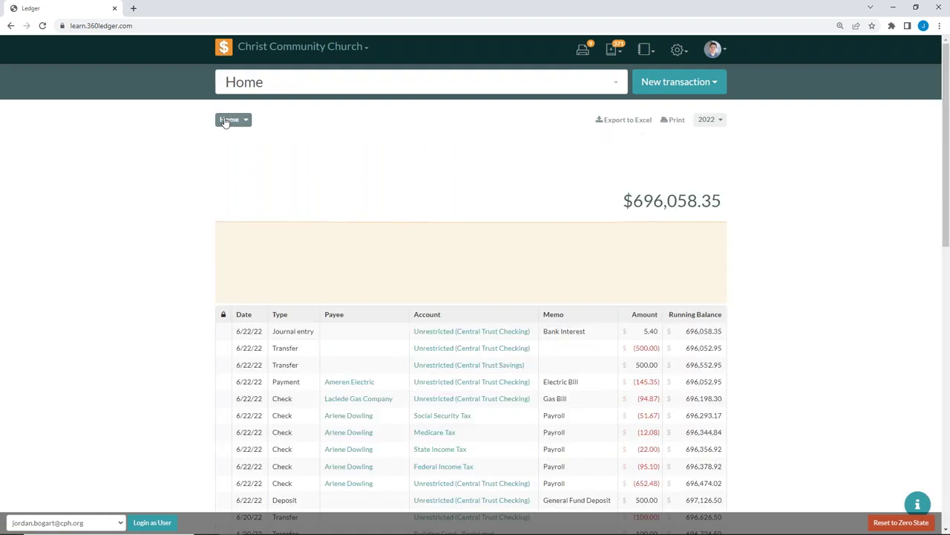
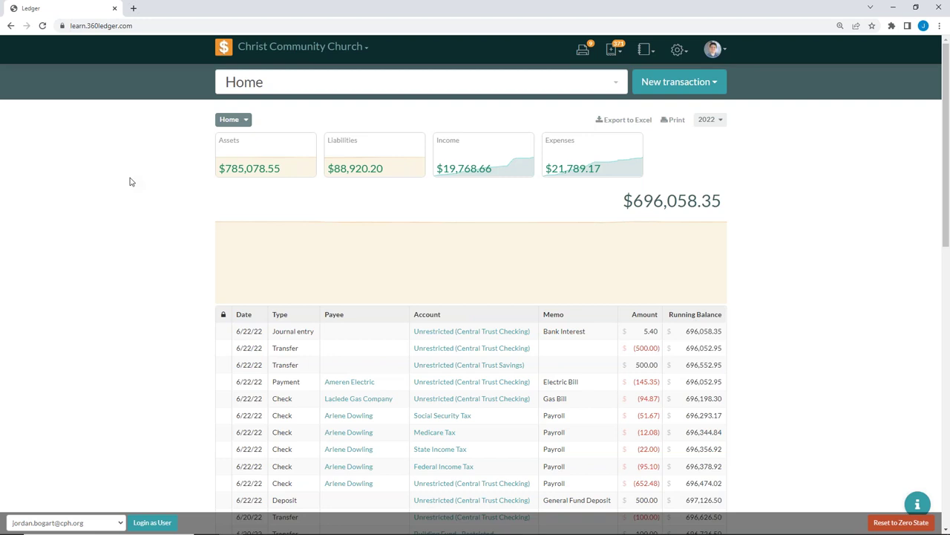
Step: Review the Home page's 2022 transactions from June back to April, noting dates and which entries are already reconciled
{"action": "scroll", "coordinate": [133, 226], "scroll_direction": "down", "scroll_amount": 3}
{"action": "scroll", "coordinate": [172, 194], "scroll_direction": "up", "scroll_amount": 3}
{"action": "scroll", "coordinate": [34, 184], "scroll_direction": "down", "scroll_amount": 3}
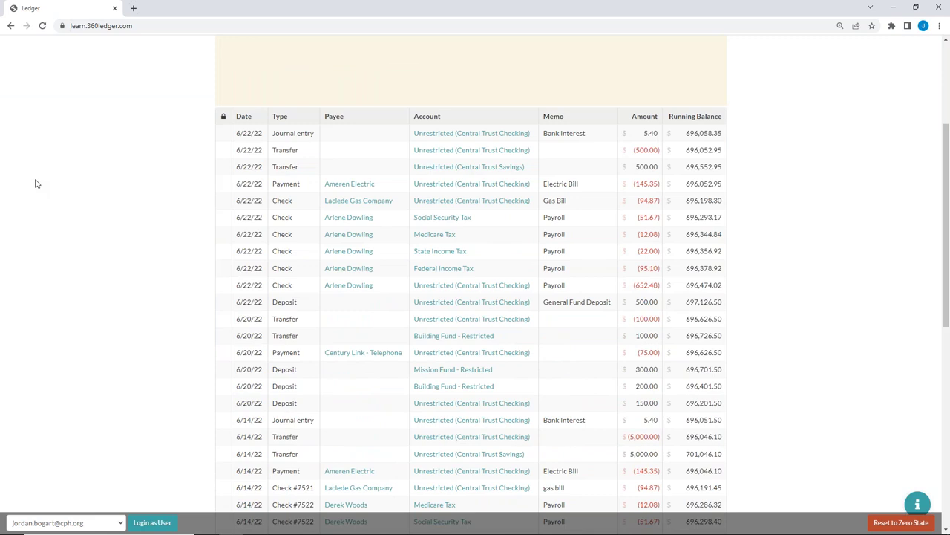
{"action": "scroll", "coordinate": [44, 184], "scroll_direction": "up", "scroll_amount": 3}
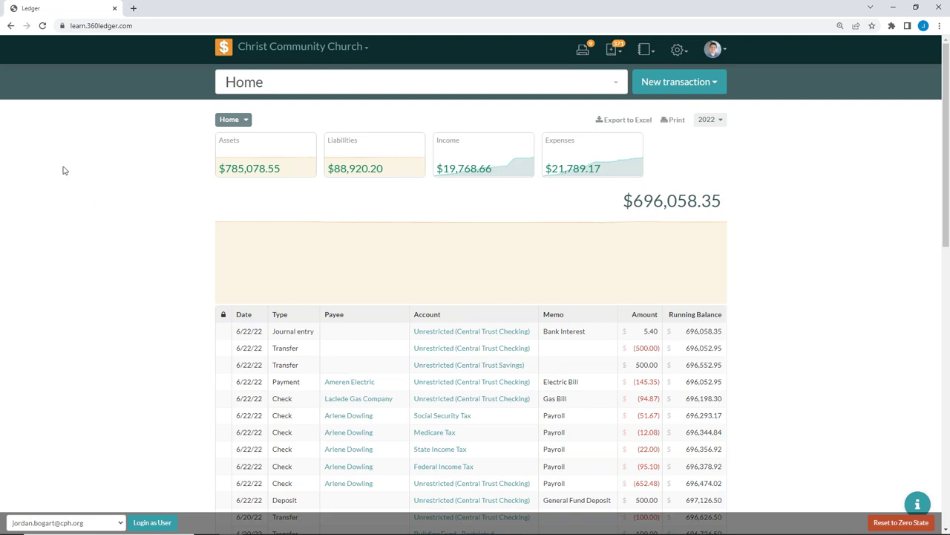
{"action": "scroll", "coordinate": [74, 189], "scroll_direction": "down", "scroll_amount": 7}
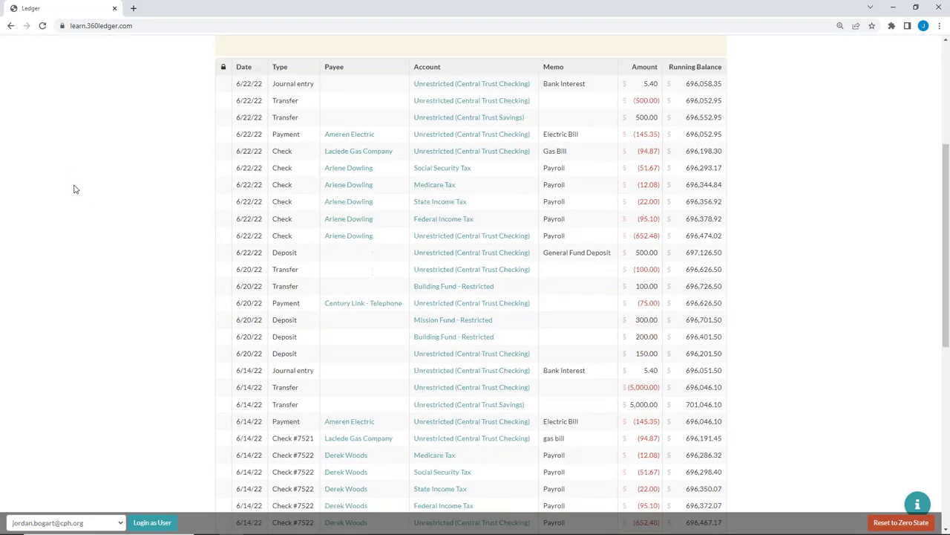
{"action": "scroll", "coordinate": [75, 190], "scroll_direction": "up", "scroll_amount": 1}
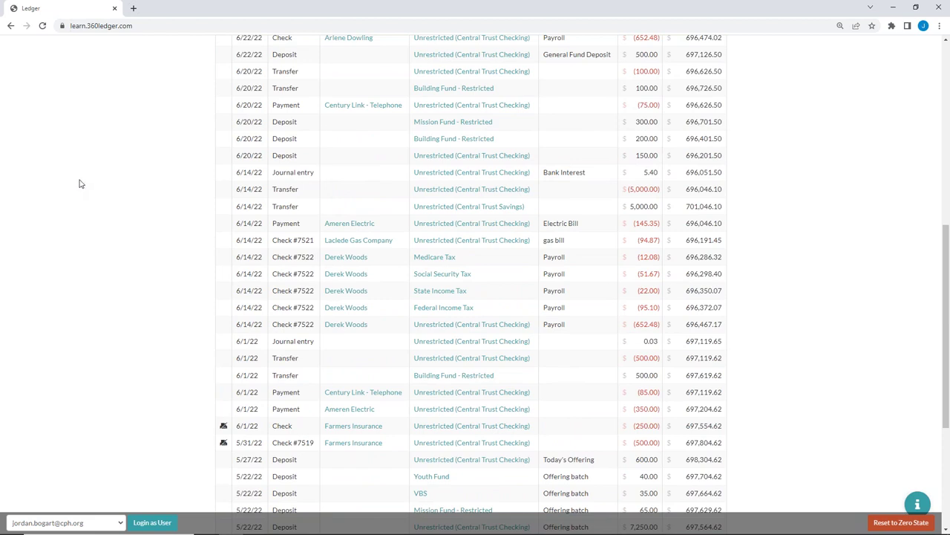
{"action": "scroll", "coordinate": [78, 186], "scroll_direction": "down", "scroll_amount": 3}
{"action": "scroll", "coordinate": [81, 183], "scroll_direction": "down", "scroll_amount": 5}
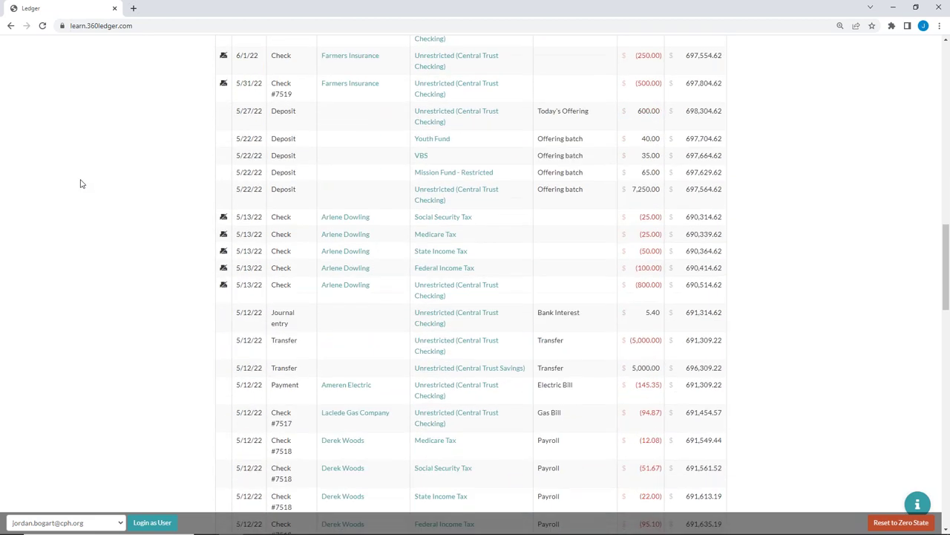
{"action": "scroll", "coordinate": [82, 183], "scroll_direction": "down", "scroll_amount": 1}
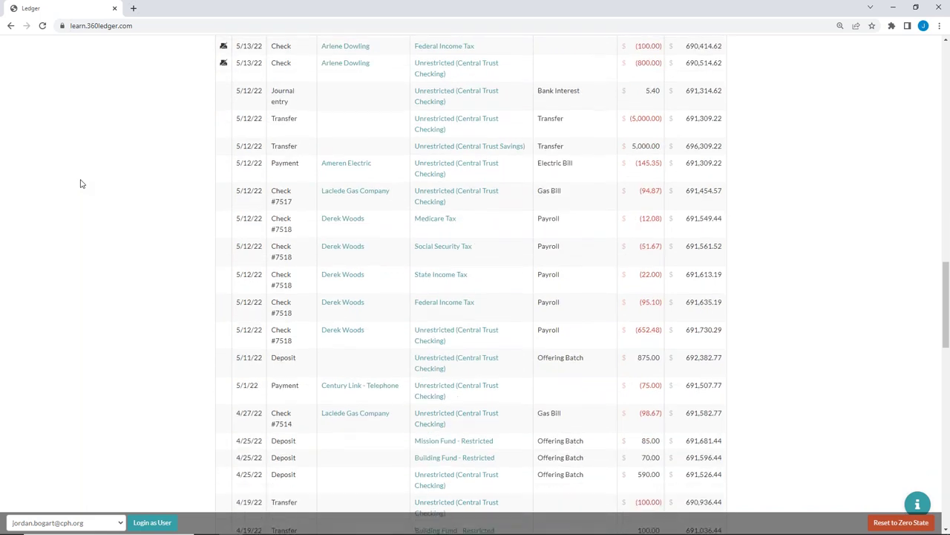
{"action": "scroll", "coordinate": [82, 184], "scroll_direction": "down", "scroll_amount": 3}
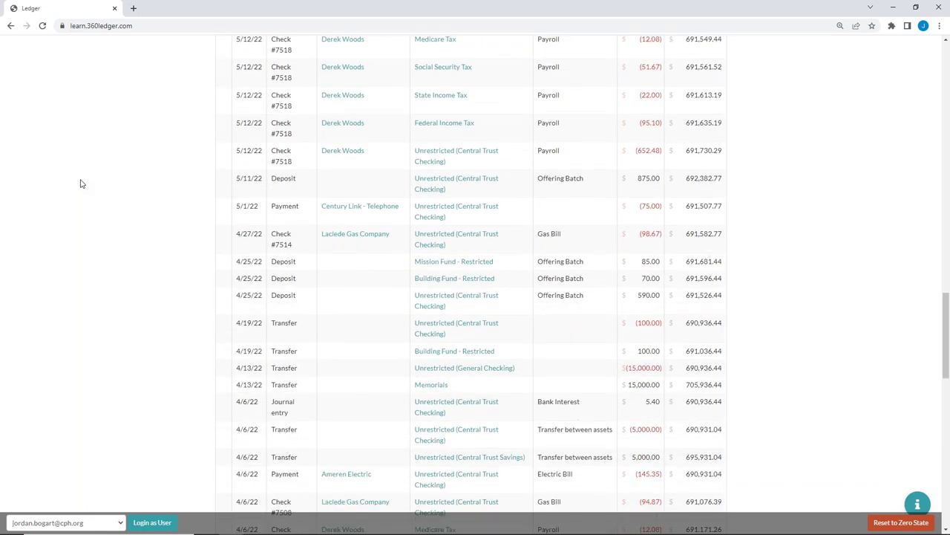
{"action": "scroll", "coordinate": [83, 182], "scroll_direction": "up", "scroll_amount": 1}
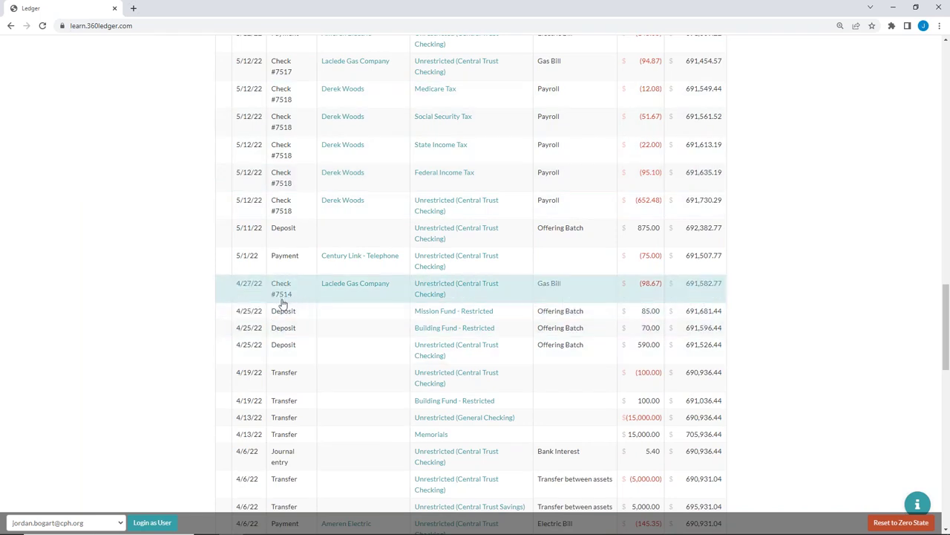
{"action": "scroll", "coordinate": [282, 303], "scroll_direction": "up", "scroll_amount": 4}
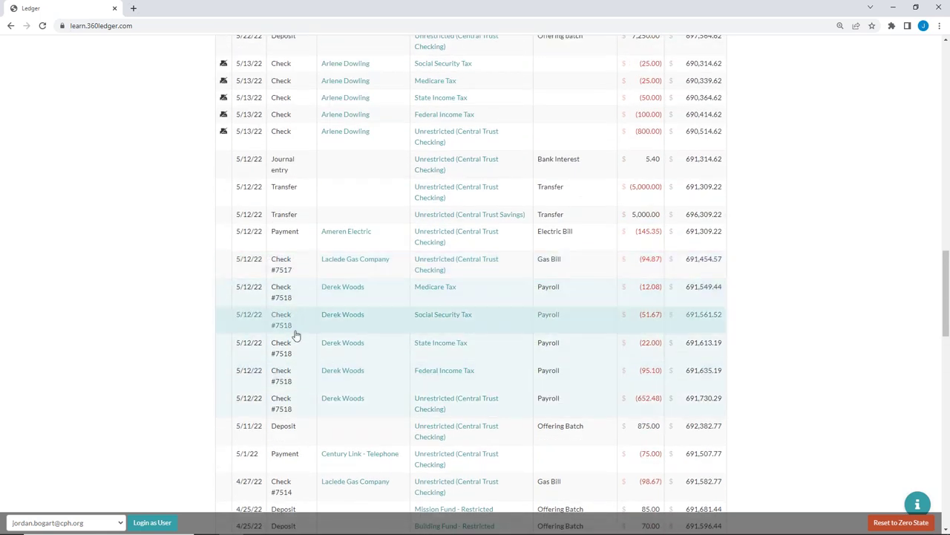
{"action": "scroll", "coordinate": [297, 296], "scroll_direction": "up", "scroll_amount": 6}
{"action": "scroll", "coordinate": [302, 294], "scroll_direction": "down", "scroll_amount": 10}
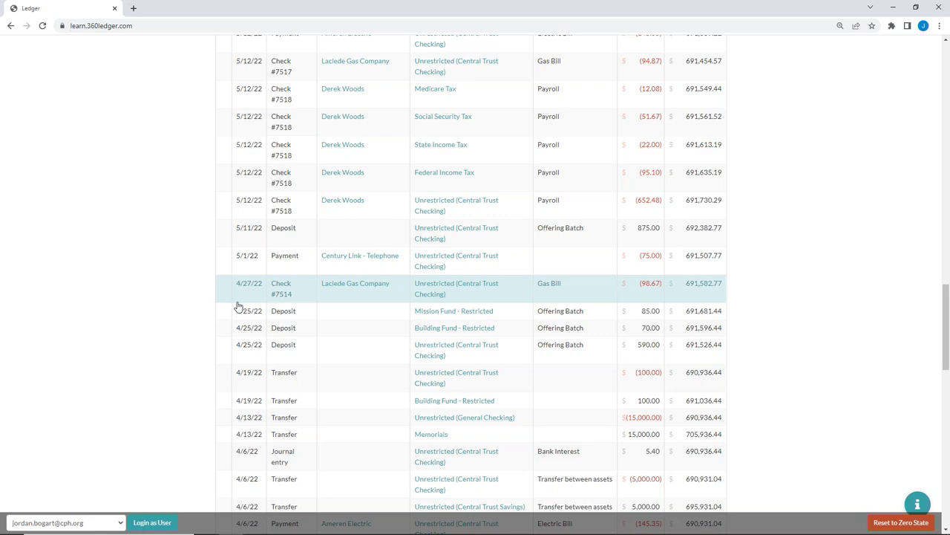
{"action": "scroll", "coordinate": [823, 295], "scroll_direction": "up", "scroll_amount": 4}
{"action": "scroll", "coordinate": [823, 296], "scroll_direction": "up", "scroll_amount": 10}
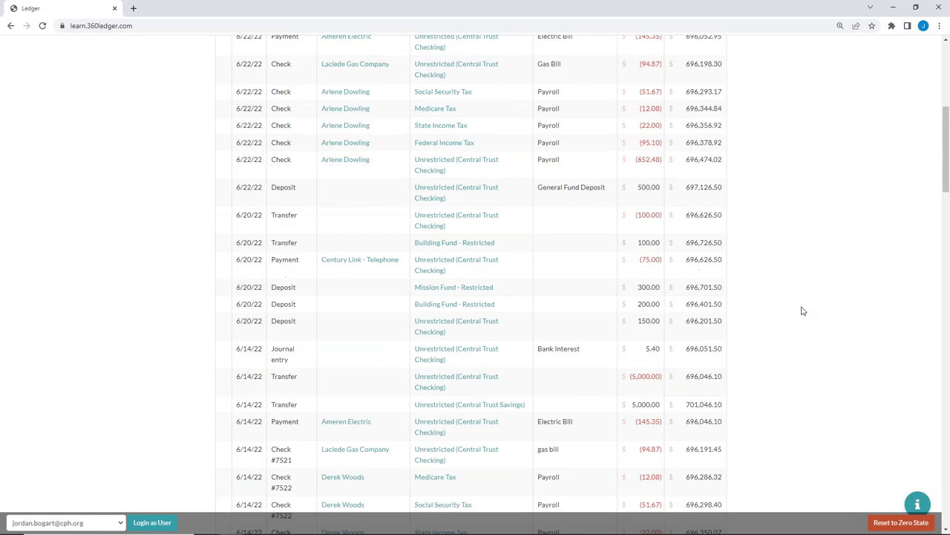
Step: Set the Home page's date range to 04/27/2022 through 05/31/2022 and review the transactions in that period
{"action": "left_click", "coordinate": [709, 120]}
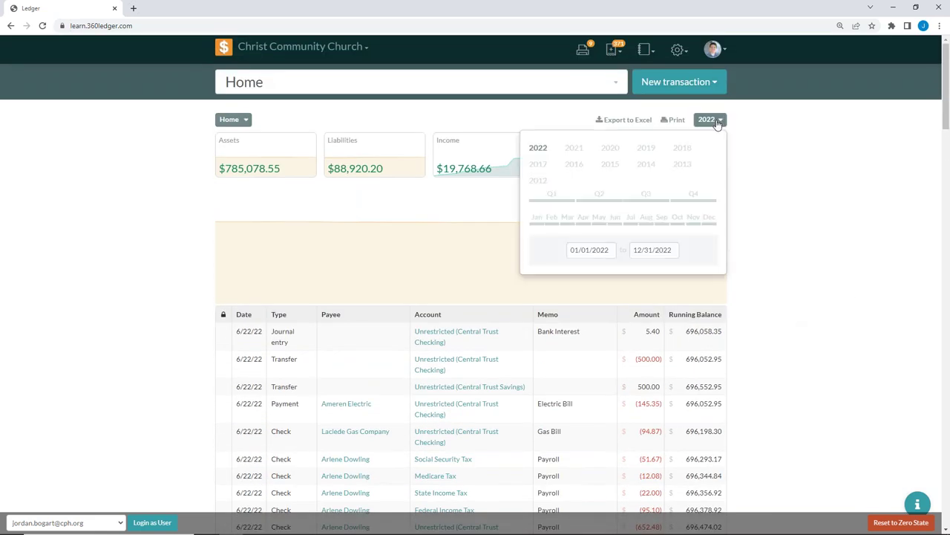
{"action": "left_click", "coordinate": [570, 250]}
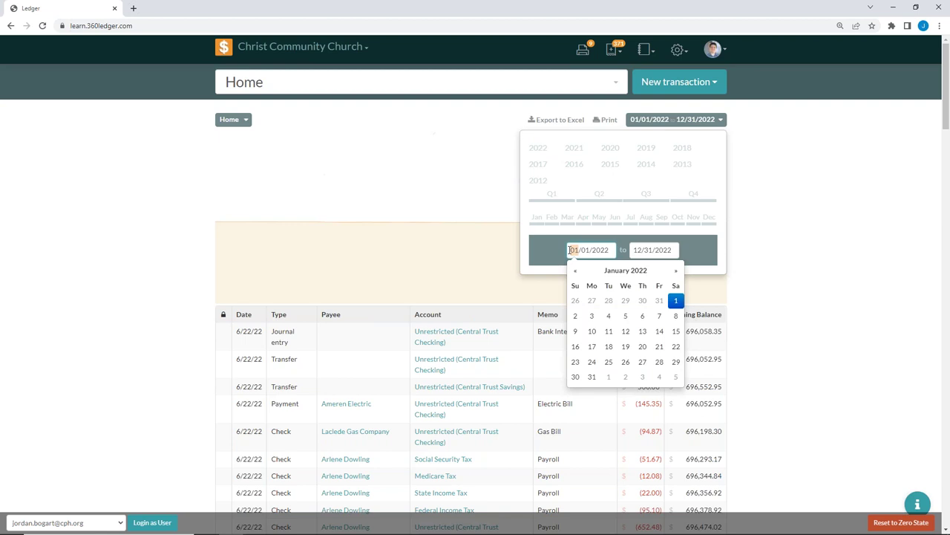
{"action": "type", "text": "04/27"}
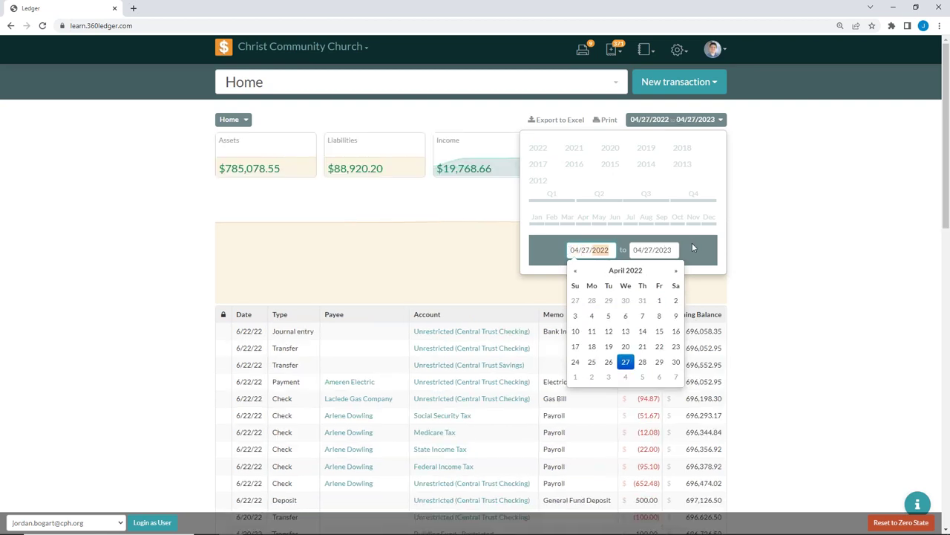
{"action": "left_click", "coordinate": [638, 250]}
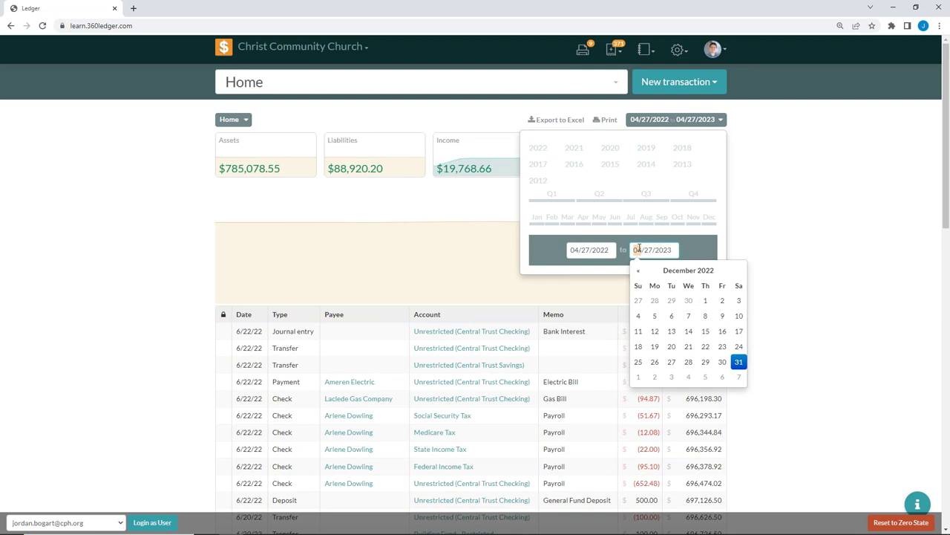
{"action": "type", "text": "05312022"}
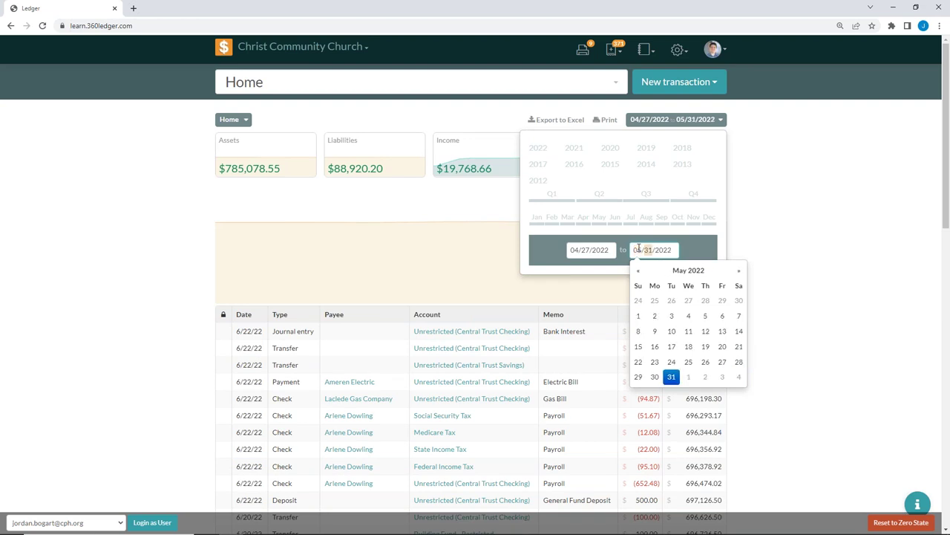
{"action": "left_click", "coordinate": [95, 268]}
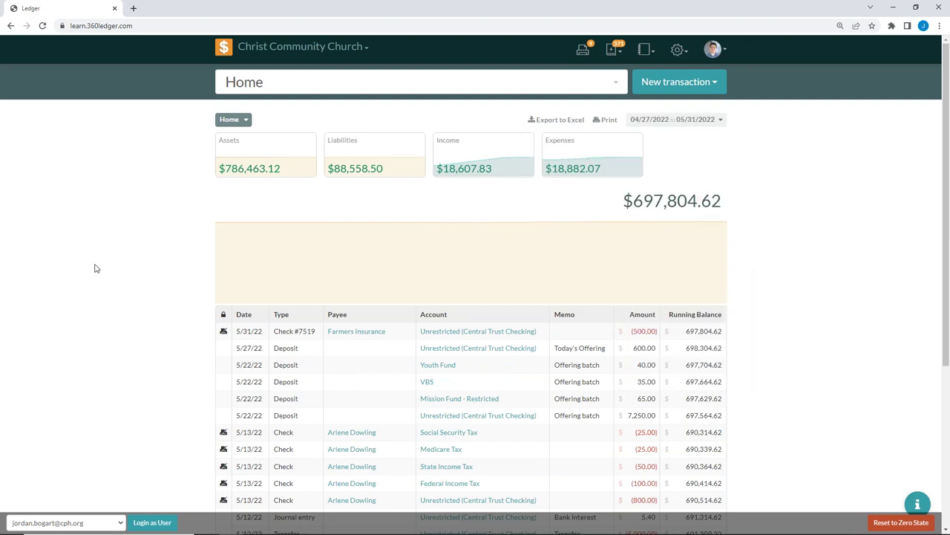
{"action": "scroll", "coordinate": [115, 284], "scroll_direction": "down", "scroll_amount": 3}
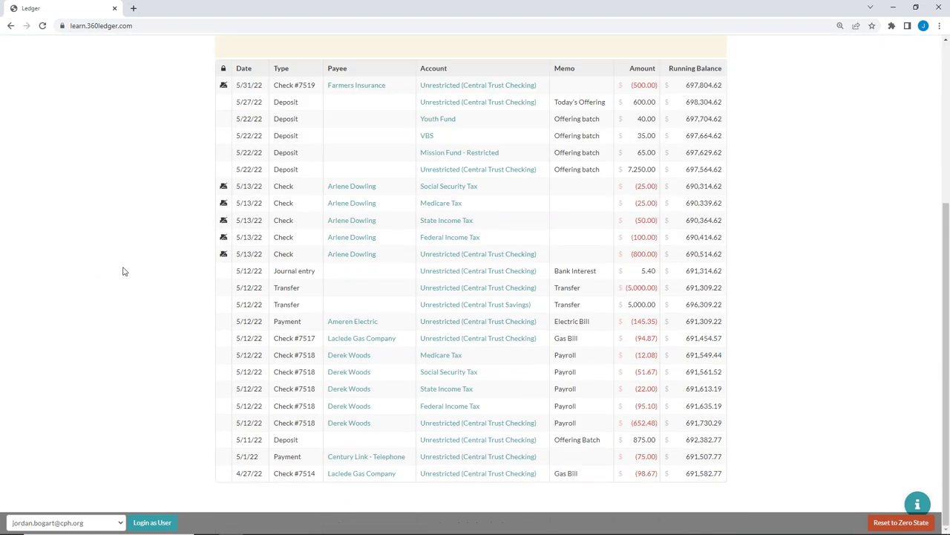
{"action": "scroll", "coordinate": [123, 272], "scroll_direction": "up", "scroll_amount": 3}
{"action": "scroll", "coordinate": [123, 271], "scroll_direction": "down", "scroll_amount": 3}
{"action": "scroll", "coordinate": [183, 233], "scroll_direction": "up", "scroll_amount": 4}
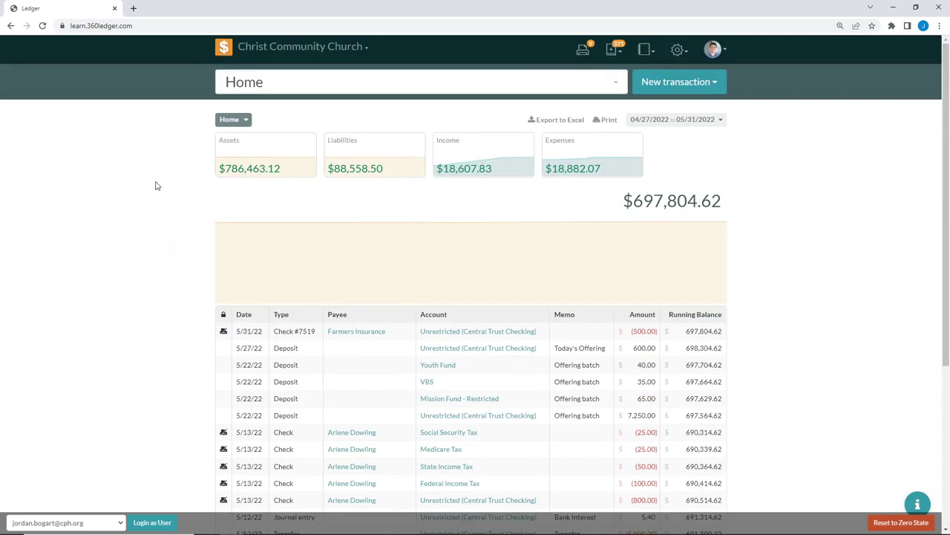
Step: Drill down through Assets, Central Trust, and Checking to Central Trust Checking, and start reconciling that account
{"action": "left_click", "coordinate": [247, 170]}
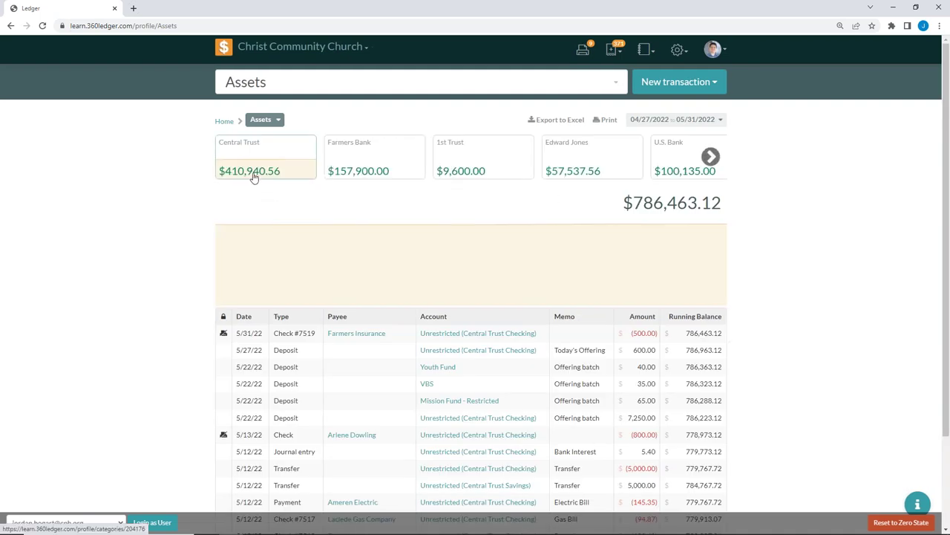
{"action": "left_click", "coordinate": [253, 175]}
{"action": "left_click", "coordinate": [253, 175]}
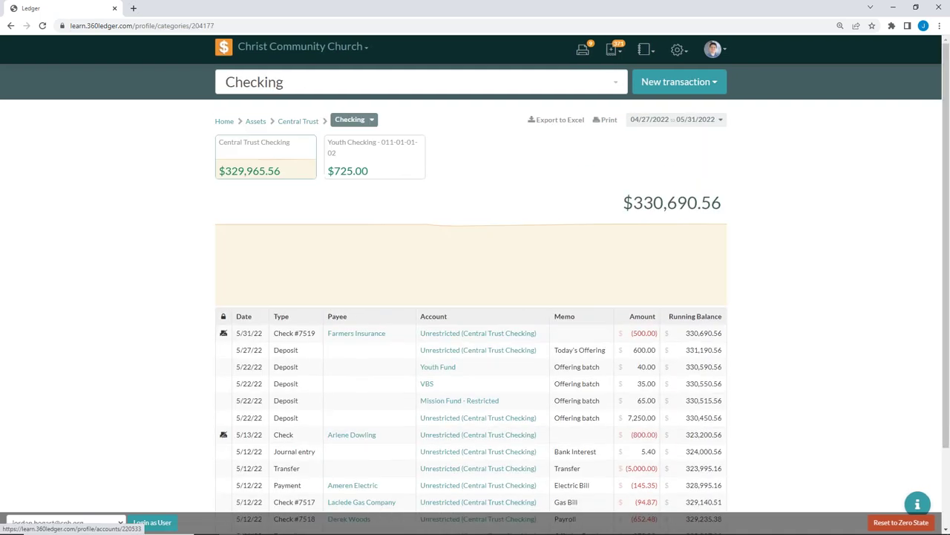
{"action": "left_click", "coordinate": [255, 176]}
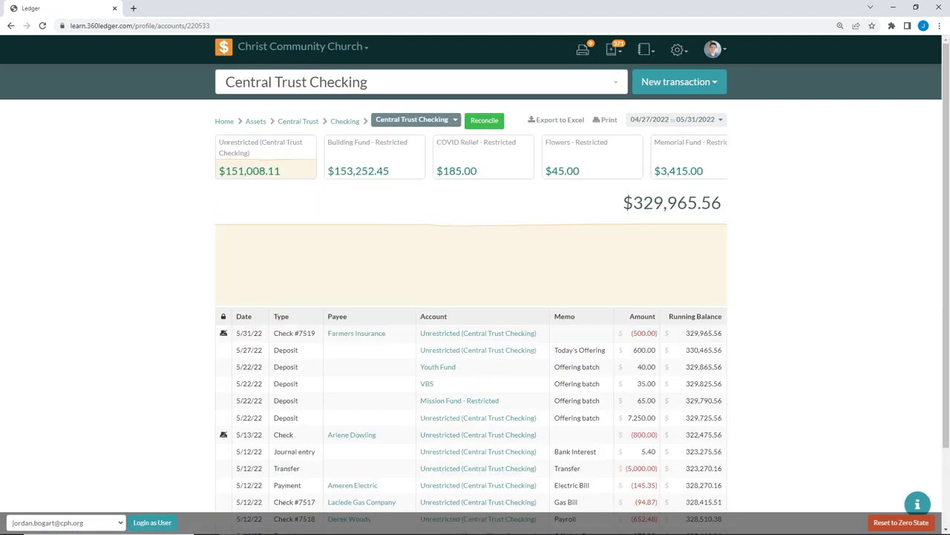
{"action": "left_click", "coordinate": [493, 123]}
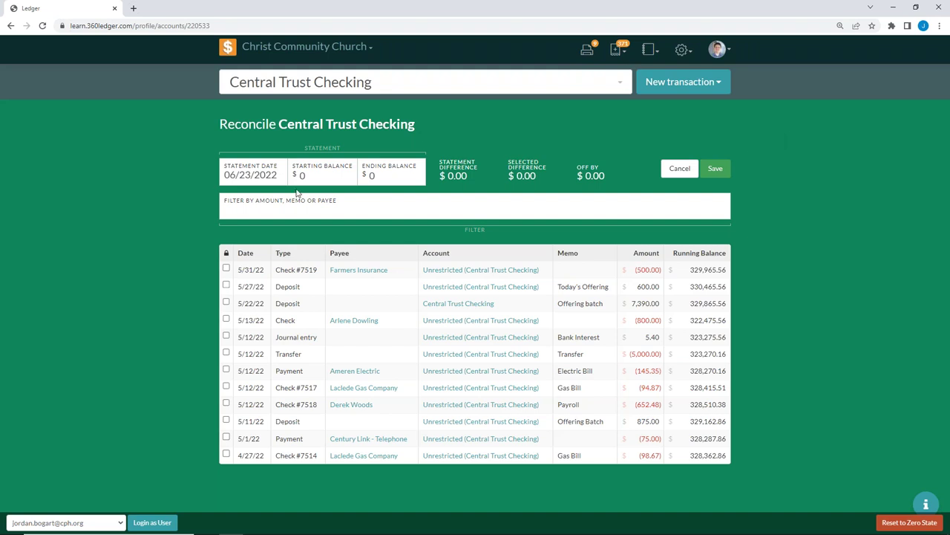
Step: Set the reconciliation's statement date to 05/31/2022
{"action": "left_click", "coordinate": [254, 176]}
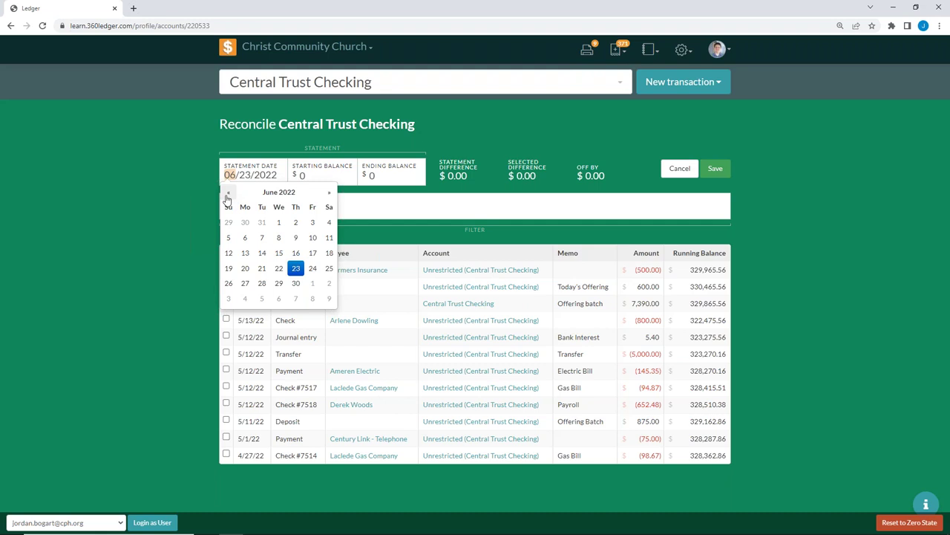
{"action": "left_click", "coordinate": [163, 213]}
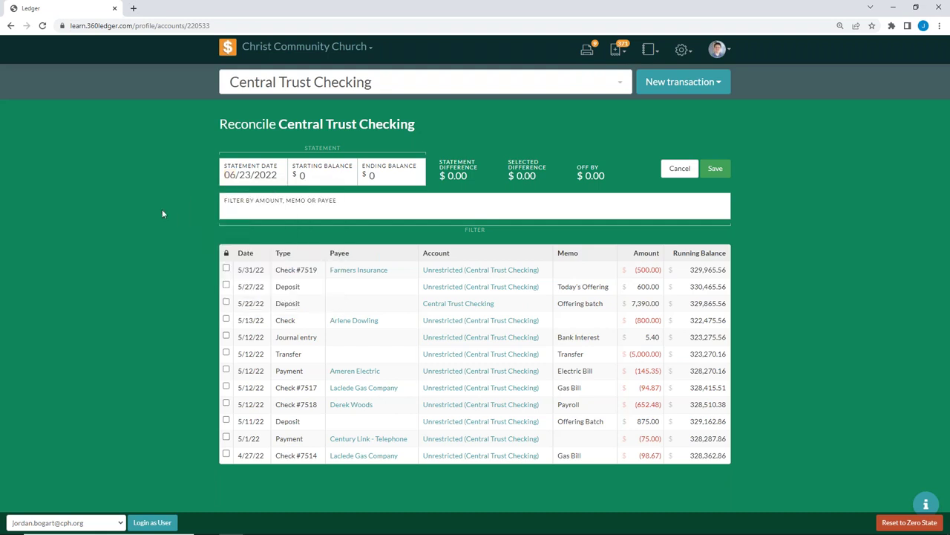
{"action": "left_click", "coordinate": [240, 177]}
{"action": "left_click", "coordinate": [233, 194]}
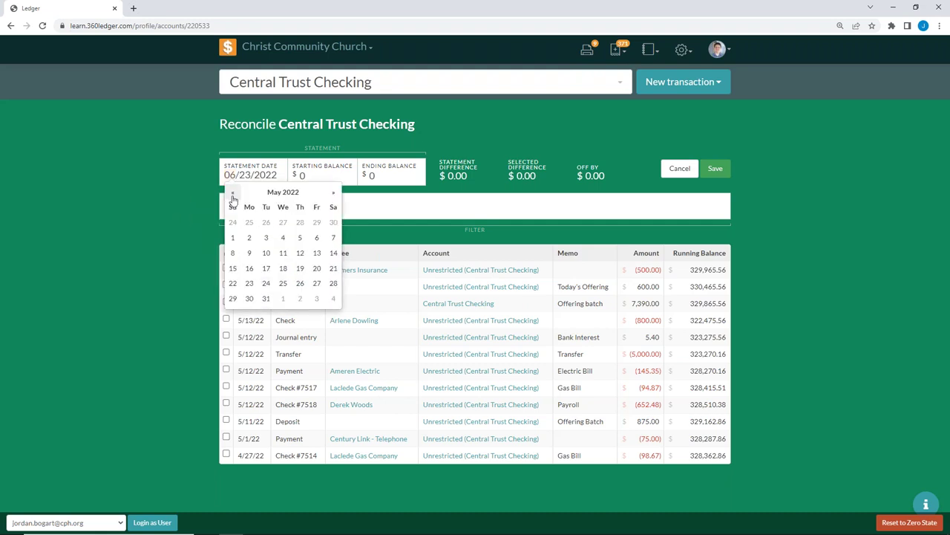
{"action": "left_click", "coordinate": [266, 299]}
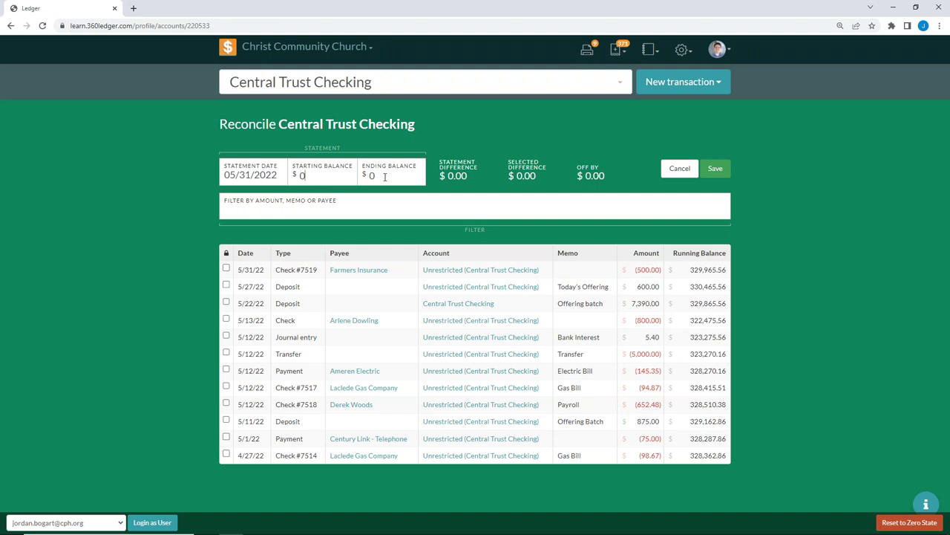
Step: Set the statement's starting balance to 20000 and ending balance to 22004.03, and check the statement difference
{"action": "left_click", "coordinate": [313, 176]}
{"action": "key", "text": "BackSpace"}
{"action": "type", "text": "20000"}
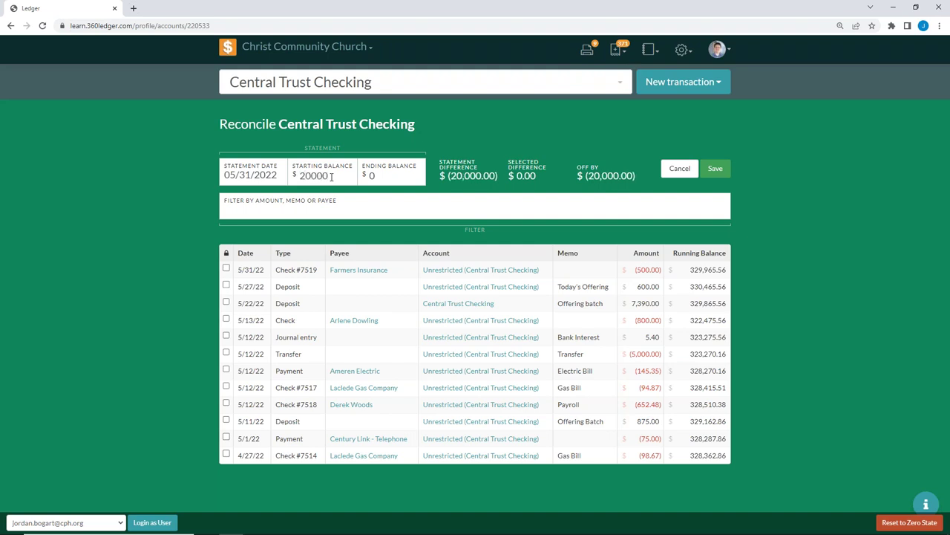
{"action": "left_click", "coordinate": [380, 175]}
{"action": "key", "text": "BackSpace"}
{"action": "type", "text": "22004.03"}
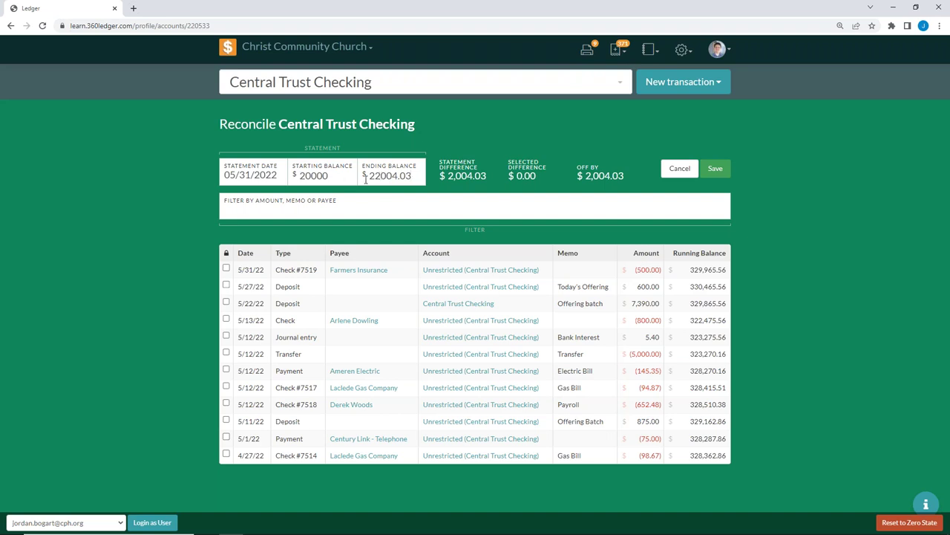
{"action": "left_click_drag", "start_coordinate": [440, 159], "coordinate": [488, 177]}
{"action": "left_click", "coordinate": [488, 176]}
{"action": "left_click_drag", "start_coordinate": [448, 175], "coordinate": [487, 175]}
{"action": "left_click", "coordinate": [488, 175]}
Step: Filter the reconciliation transactions by the first name of the payroll check's payee, and clear the filter
{"action": "left_click", "coordinate": [509, 212]}
{"action": "type", "text": "derek"}
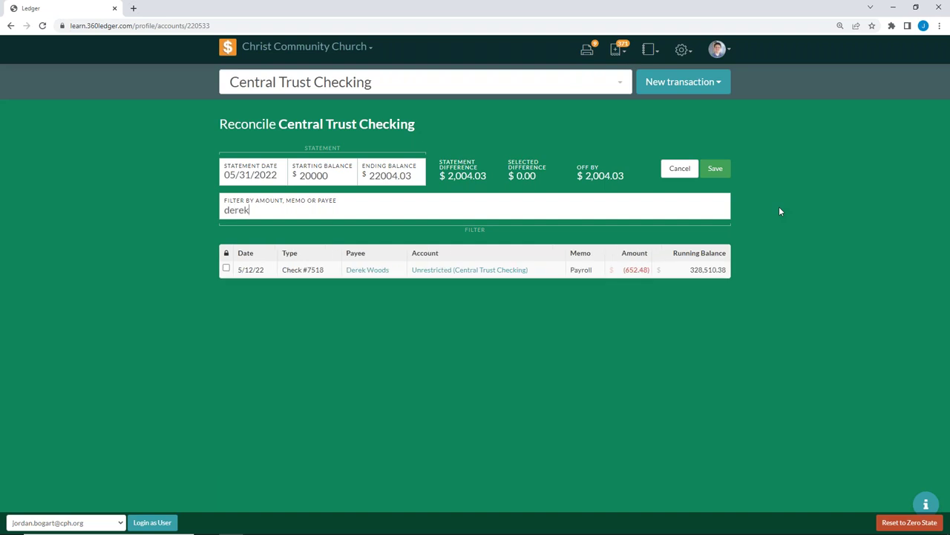
{"action": "key", "text": "ctrl+a"}
{"action": "key", "text": "BackSpace"}
Step: Filter the reconciliation transactions by "electric" and clear the filter to list all entries again
{"action": "type", "text": "electric"}
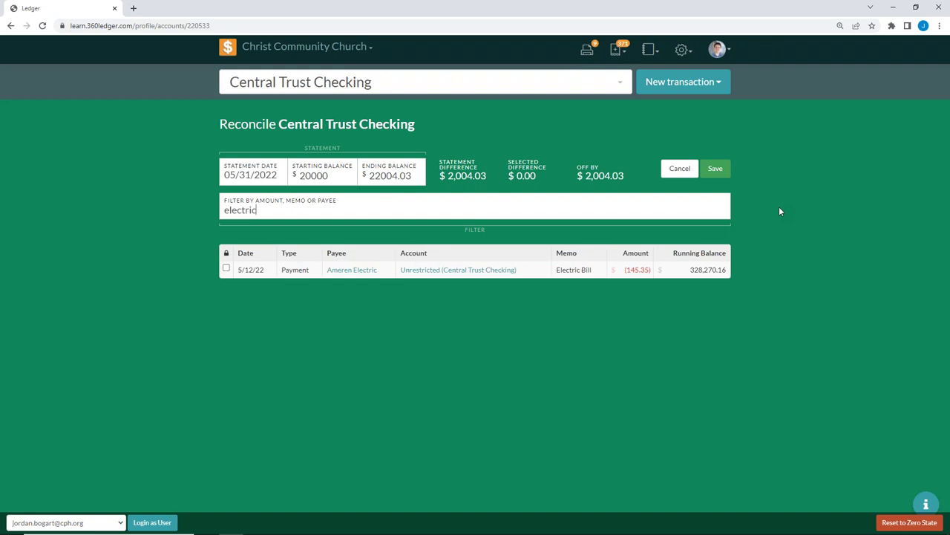
{"action": "key", "text": "BackSpace"}
{"action": "key", "text": "BackSpace"}
{"action": "key", "text": "BackSpace"}
{"action": "key", "text": "BackSpace"}
{"action": "key", "text": "BackSpace"}
{"action": "key", "text": "BackSpace"}
{"action": "key", "text": "BackSpace"}
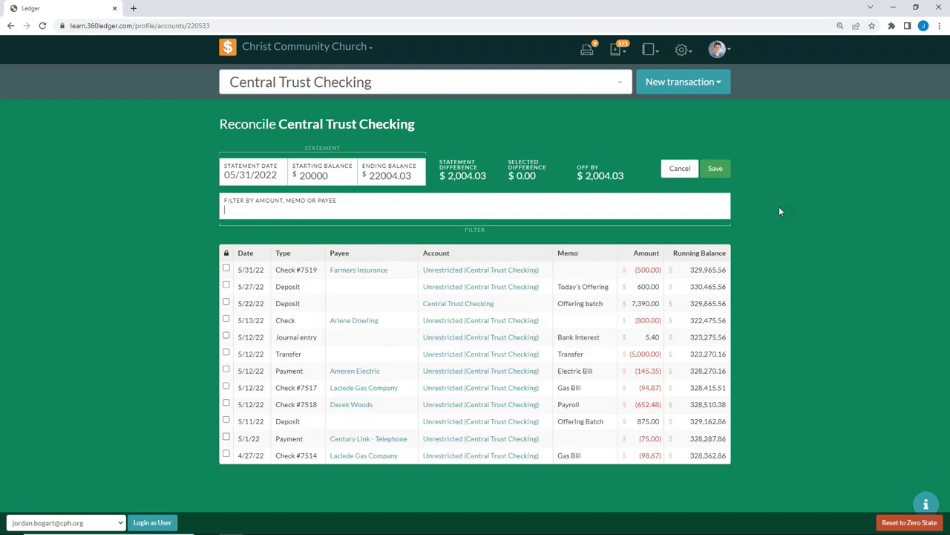
Step: Filter the reconciliation transactions by the amount 5.40 and clear the filter
{"action": "type", "text": "5.4"}
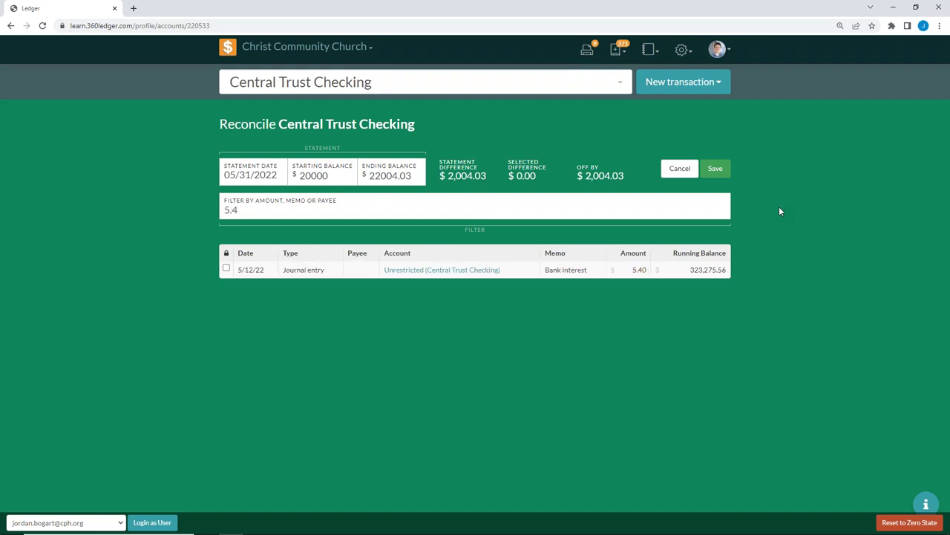
{"action": "type", "text": "0"}
{"action": "key", "text": "BackSpace"}
{"action": "key", "text": "BackSpace"}
{"action": "key", "text": "BackSpace"}
{"action": "key", "text": "BackSpace"}
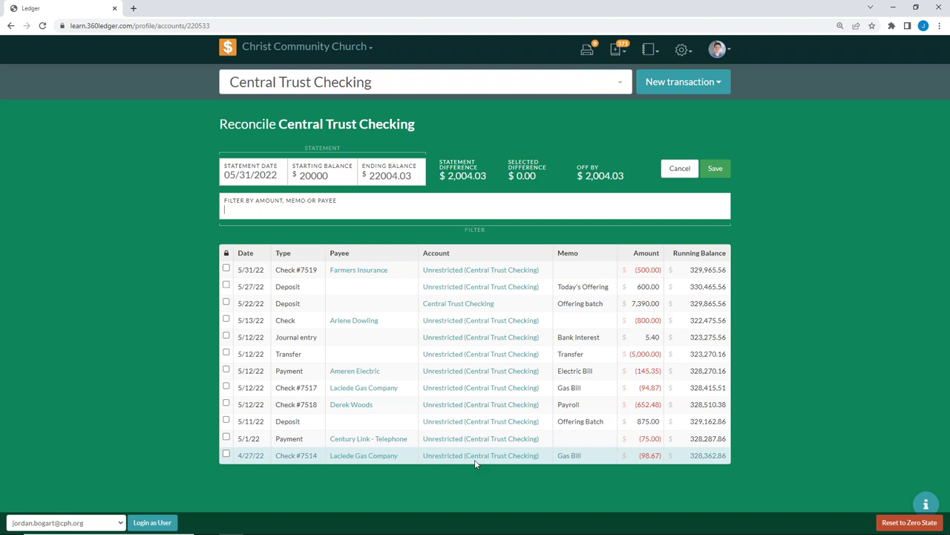
Step: Select all transactions dated 4/27/22 through 5/27/22 in the reconciliation, leaving Farmers Insurance check #7519 unselected
{"action": "left_click", "coordinate": [226, 455]}
{"action": "mouse_move", "coordinate": [528, 175]}
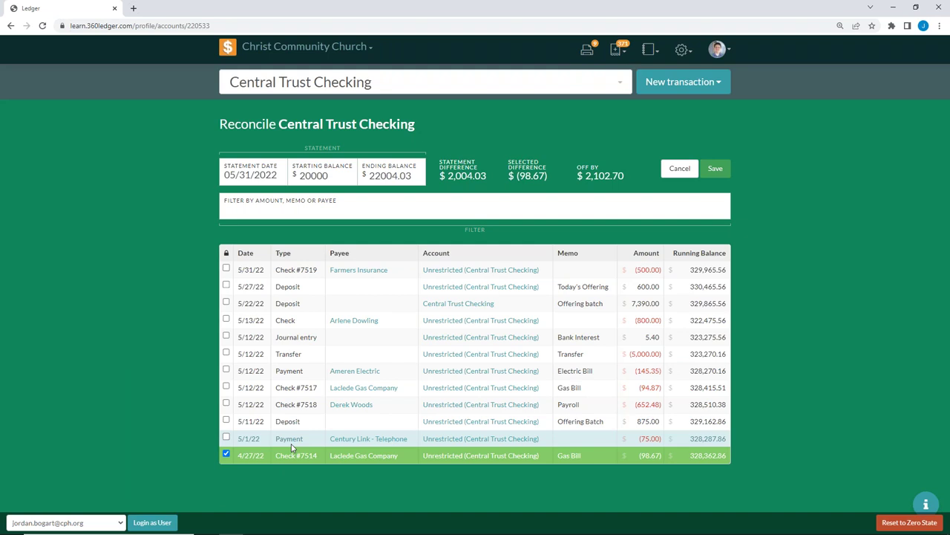
{"action": "left_click", "coordinate": [226, 438]}
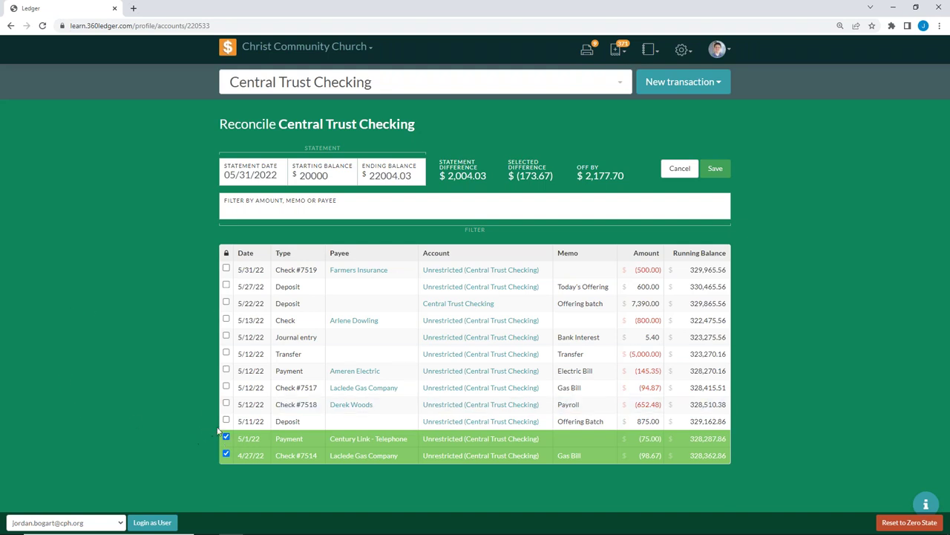
{"action": "left_click", "coordinate": [225, 419]}
{"action": "left_click", "coordinate": [226, 402]}
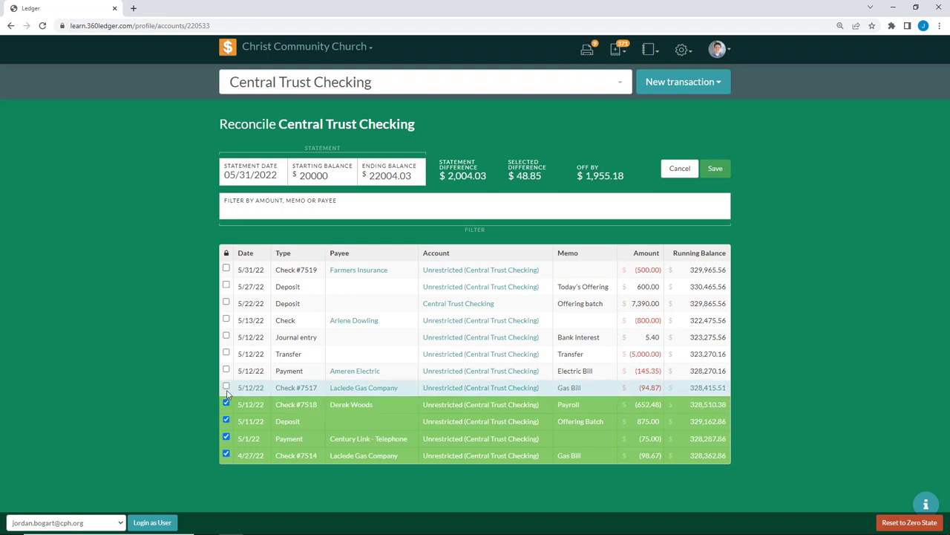
{"action": "left_click", "coordinate": [226, 387]}
{"action": "left_click", "coordinate": [225, 369]}
{"action": "left_click", "coordinate": [227, 354]}
{"action": "left_click", "coordinate": [225, 337]}
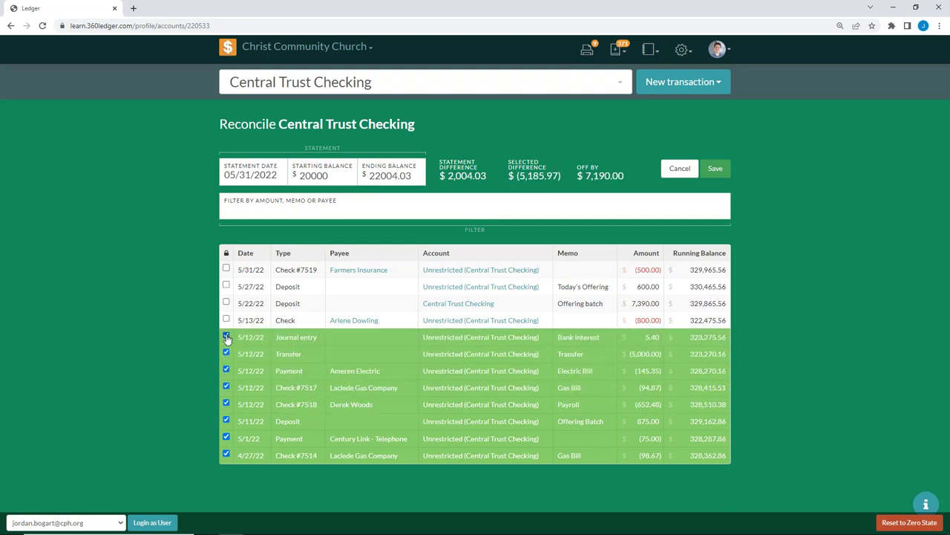
{"action": "left_click", "coordinate": [226, 320]}
{"action": "left_click", "coordinate": [226, 303]}
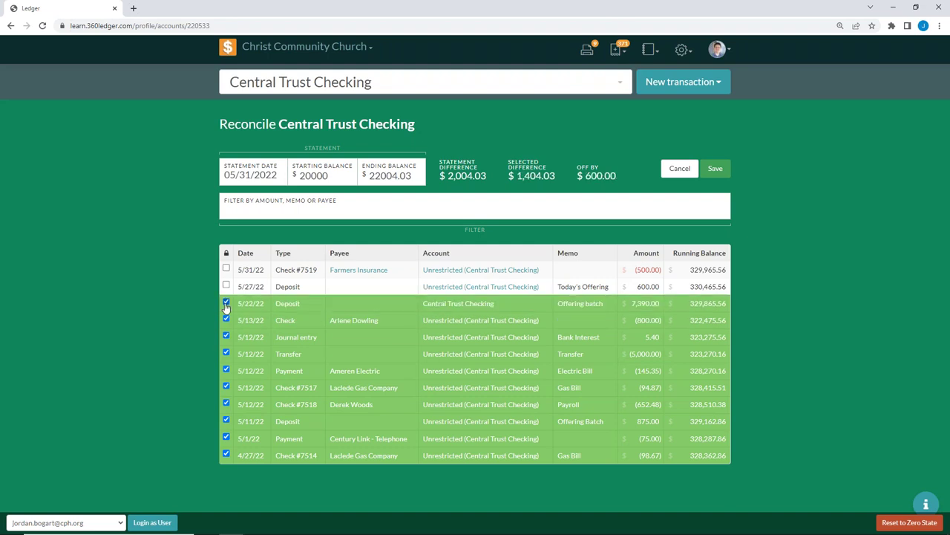
{"action": "left_click", "coordinate": [225, 287]}
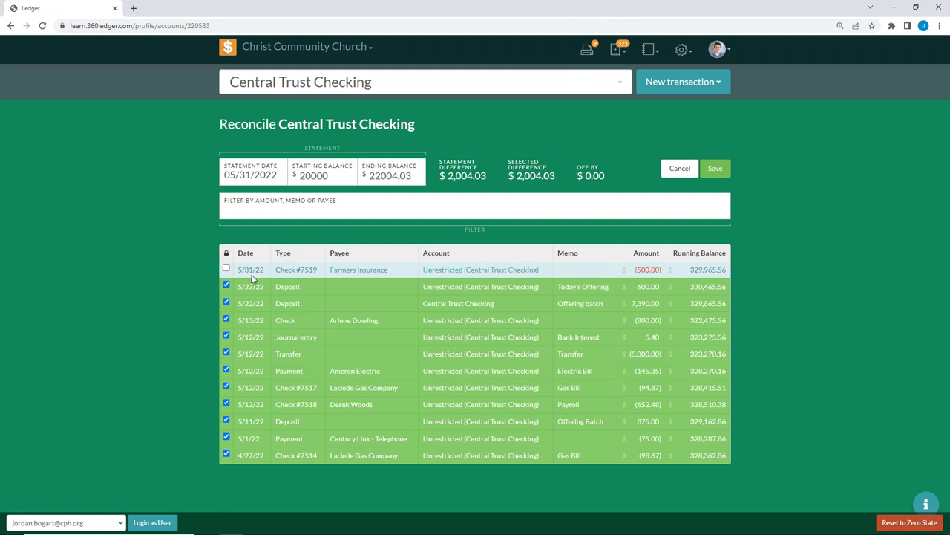
{"action": "mouse_move", "coordinate": [511, 175]}
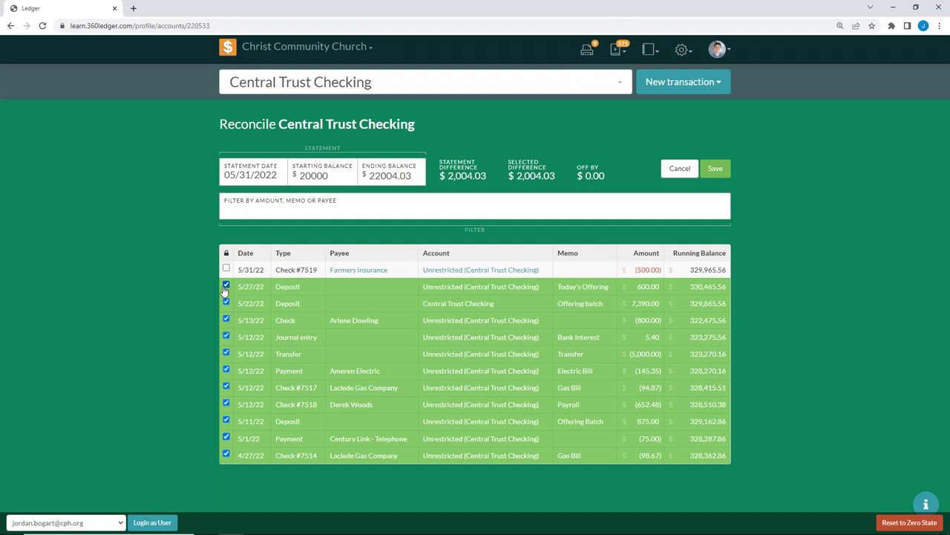
Step: Leave the reconciliation for the home overview, view Farmers Insurance check #7519, and close it without changes
{"action": "left_click", "coordinate": [233, 54]}
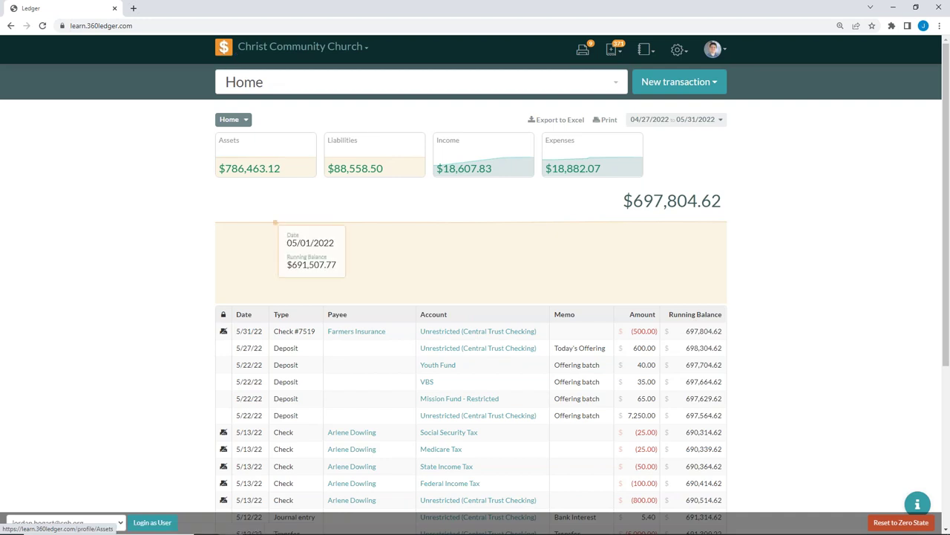
{"action": "left_click", "coordinate": [283, 338]}
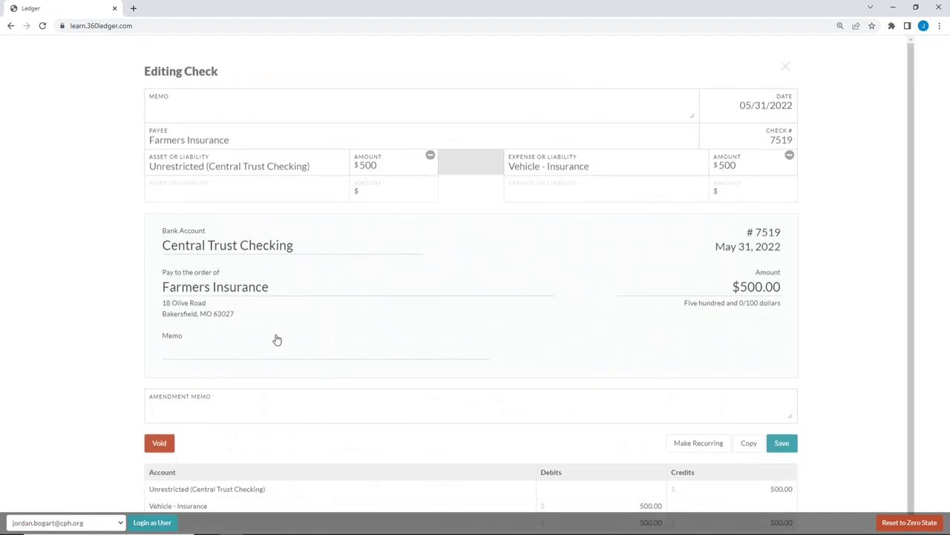
{"action": "left_click", "coordinate": [788, 66]}
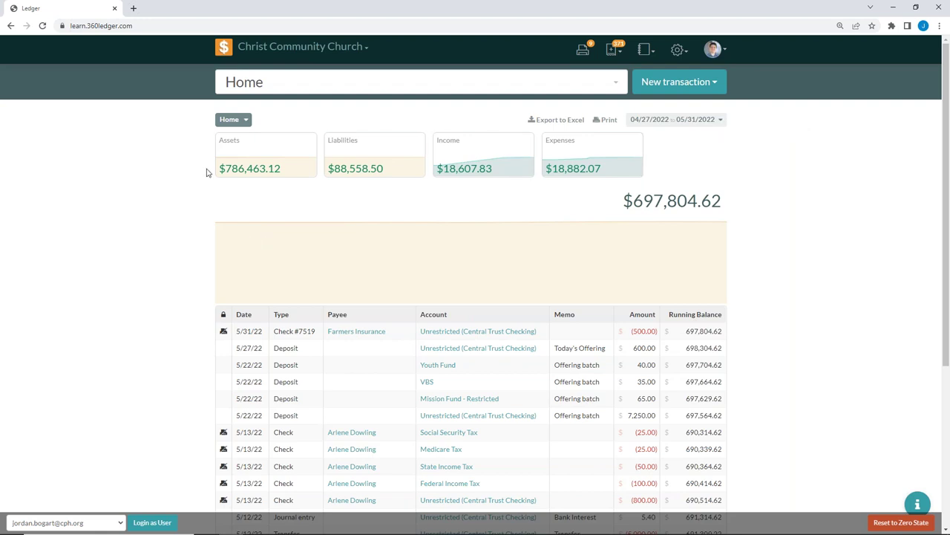
Step: Drill down through Assets, Central Trust and Checking to Central Trust Checking, and reopen its reconciliation in progress
{"action": "left_click", "coordinate": [256, 153]}
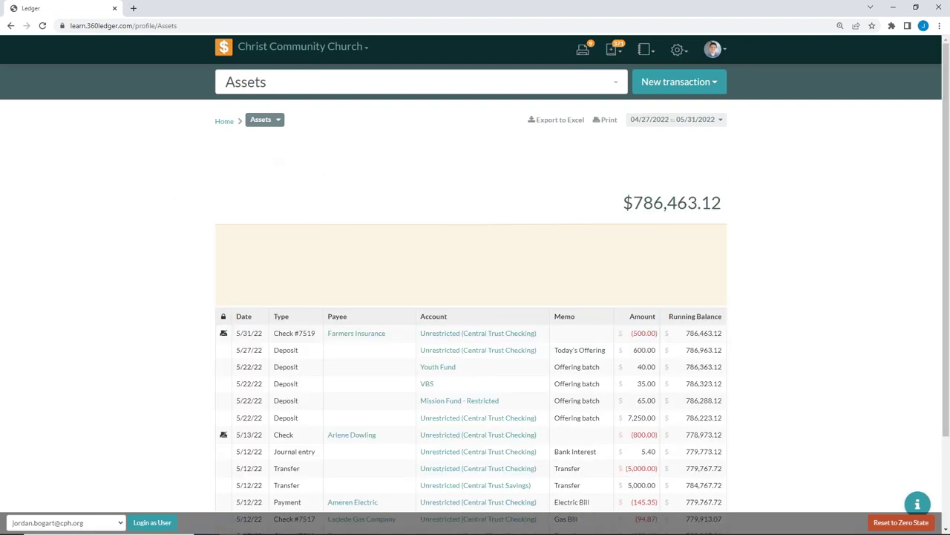
{"action": "left_click", "coordinate": [271, 155]}
{"action": "left_click", "coordinate": [272, 162]}
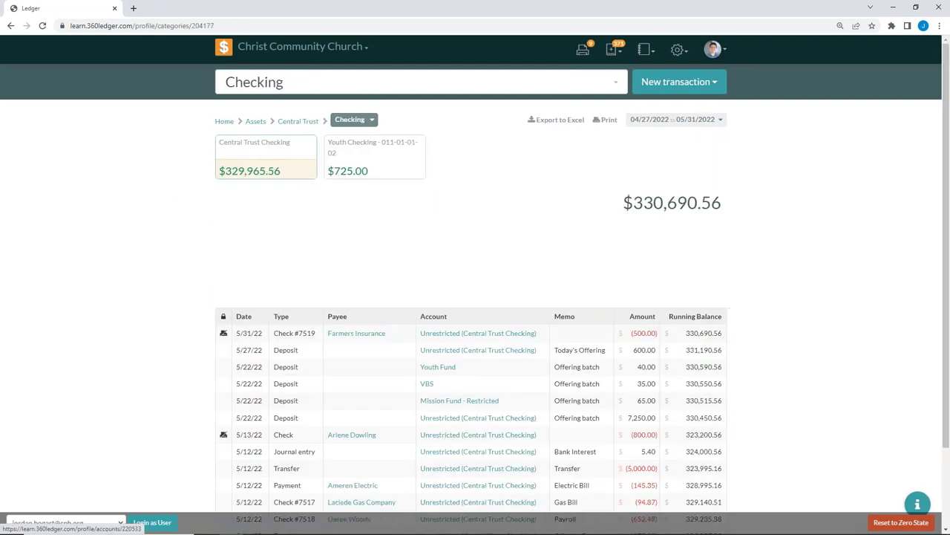
{"action": "left_click", "coordinate": [272, 162]}
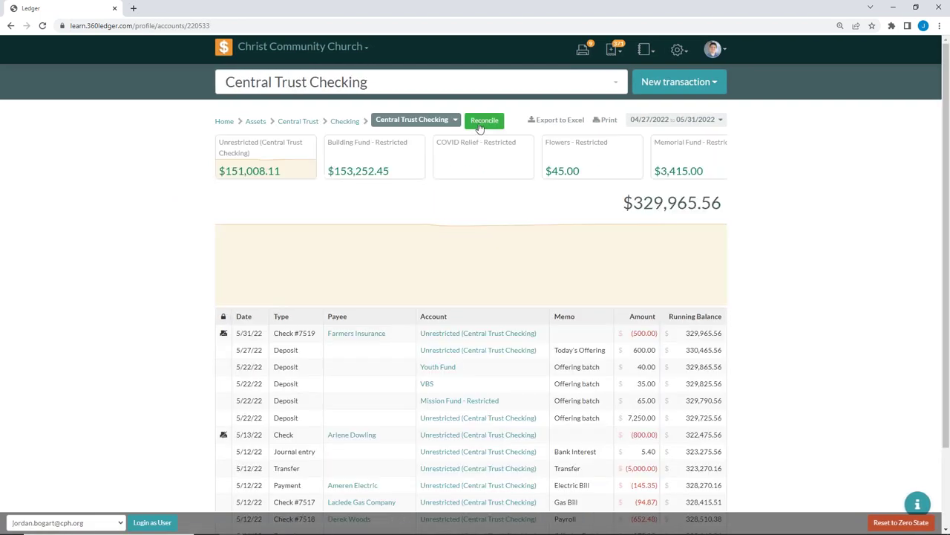
{"action": "left_click", "coordinate": [483, 119]}
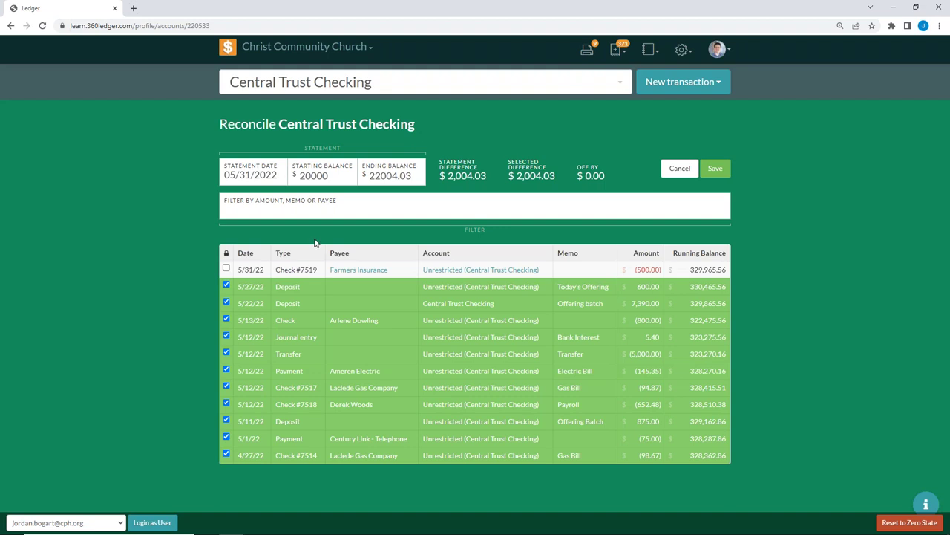
Step: Cancel the reconciliation in progress and start a new one for Central Trust Checking with statement date 05/31/2022
{"action": "left_click", "coordinate": [680, 169]}
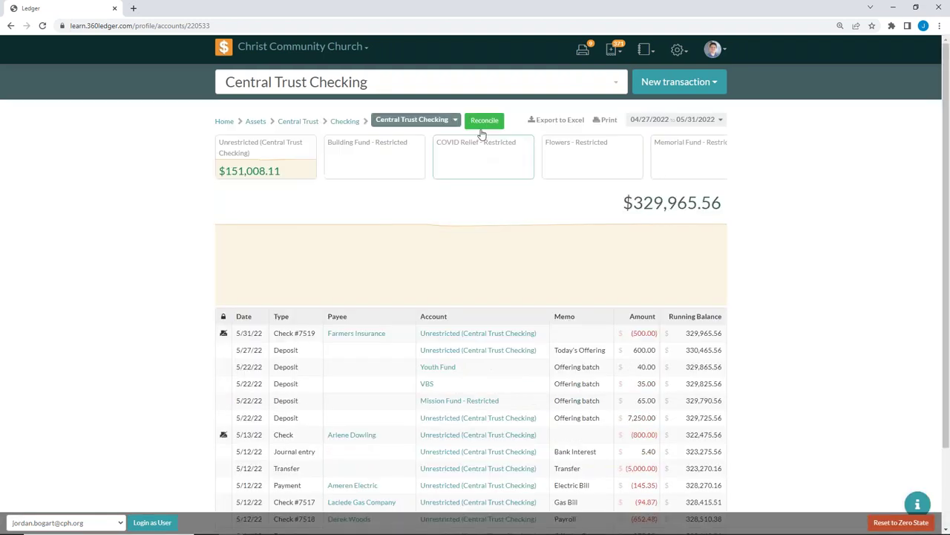
{"action": "left_click", "coordinate": [484, 120]}
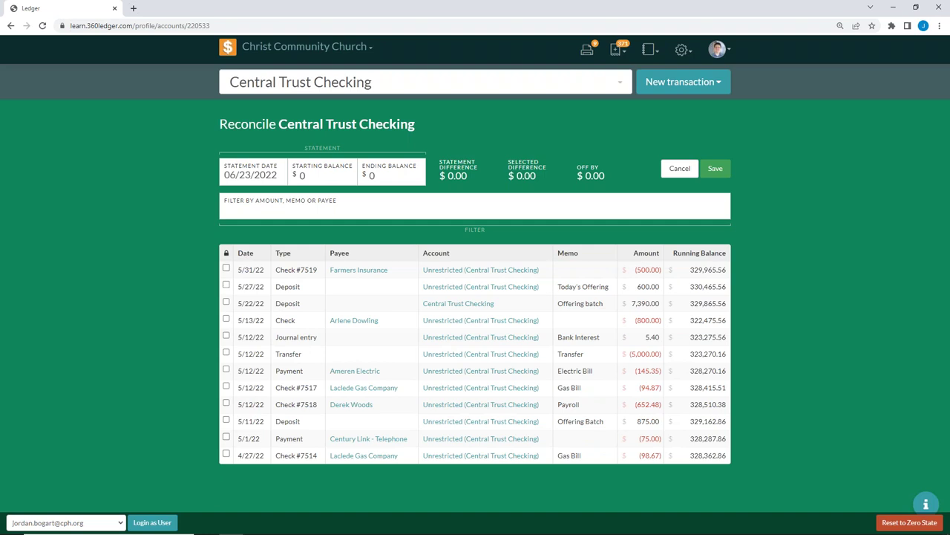
{"action": "left_click", "coordinate": [275, 173]}
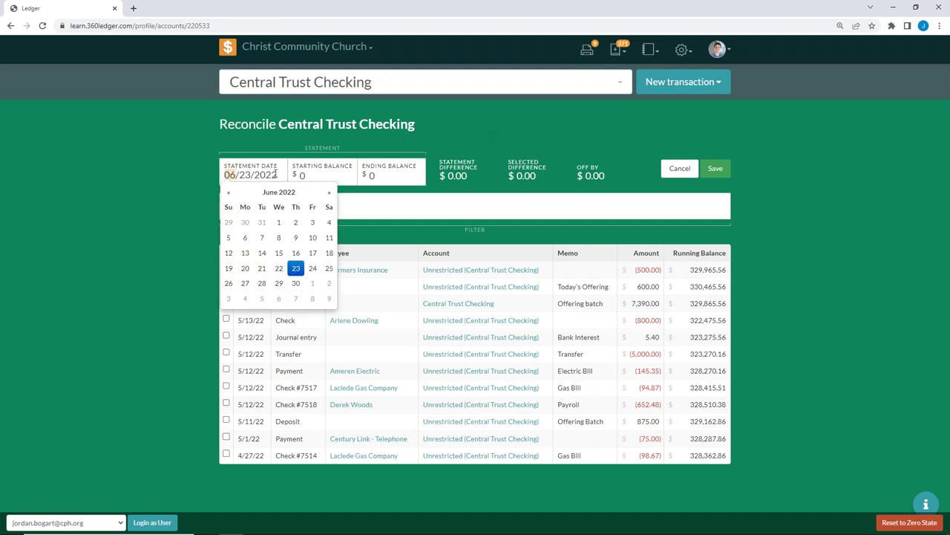
{"action": "left_click", "coordinate": [228, 192]}
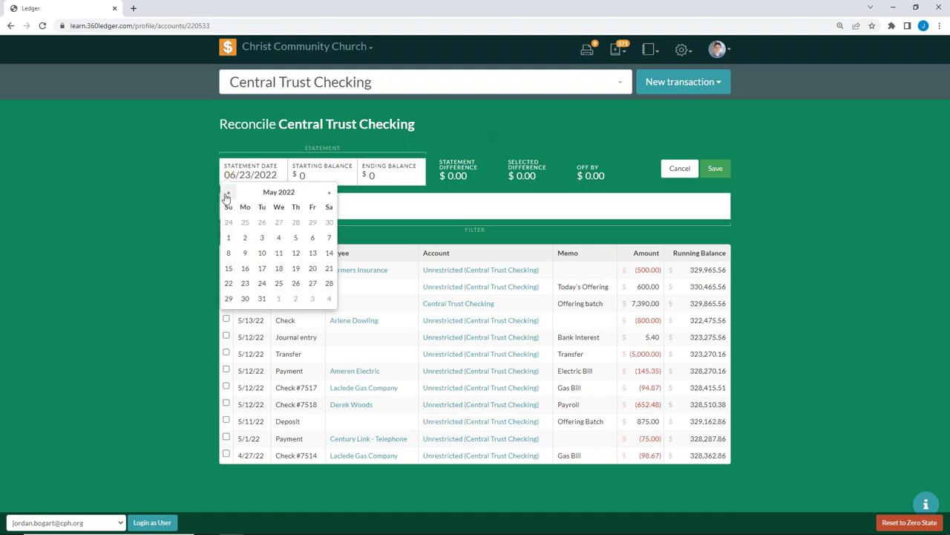
{"action": "left_click", "coordinate": [263, 299]}
Step: Set the statement's starting balance to 20000 and its ending balance to 22004.03
{"action": "left_click", "coordinate": [326, 178]}
{"action": "key", "text": "BackSpace"}
{"action": "type", "text": "20000"}
{"action": "left_click", "coordinate": [380, 176]}
{"action": "key", "text": "BackSpace"}
{"action": "type", "text": "22004"}
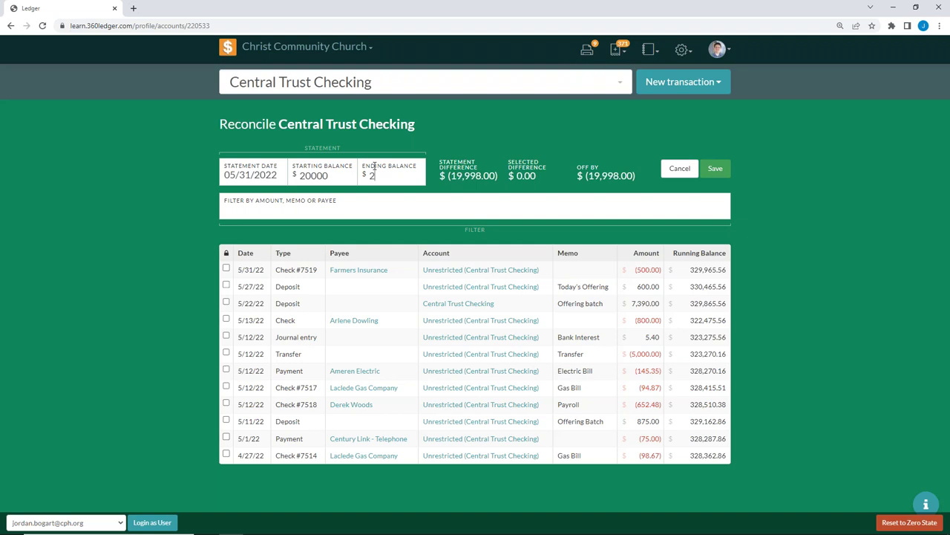
{"action": "type", "text": ".03"}
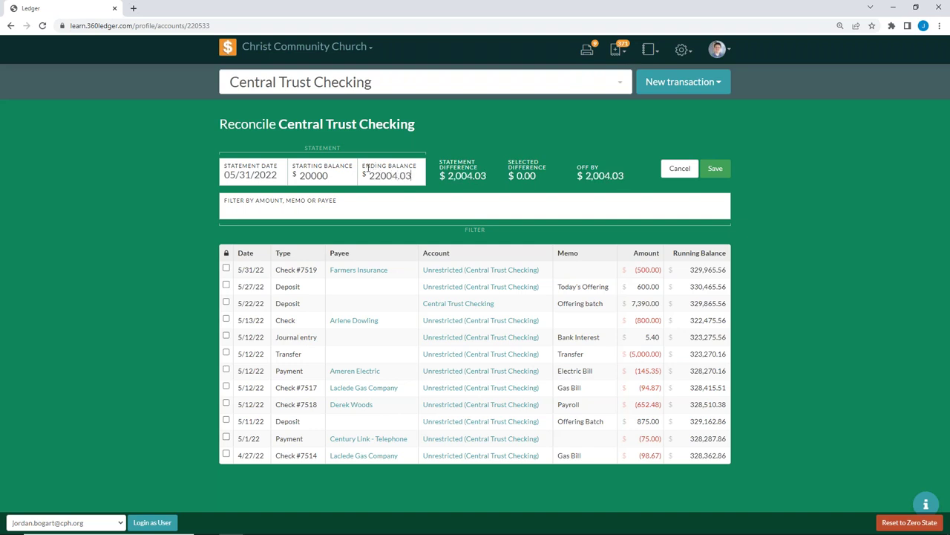
Step: Mark all transactions from 5/27/22 back to 4/27/22 as reconciled, excluding check #7519, and save the reconciliation
{"action": "left_click", "coordinate": [227, 286]}
{"action": "left_click", "coordinate": [226, 303]}
{"action": "left_click", "coordinate": [226, 319]}
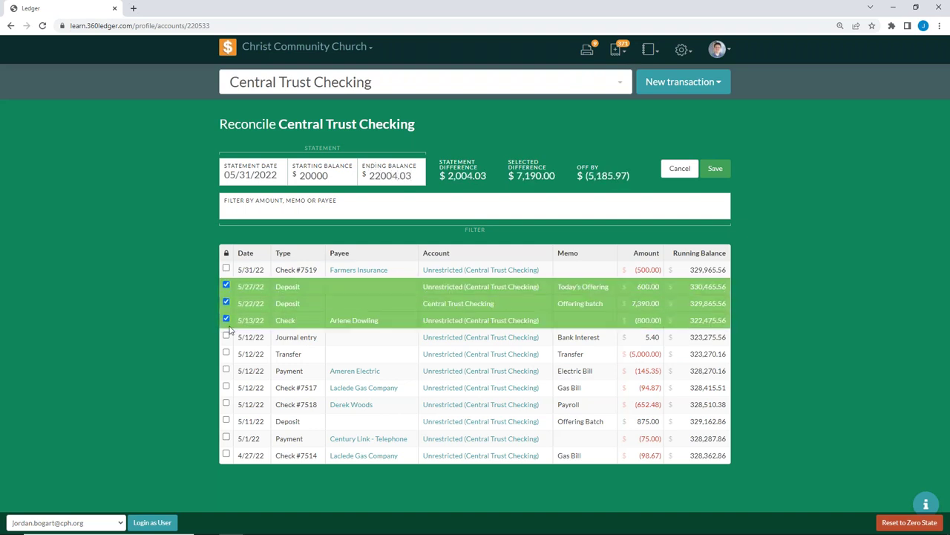
{"action": "left_click", "coordinate": [226, 336]}
{"action": "left_click", "coordinate": [226, 369]}
{"action": "left_click", "coordinate": [226, 354]}
{"action": "left_click", "coordinate": [226, 387]}
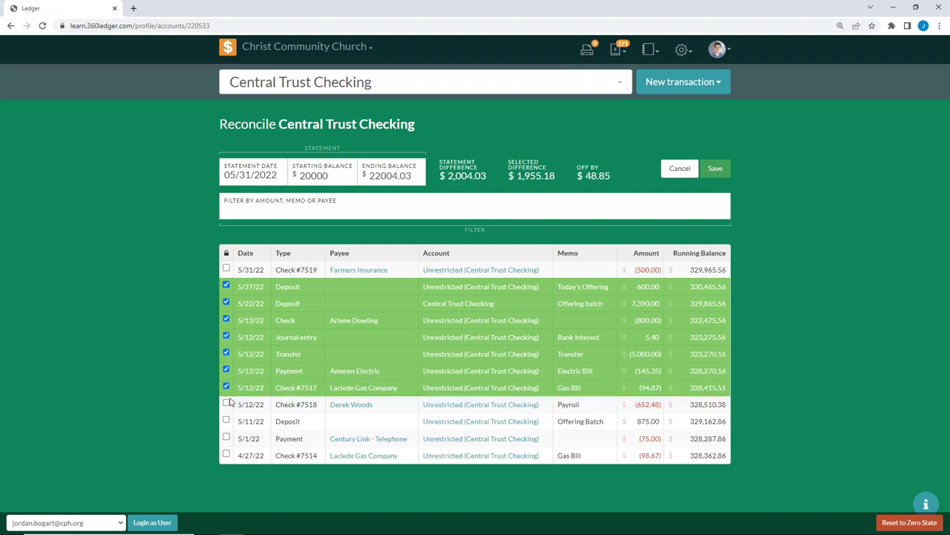
{"action": "left_click", "coordinate": [227, 404]}
{"action": "left_click", "coordinate": [226, 421]}
{"action": "left_click", "coordinate": [226, 438]}
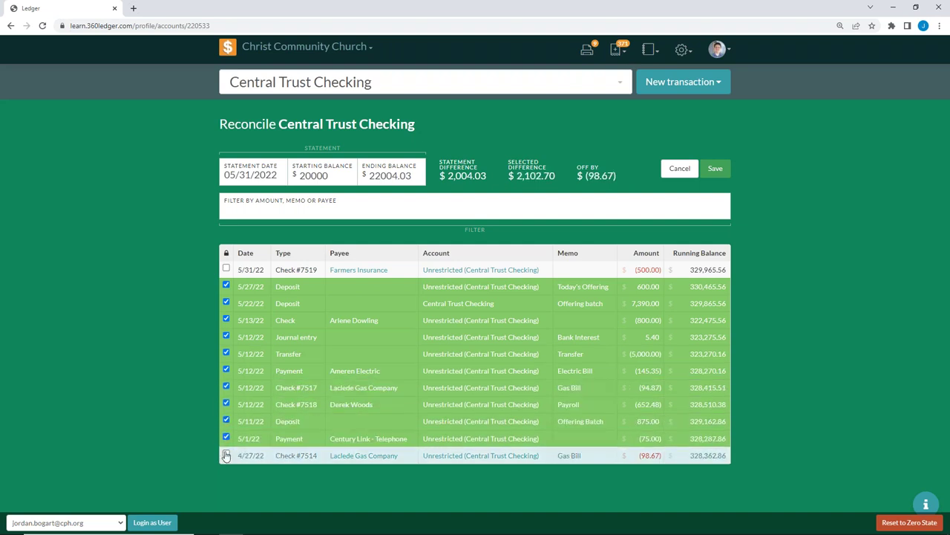
{"action": "left_click", "coordinate": [227, 455]}
{"action": "left_click", "coordinate": [715, 169]}
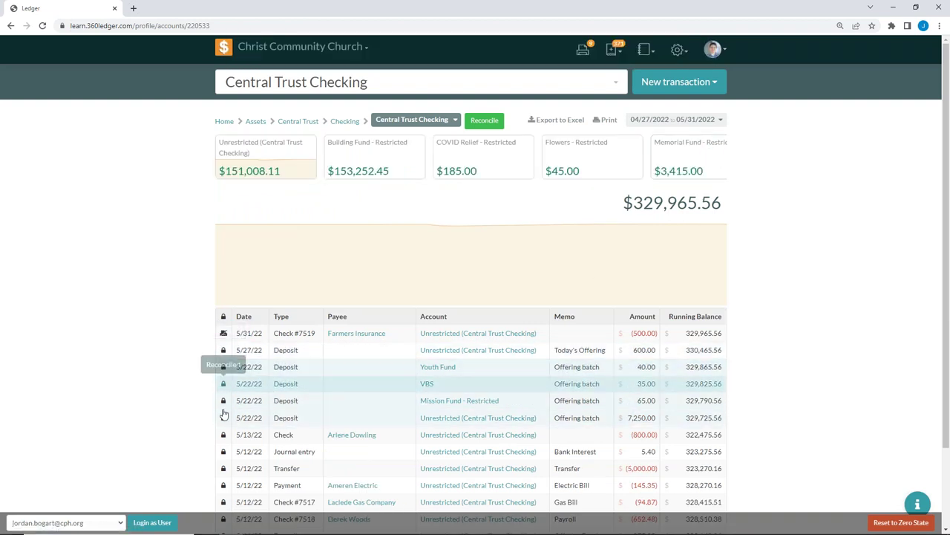
Step: Review the account's reconciled transactions, open the 5/27/22 "Today's Offering" deposit to inspect its locked fields, and close it
{"action": "scroll", "coordinate": [225, 469], "scroll_direction": "down", "scroll_amount": 2}
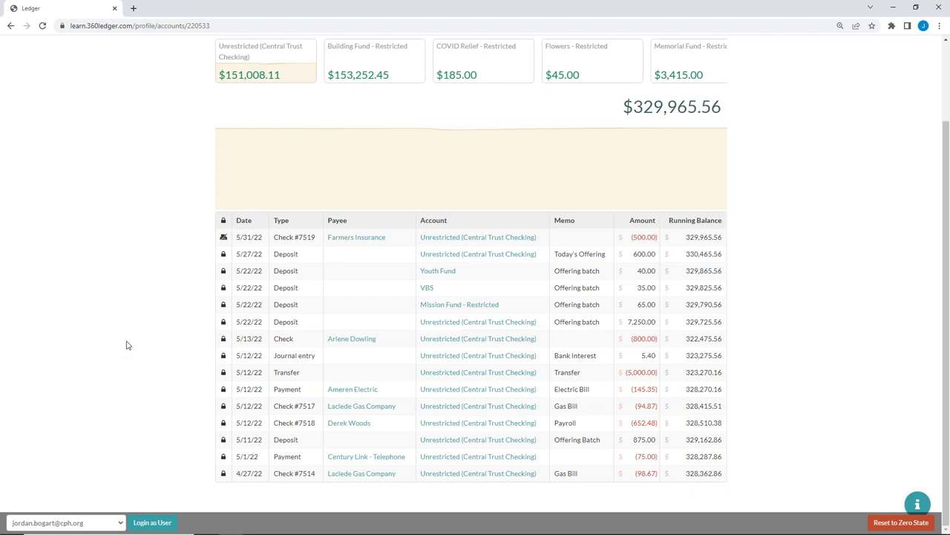
{"action": "left_click", "coordinate": [244, 256]}
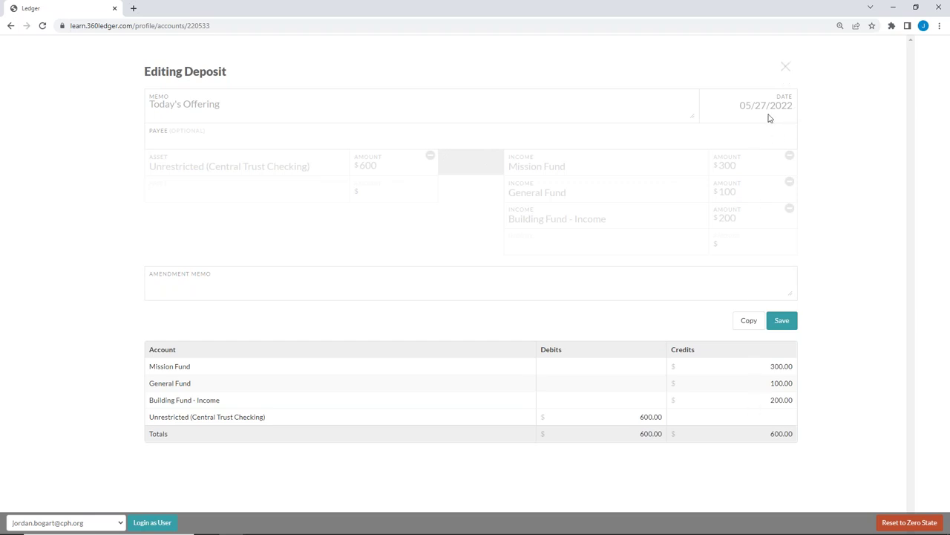
{"action": "left_click", "coordinate": [786, 66]}
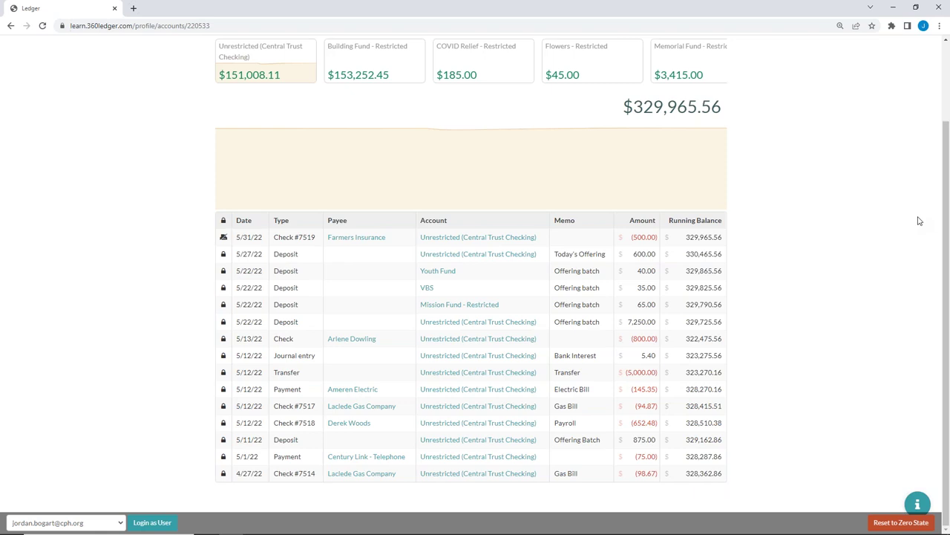
{"action": "scroll", "coordinate": [919, 220], "scroll_direction": "up", "scroll_amount": 2}
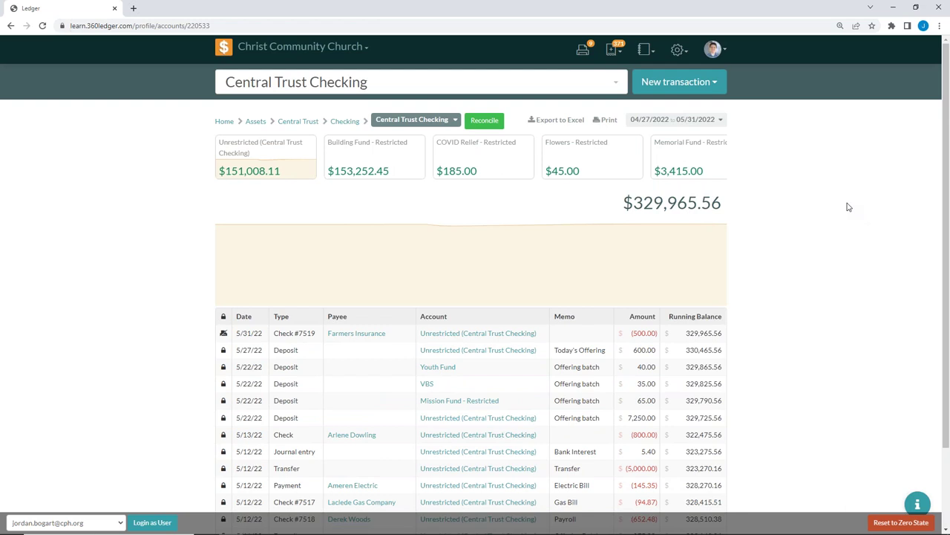
Step: Open the Event Log report, check its date range options, and reload the page to list the 2022 events
{"action": "left_click", "coordinate": [645, 51]}
{"action": "left_click", "coordinate": [611, 146]}
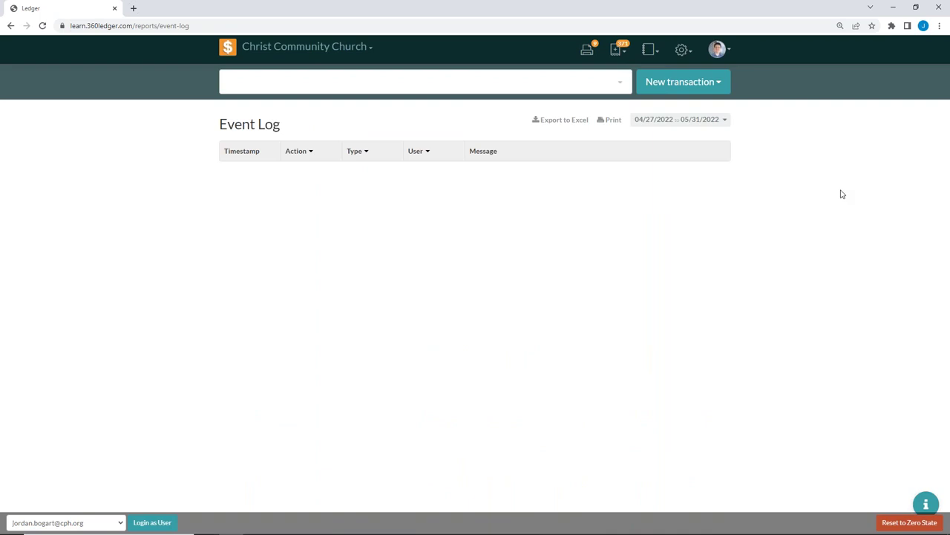
{"action": "left_click", "coordinate": [711, 119]}
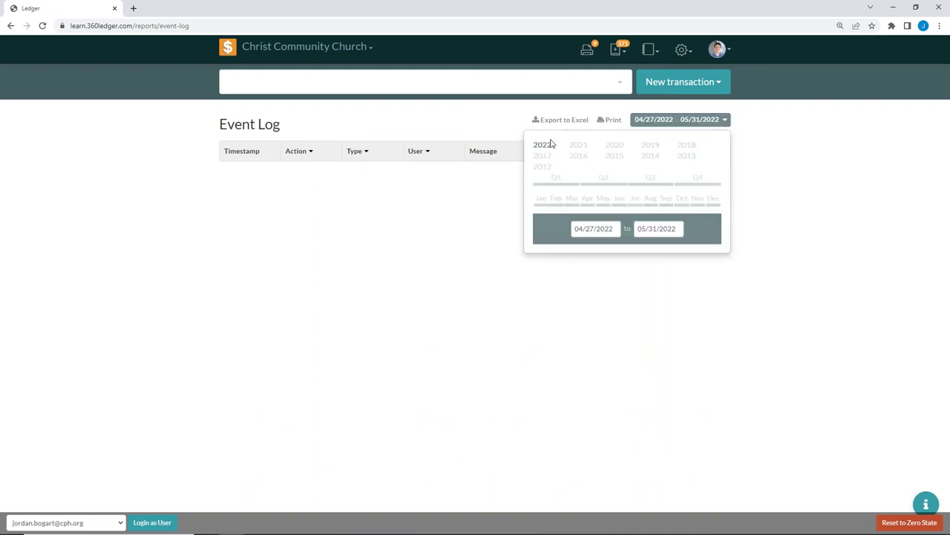
{"action": "left_click", "coordinate": [926, 154]}
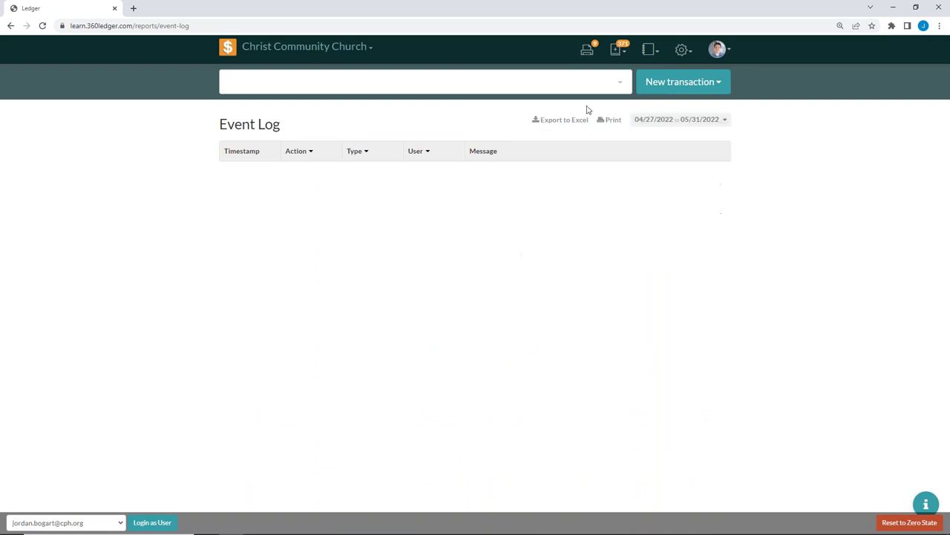
{"action": "left_click", "coordinate": [42, 25]}
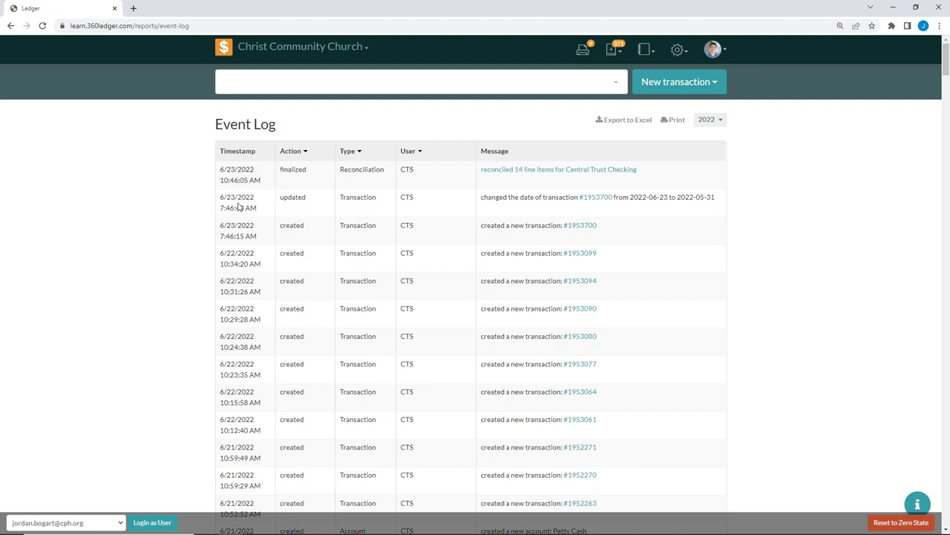
Step: Examine the Event Log's filter options for action and type, keeping all of them selected
{"action": "left_click", "coordinate": [297, 154]}
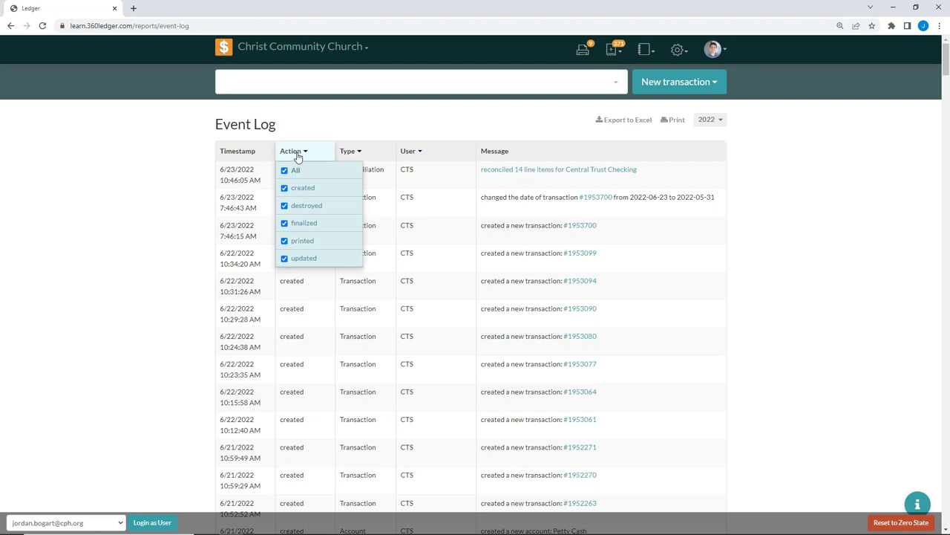
{"action": "left_click", "coordinate": [297, 154]}
{"action": "left_click", "coordinate": [300, 155]}
{"action": "left_click", "coordinate": [234, 201]}
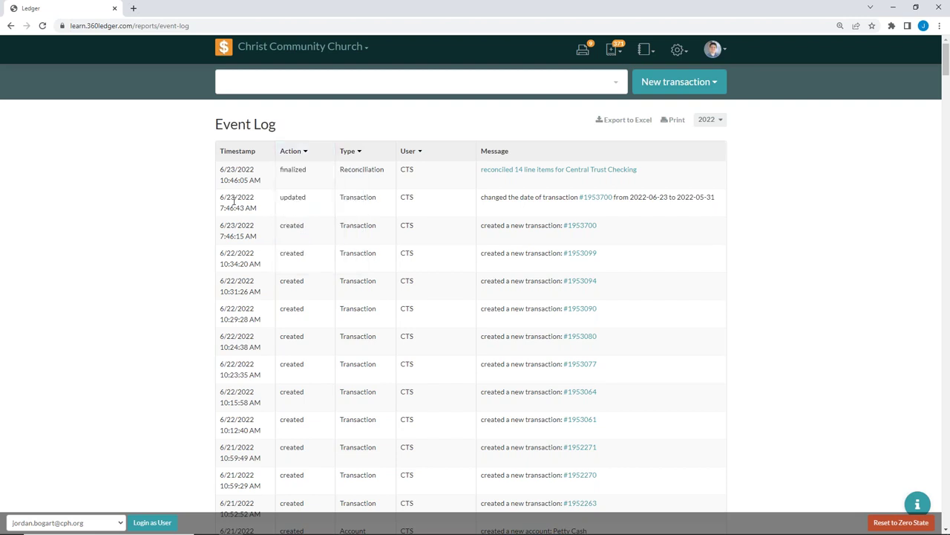
{"action": "left_click", "coordinate": [354, 154]}
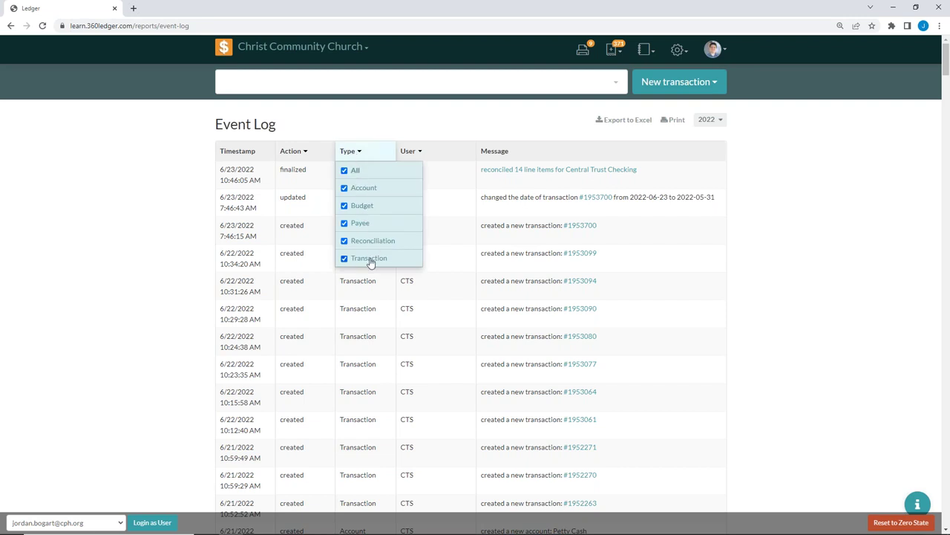
Step: Examine the Event Log's filter options for user, keeping all of them selected
{"action": "left_click", "coordinate": [208, 249]}
{"action": "left_click", "coordinate": [411, 155]}
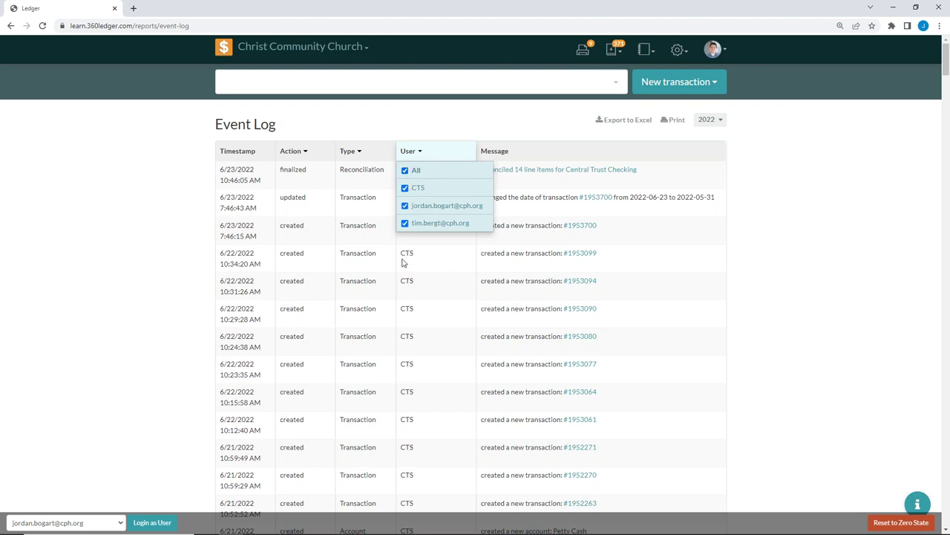
{"action": "left_click", "coordinate": [421, 156]}
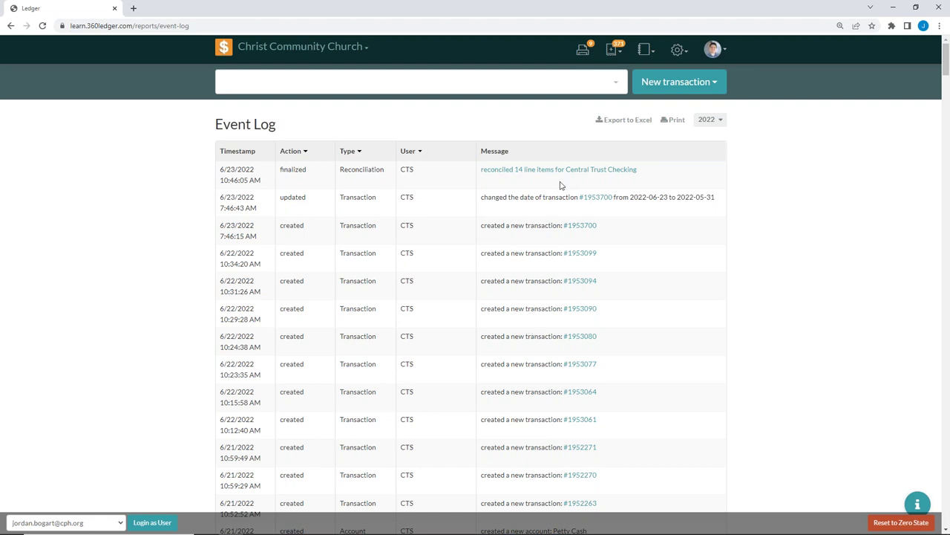
Step: Look through the logged events, open the Central Trust Checking reconciliation entry to review its report, and return to the Event Log
{"action": "scroll", "coordinate": [555, 215], "scroll_direction": "down", "scroll_amount": 3}
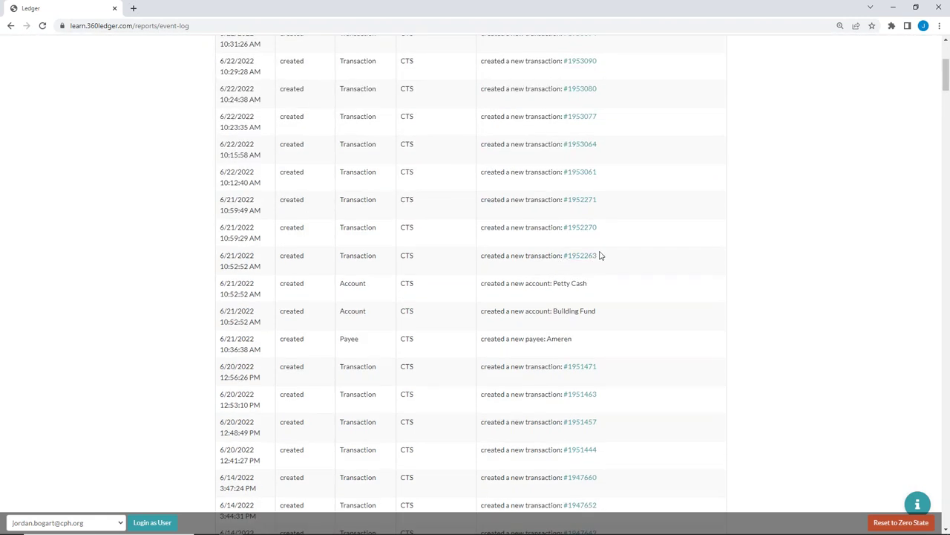
{"action": "scroll", "coordinate": [595, 236], "scroll_direction": "up", "scroll_amount": 1}
{"action": "scroll", "coordinate": [590, 191], "scroll_direction": "up", "scroll_amount": 1}
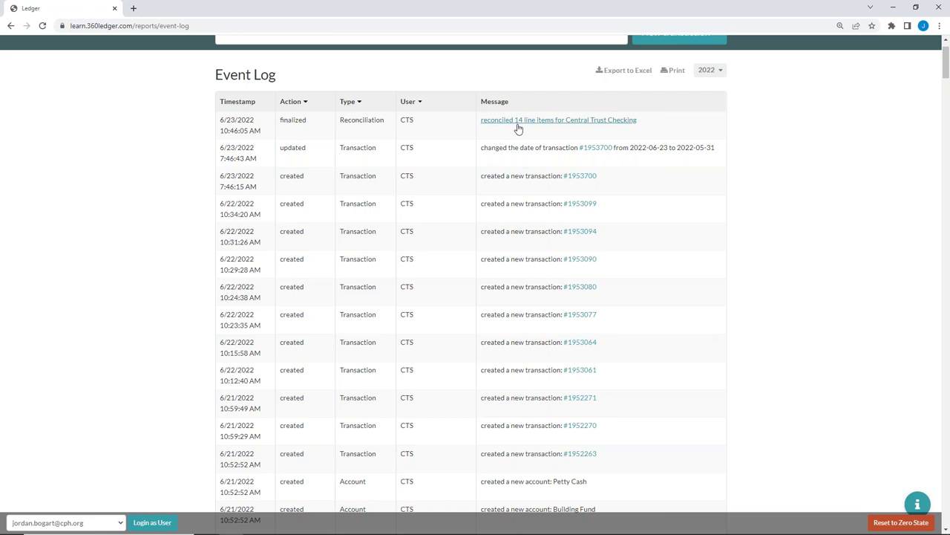
{"action": "left_click", "coordinate": [617, 121]}
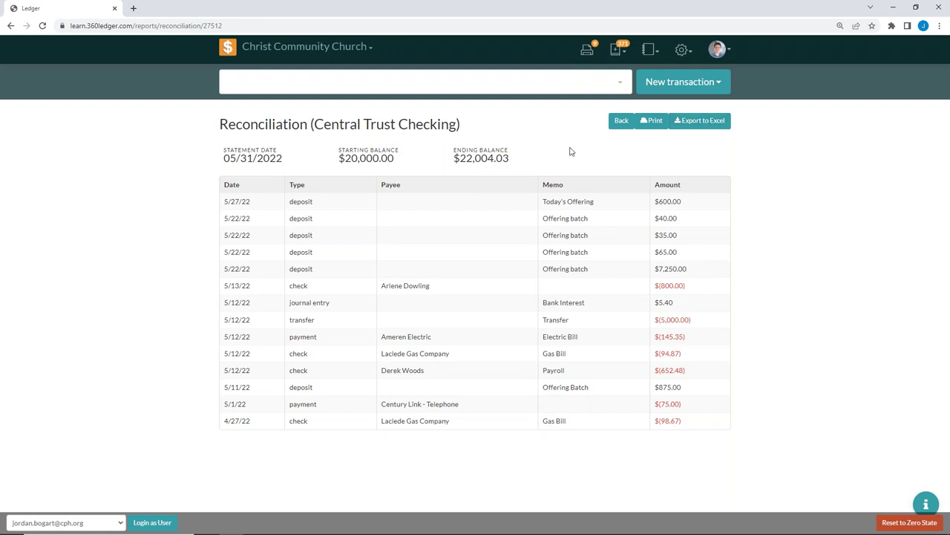
{"action": "left_click", "coordinate": [613, 124]}
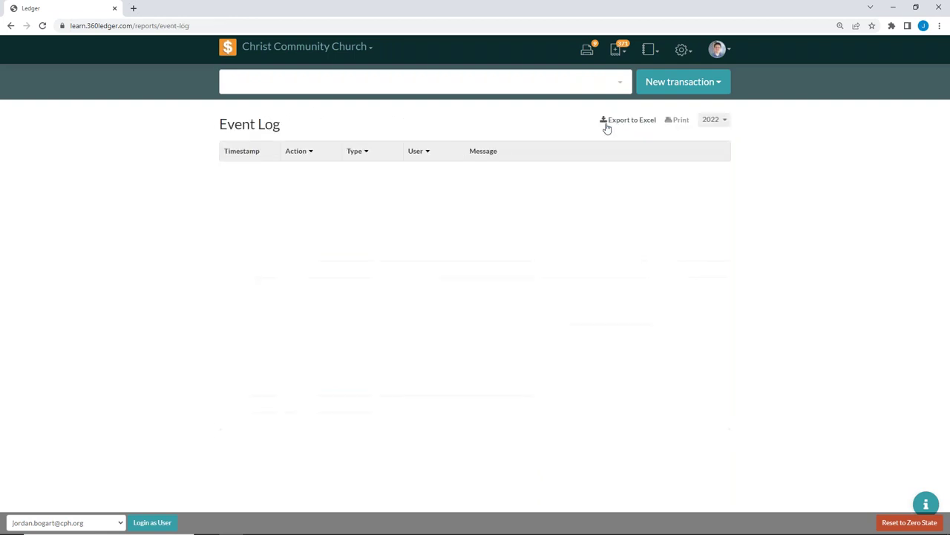
Step: From the home page, drill down through Assets, Central Trust and Checking to the Central Trust Checking account
{"action": "left_click", "coordinate": [232, 55]}
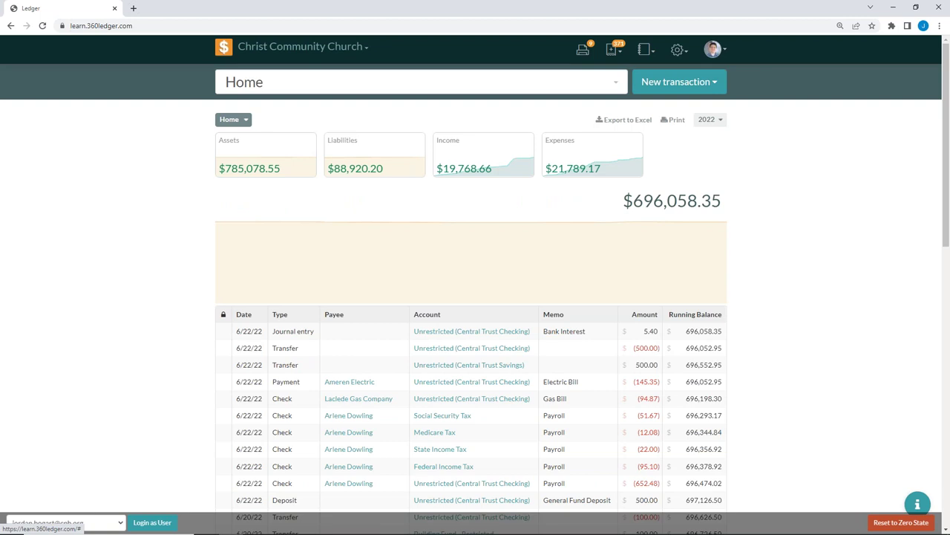
{"action": "left_click", "coordinate": [253, 154]}
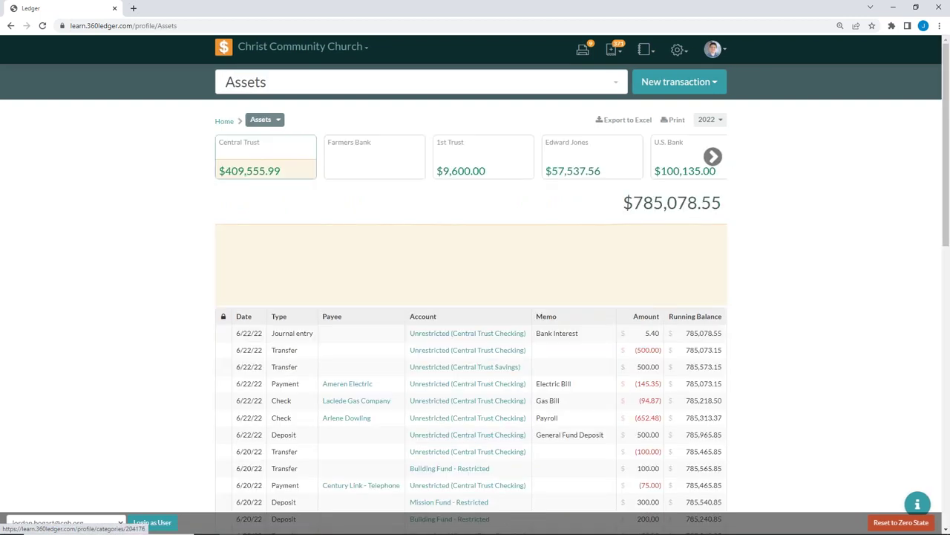
{"action": "left_click", "coordinate": [253, 156]}
{"action": "left_click", "coordinate": [247, 162]}
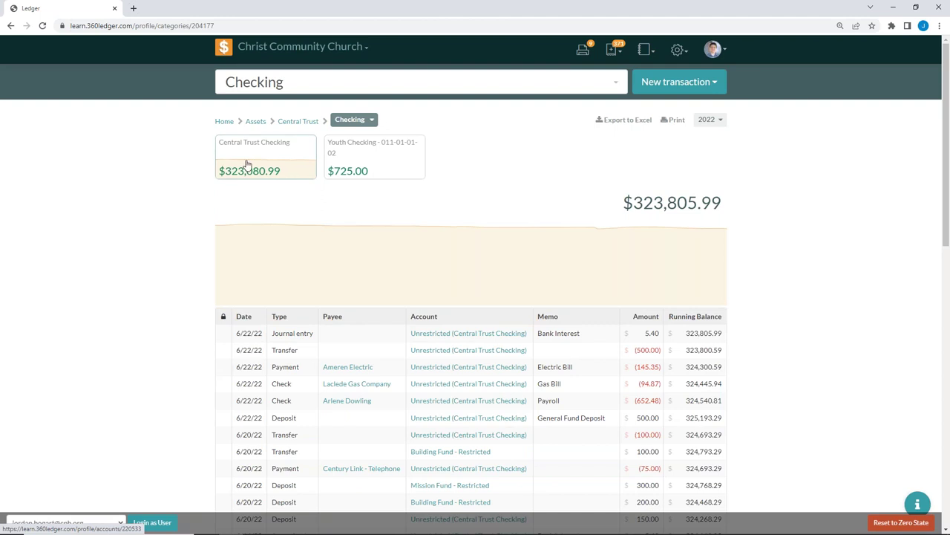
{"action": "left_click", "coordinate": [247, 163]}
Step: Set the account's custom date range to 04/27/2022 to 05/31/2022
{"action": "left_click", "coordinate": [720, 121]}
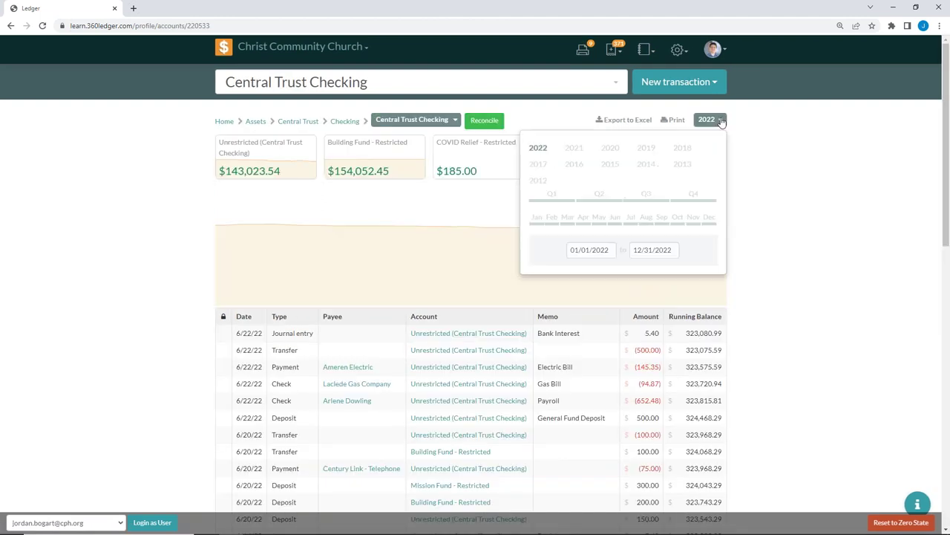
{"action": "left_click", "coordinate": [576, 250]}
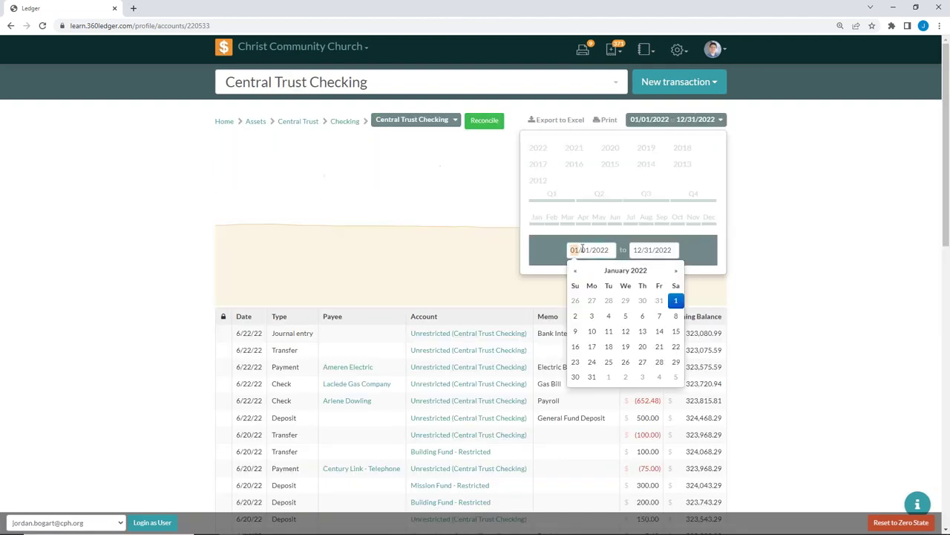
{"action": "type", "text": "04/"}
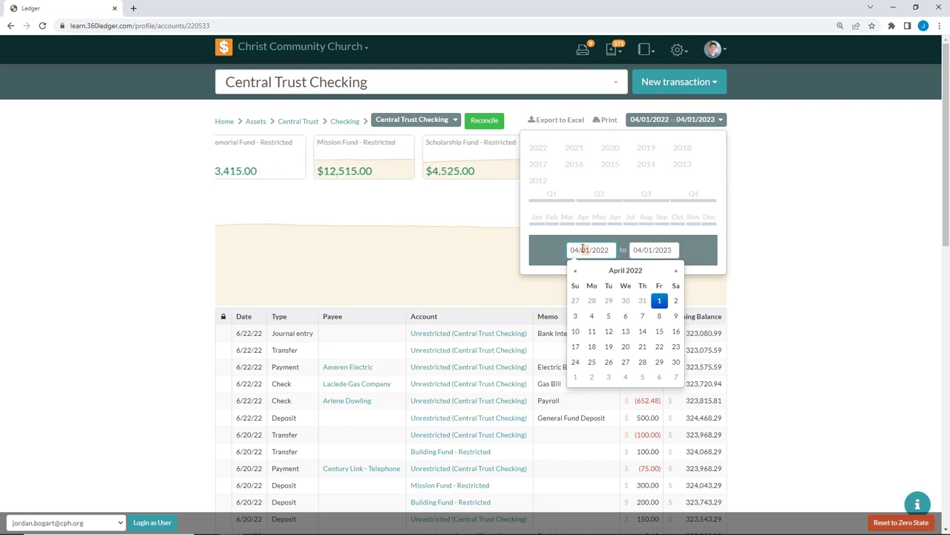
{"action": "type", "text": "27"}
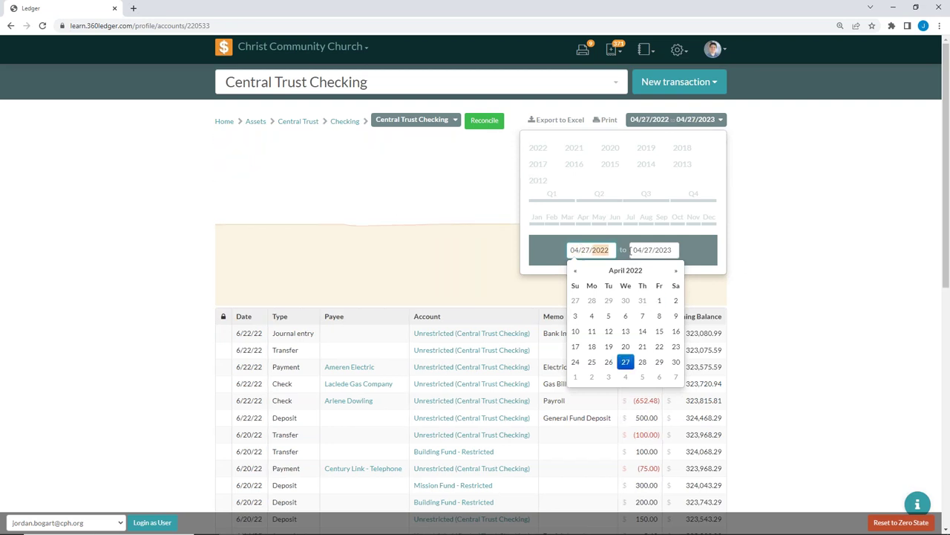
{"action": "left_click", "coordinate": [636, 251]}
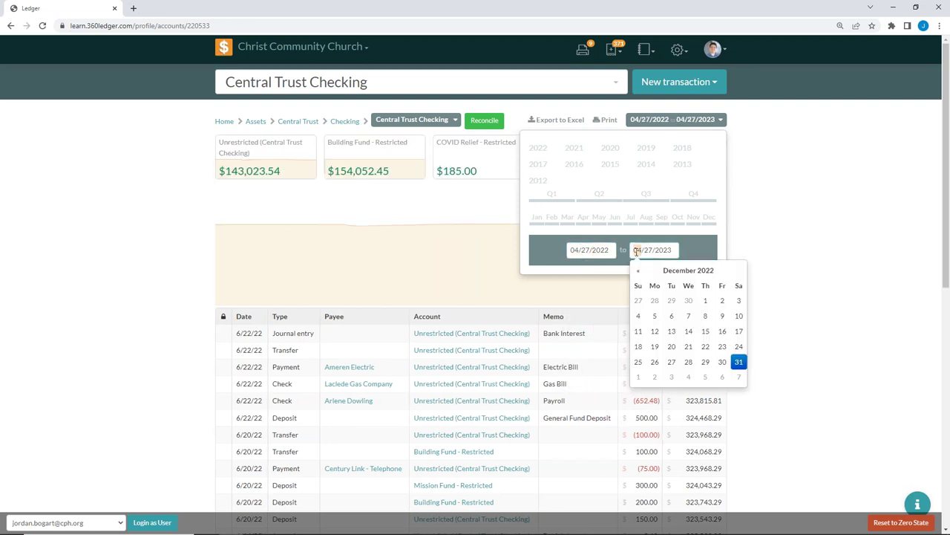
{"action": "type", "text": "0531"}
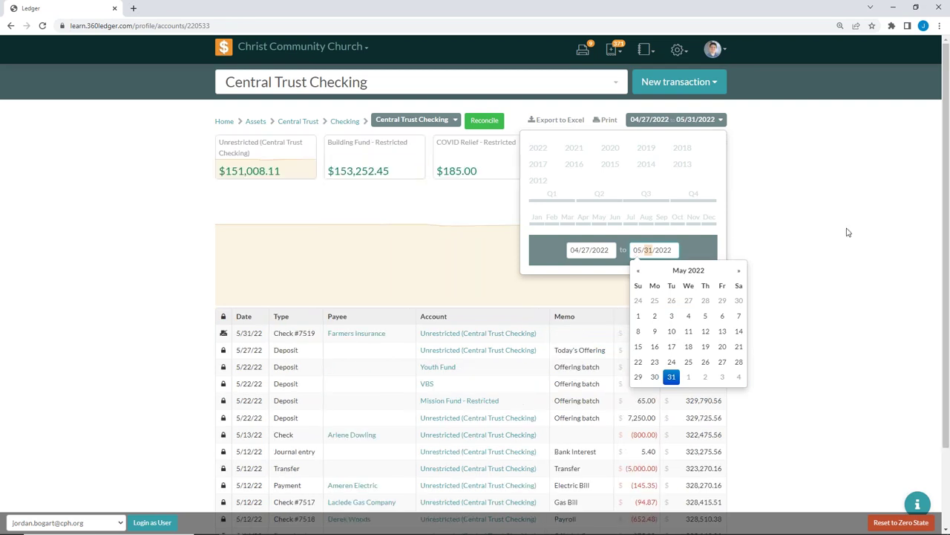
{"action": "left_click", "coordinate": [849, 232]}
Step: Export the account's filtered transactions to Excel, open the downloaded line-items (5) file, and enable editing
{"action": "scroll", "coordinate": [260, 361], "scroll_direction": "down", "scroll_amount": 1}
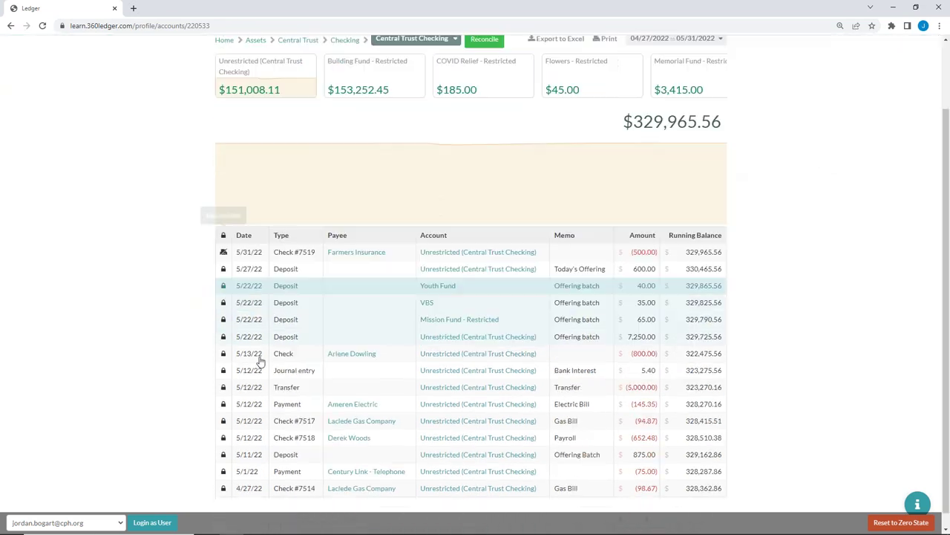
{"action": "scroll", "coordinate": [254, 424], "scroll_direction": "up", "scroll_amount": 2}
{"action": "left_click", "coordinate": [551, 123]}
{"action": "left_click", "coordinate": [70, 520]}
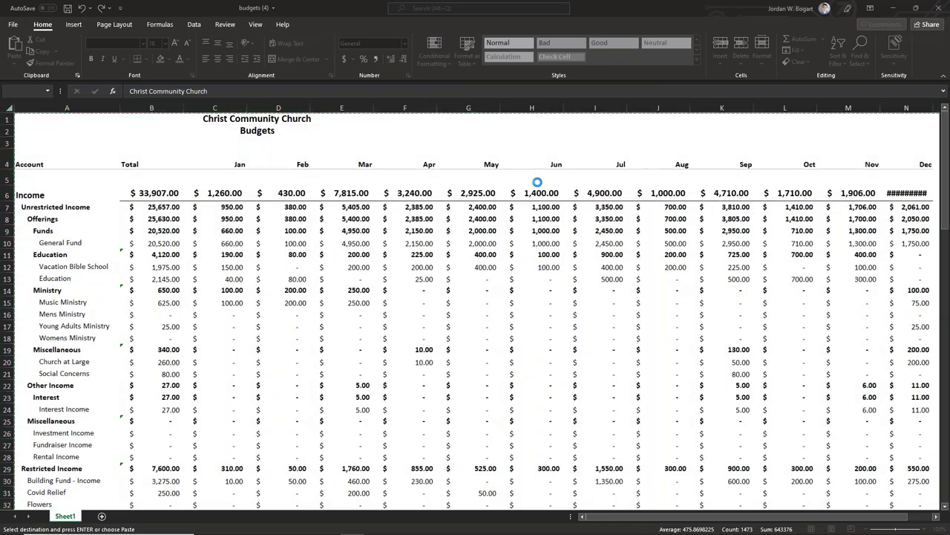
{"action": "left_click", "coordinate": [411, 165]}
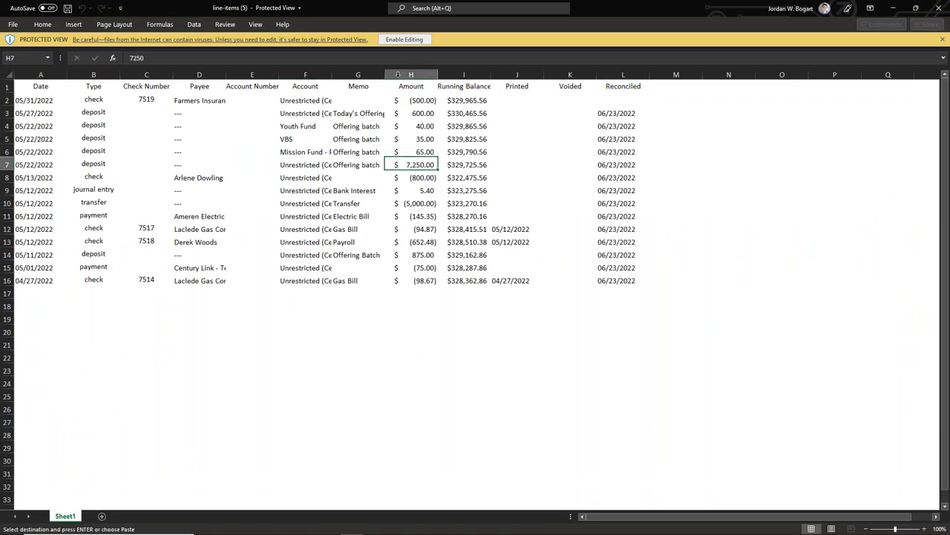
{"action": "left_click", "coordinate": [404, 39]}
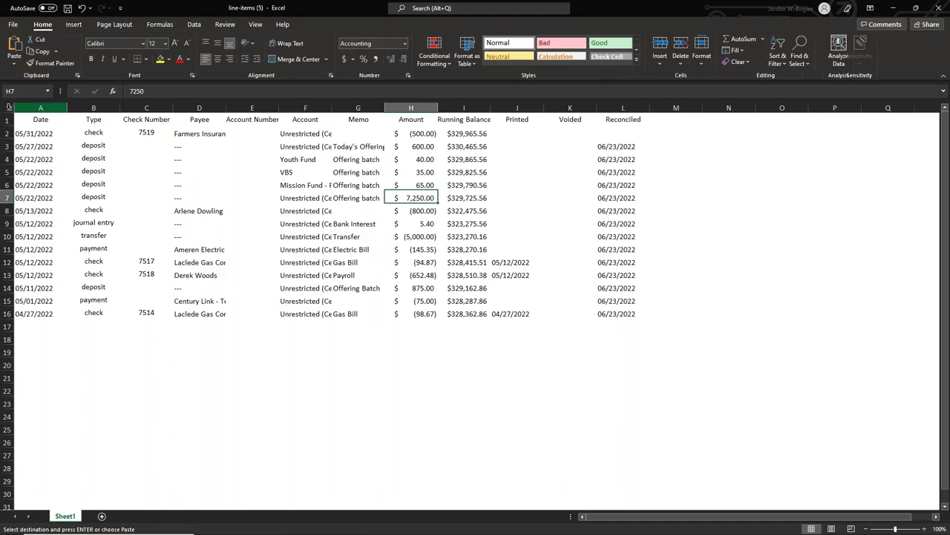
Step: Select the whole sheet and sort its data by the Reconciled column
{"action": "left_click", "coordinate": [12, 109]}
{"action": "key", "text": "ctrl+c"}
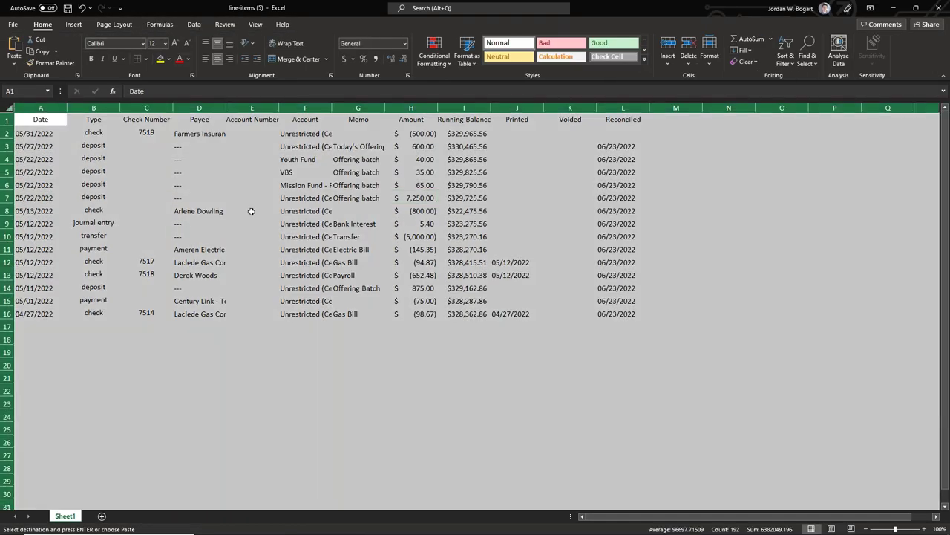
{"action": "left_click", "coordinate": [286, 234]}
{"action": "left_click", "coordinate": [12, 110]}
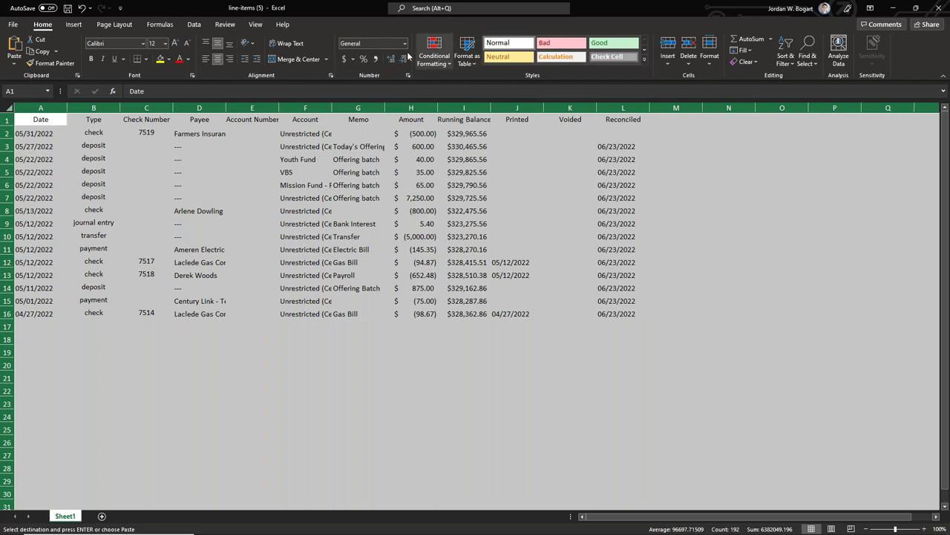
{"action": "left_click", "coordinate": [195, 25]}
{"action": "left_click", "coordinate": [398, 52]}
{"action": "left_click", "coordinate": [163, 229]}
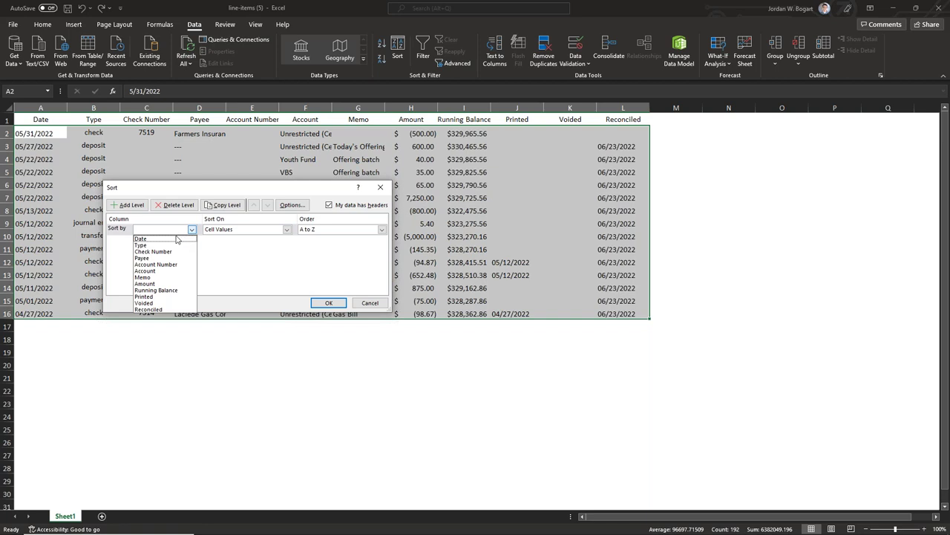
{"action": "left_click", "coordinate": [160, 315]}
{"action": "left_click", "coordinate": [328, 303]}
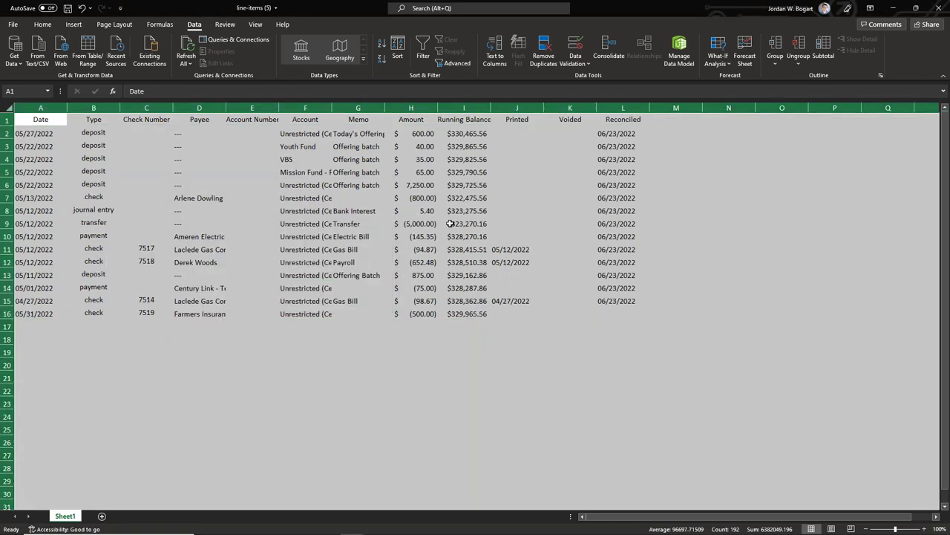
Step: Delete the reconciled transactions in rows 2 to 15, keeping the header and the unreconciled check #7519
{"action": "left_click", "coordinate": [196, 210]}
{"action": "left_click_drag", "start_coordinate": [8, 133], "coordinate": [24, 302]}
{"action": "right_click", "coordinate": [248, 248]}
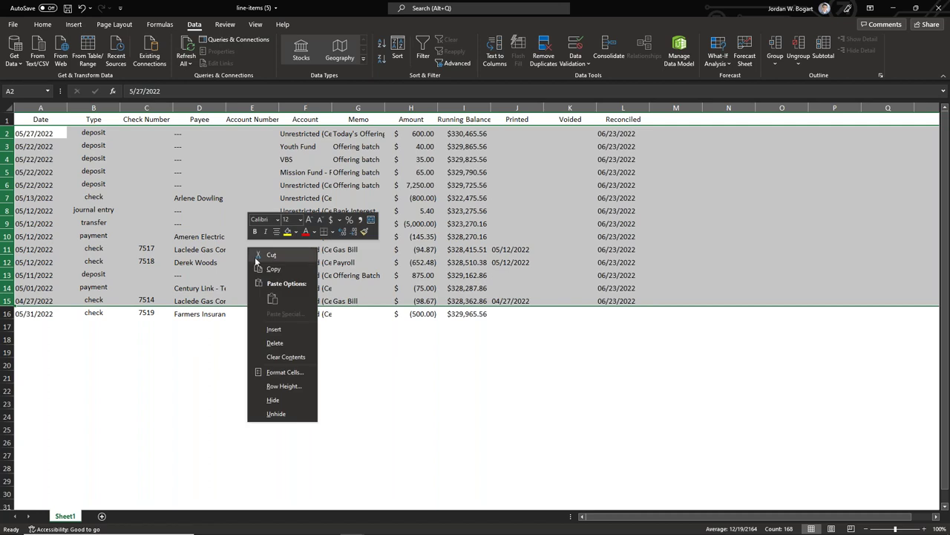
{"action": "left_click", "coordinate": [270, 344]}
{"action": "left_click", "coordinate": [447, 352]}
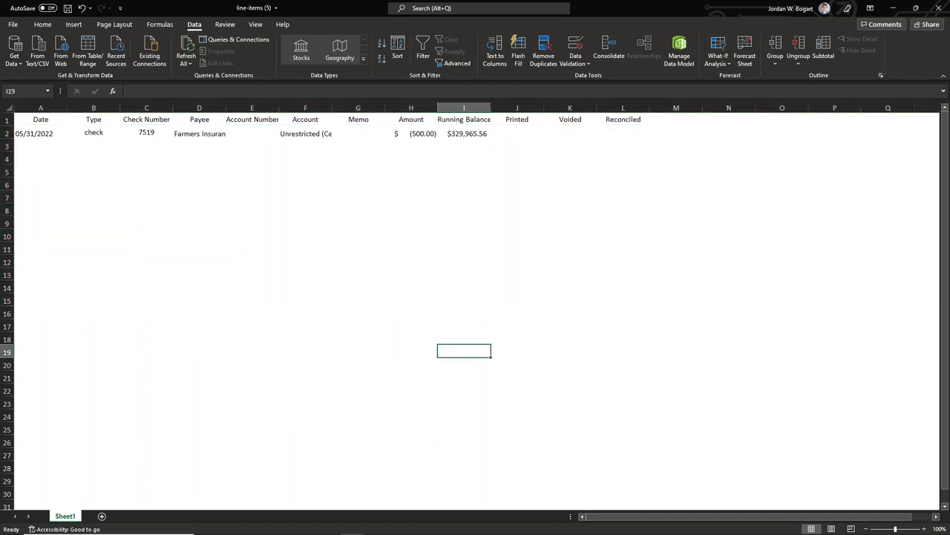